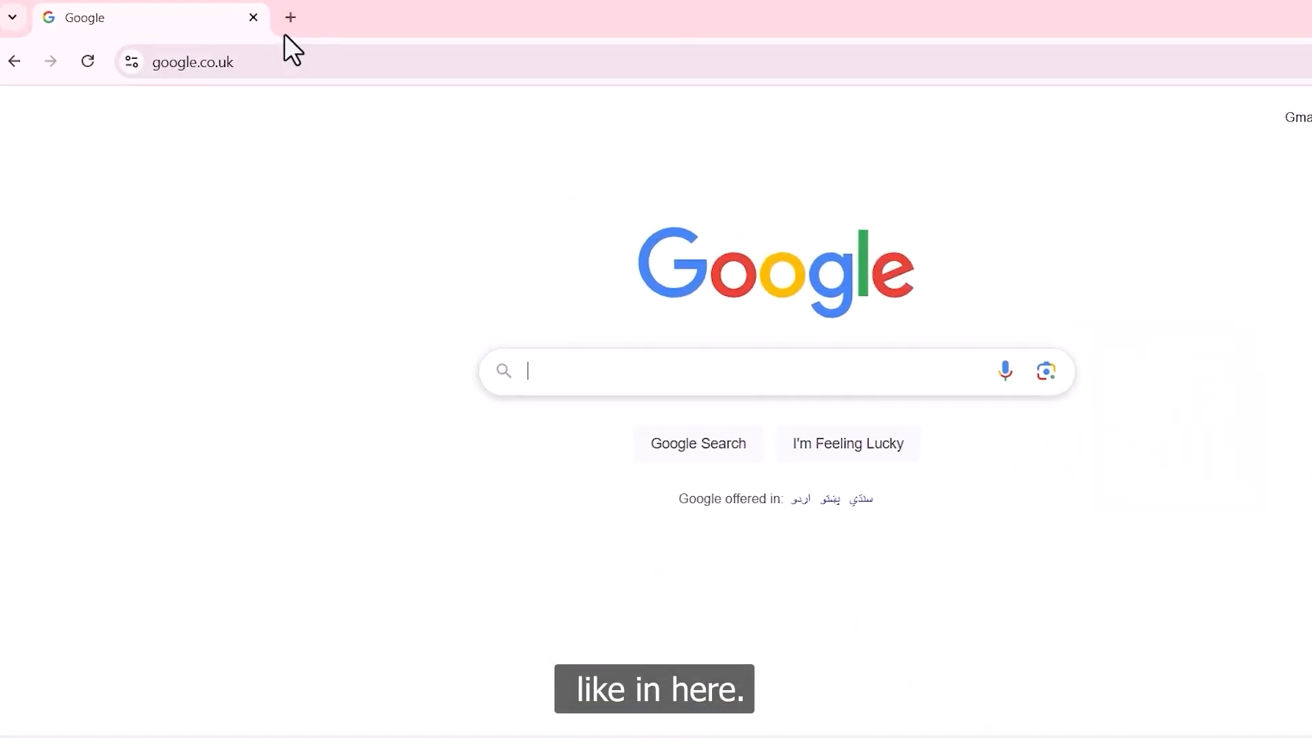
Step: Go to teams.microsoft.com from the browser's address bar
{"action": "left_click", "coordinate": [392, 66]}
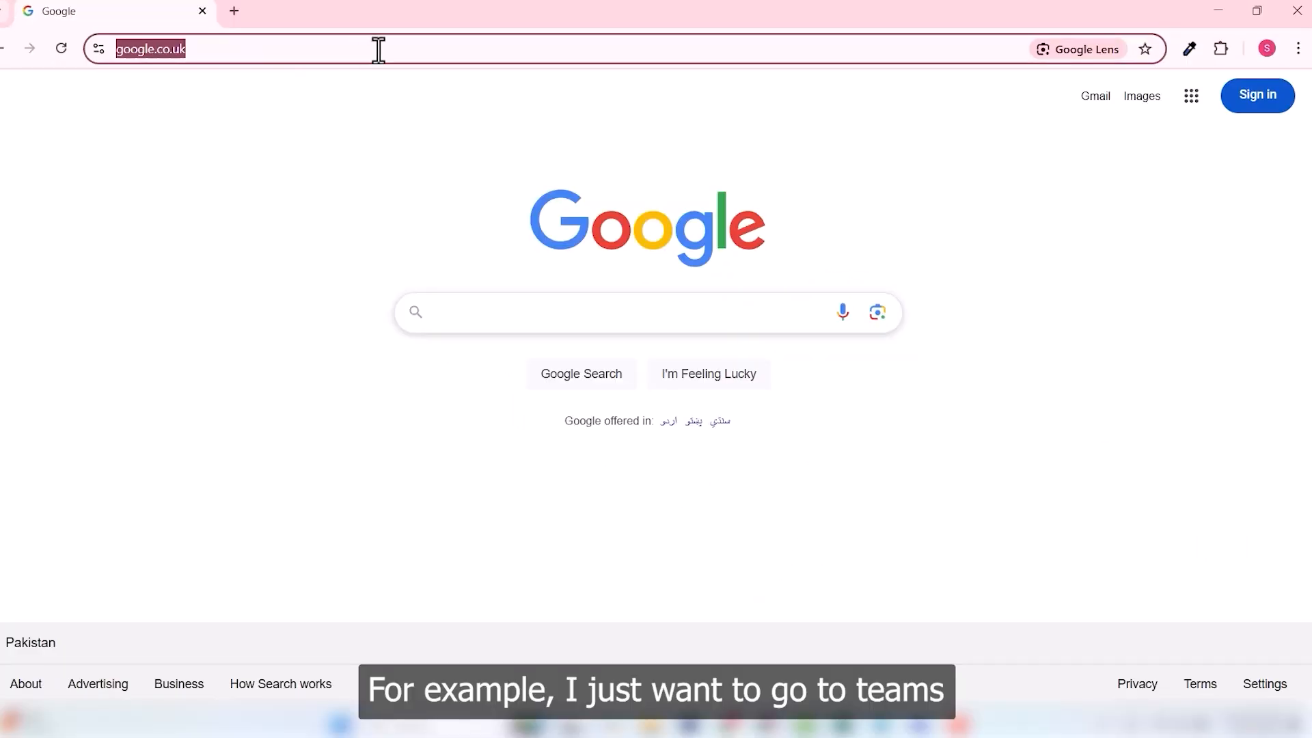
{"action": "type", "text": "teams"}
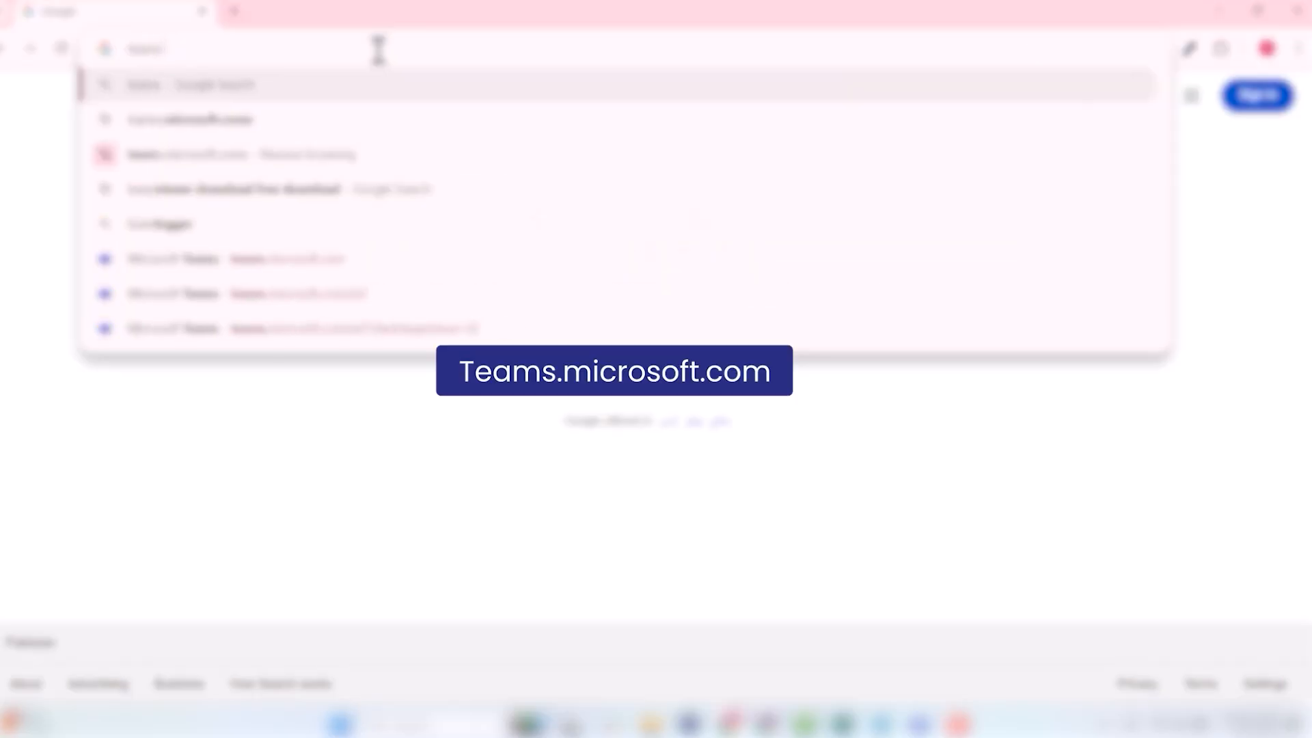
{"action": "type", "text": ".micros"}
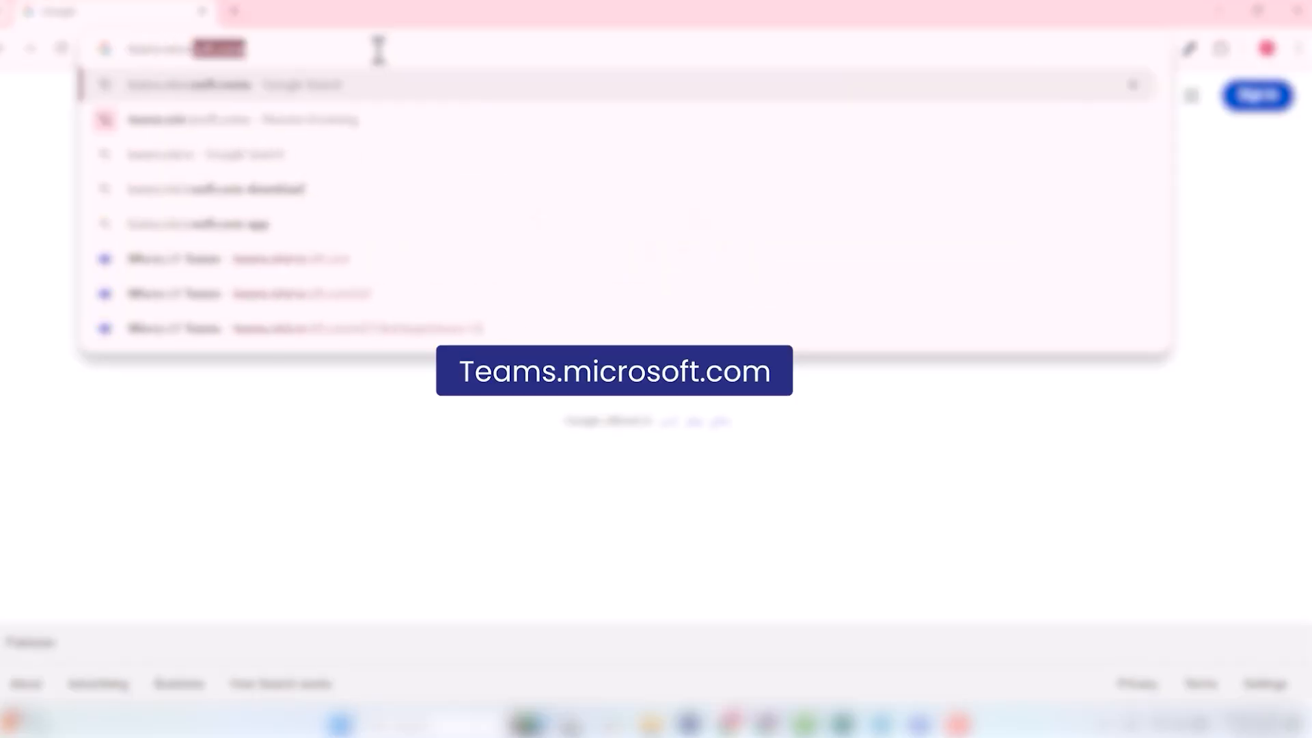
{"action": "type", "text": "o"}
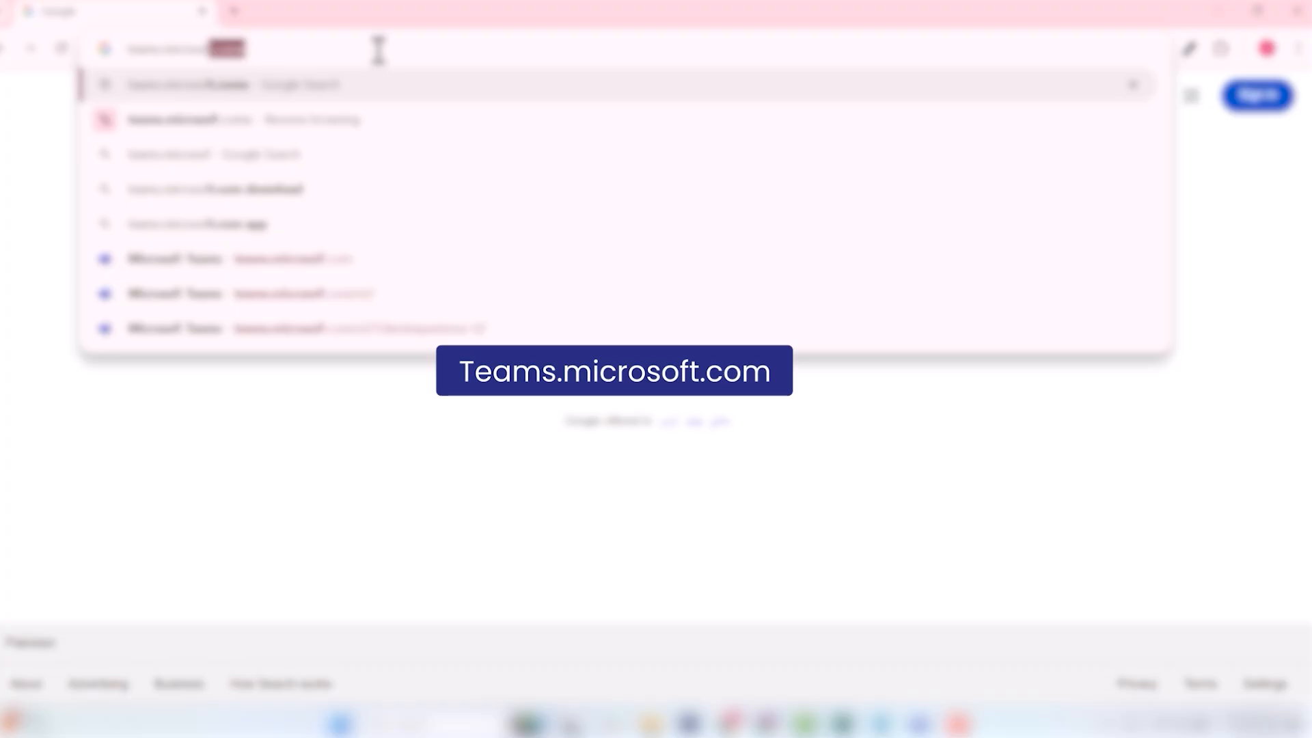
{"action": "type", "text": "ft"}
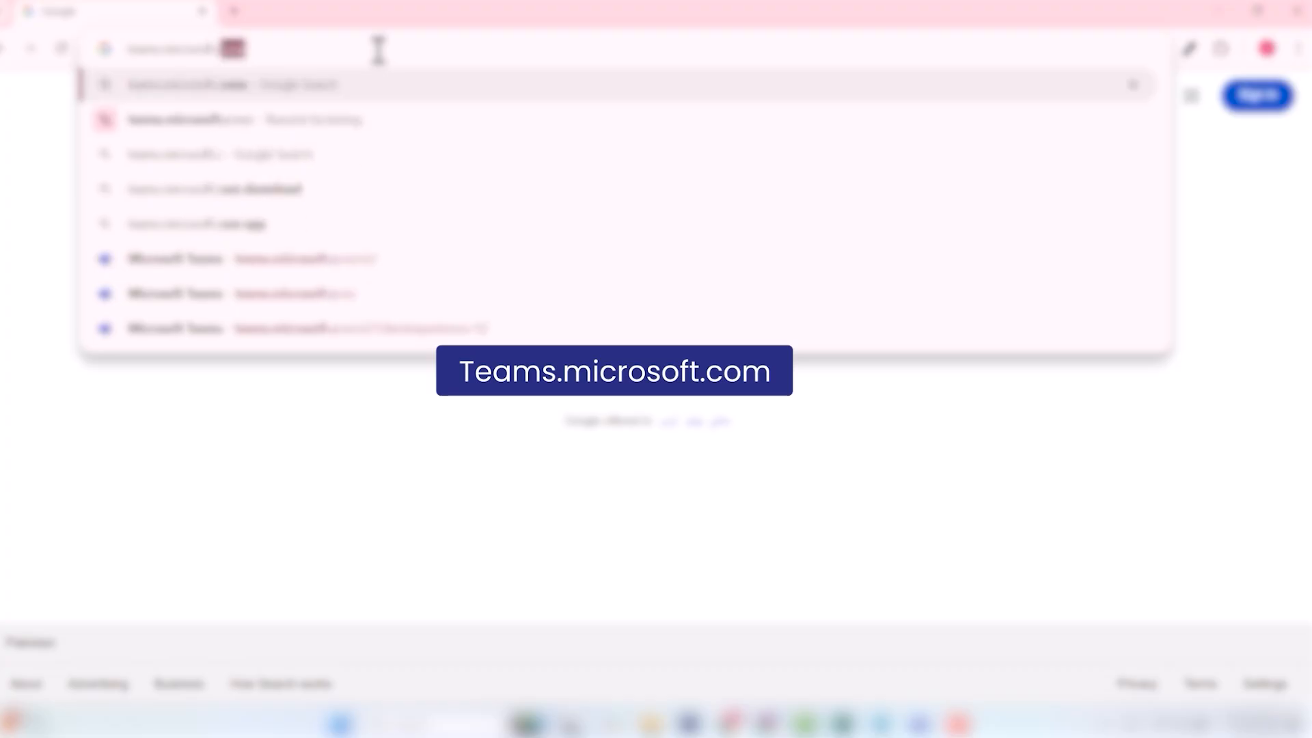
{"action": "type", "text": ".com"}
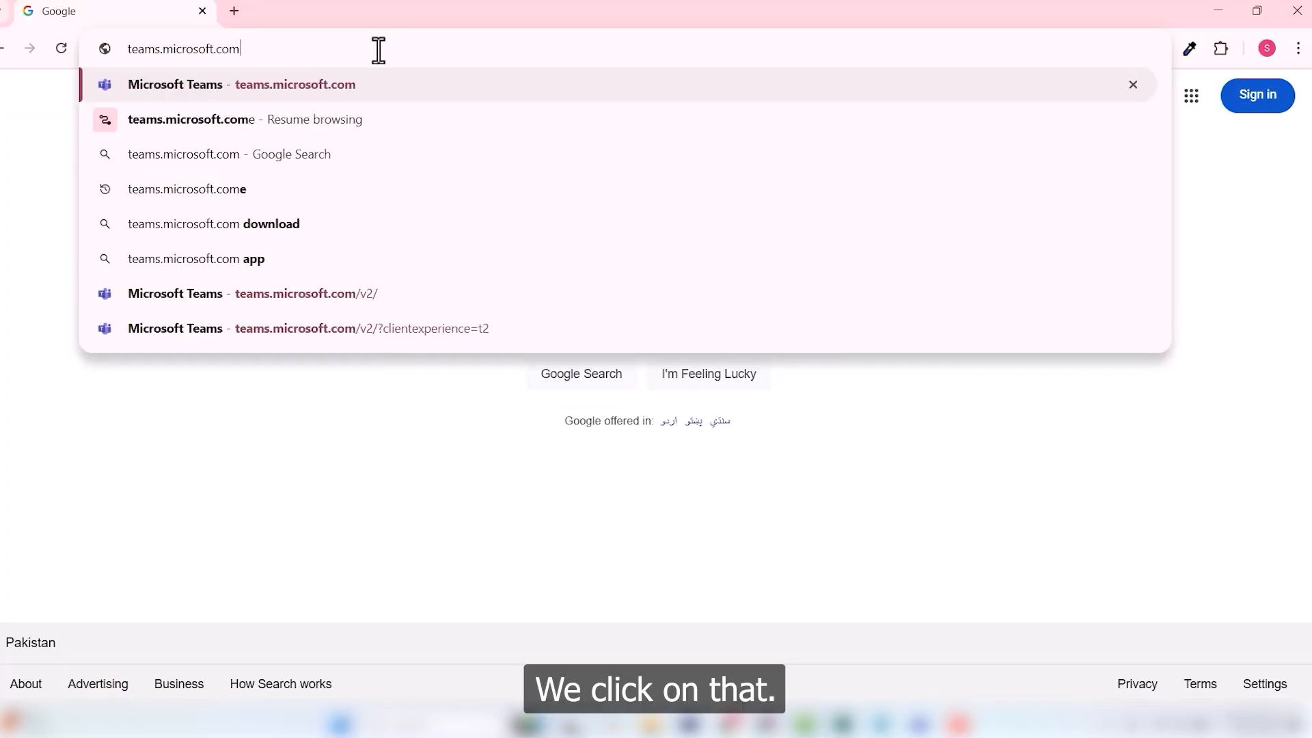
{"action": "key", "text": "Return"}
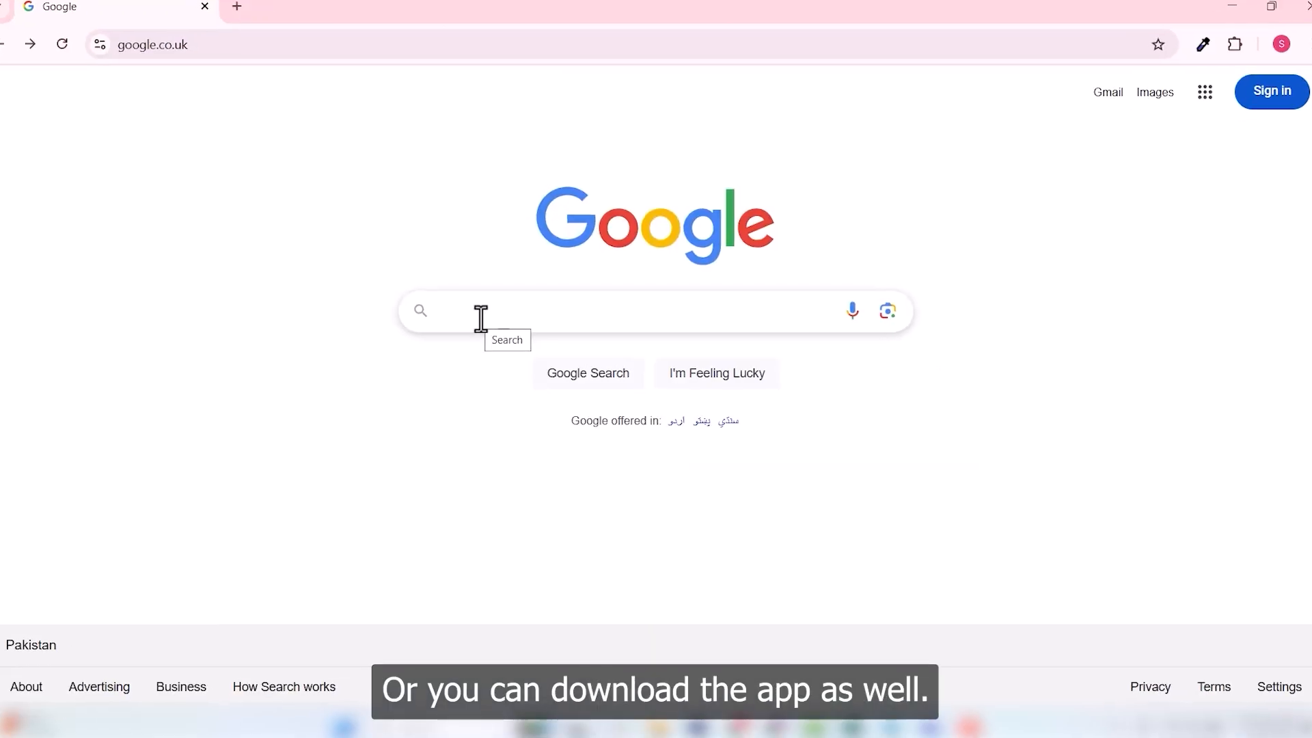
Step: In a new tab, search Google for the suggested teams.microsoft.come address
{"action": "left_click", "coordinate": [480, 318]}
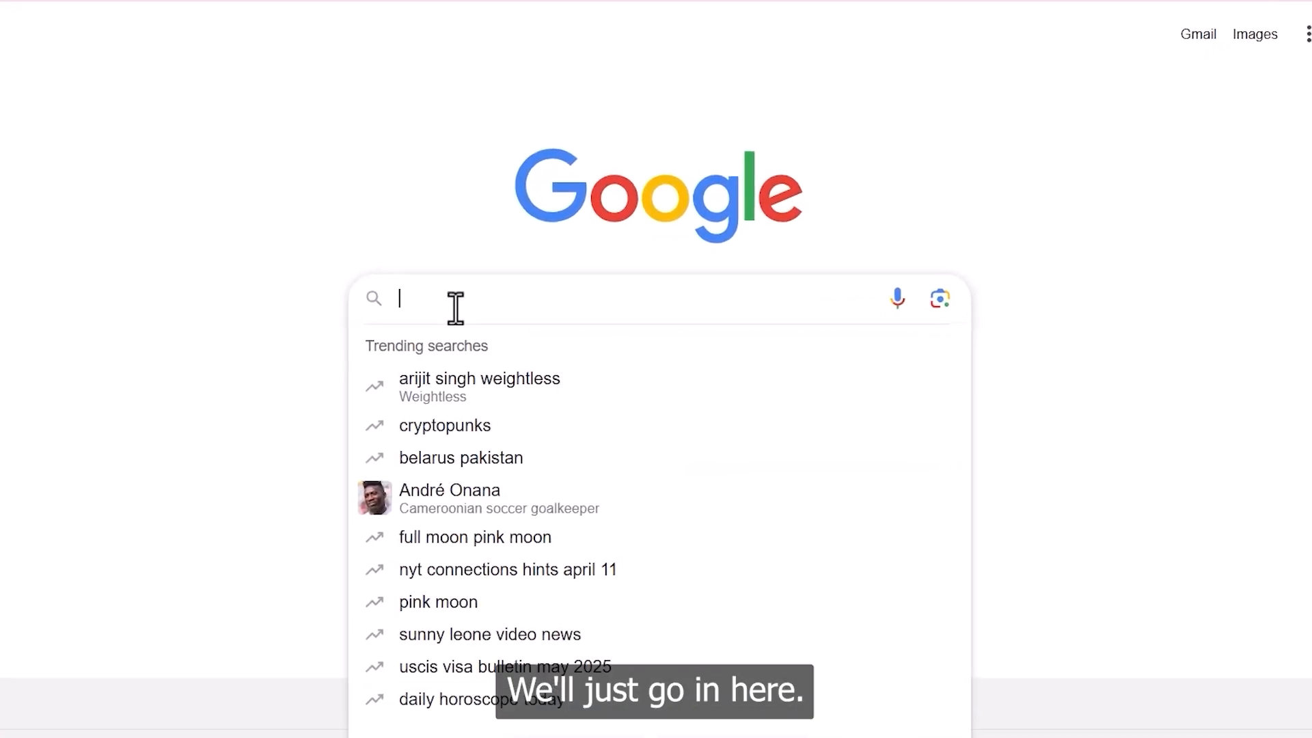
{"action": "left_click", "coordinate": [105, 181]}
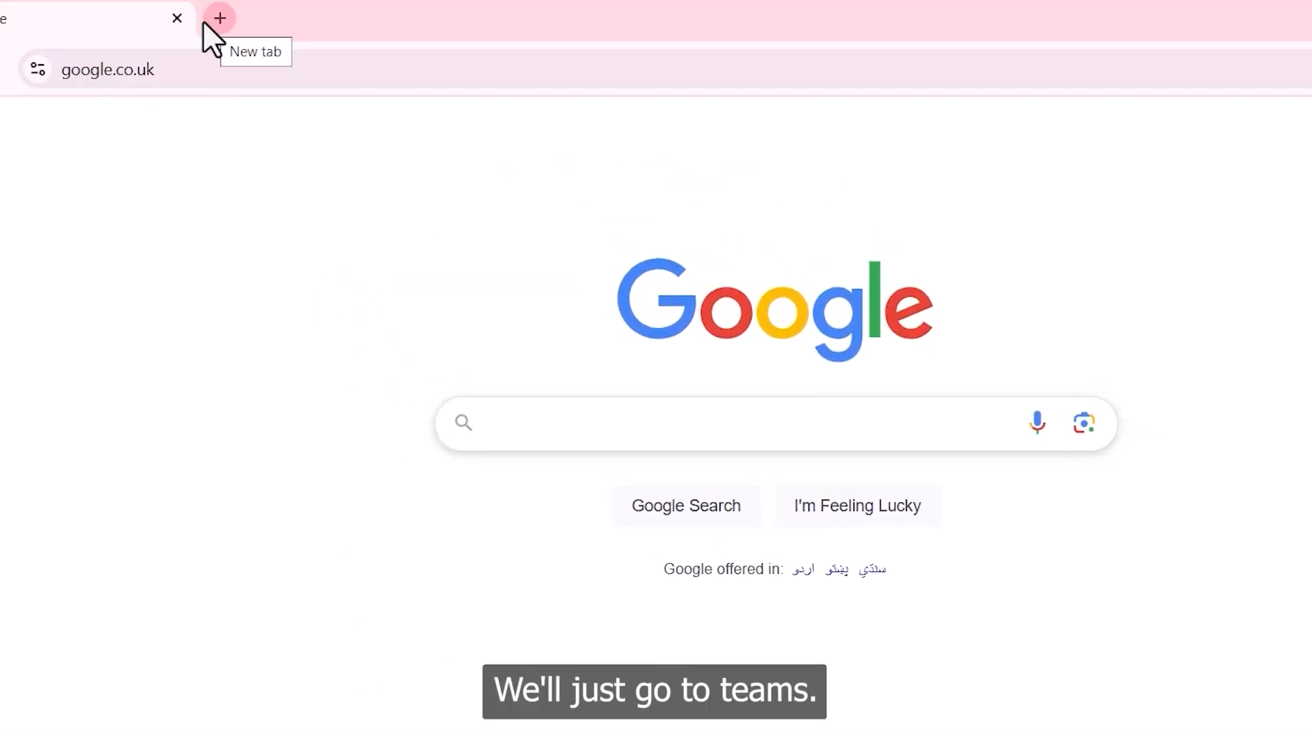
{"action": "left_click", "coordinate": [204, 23]}
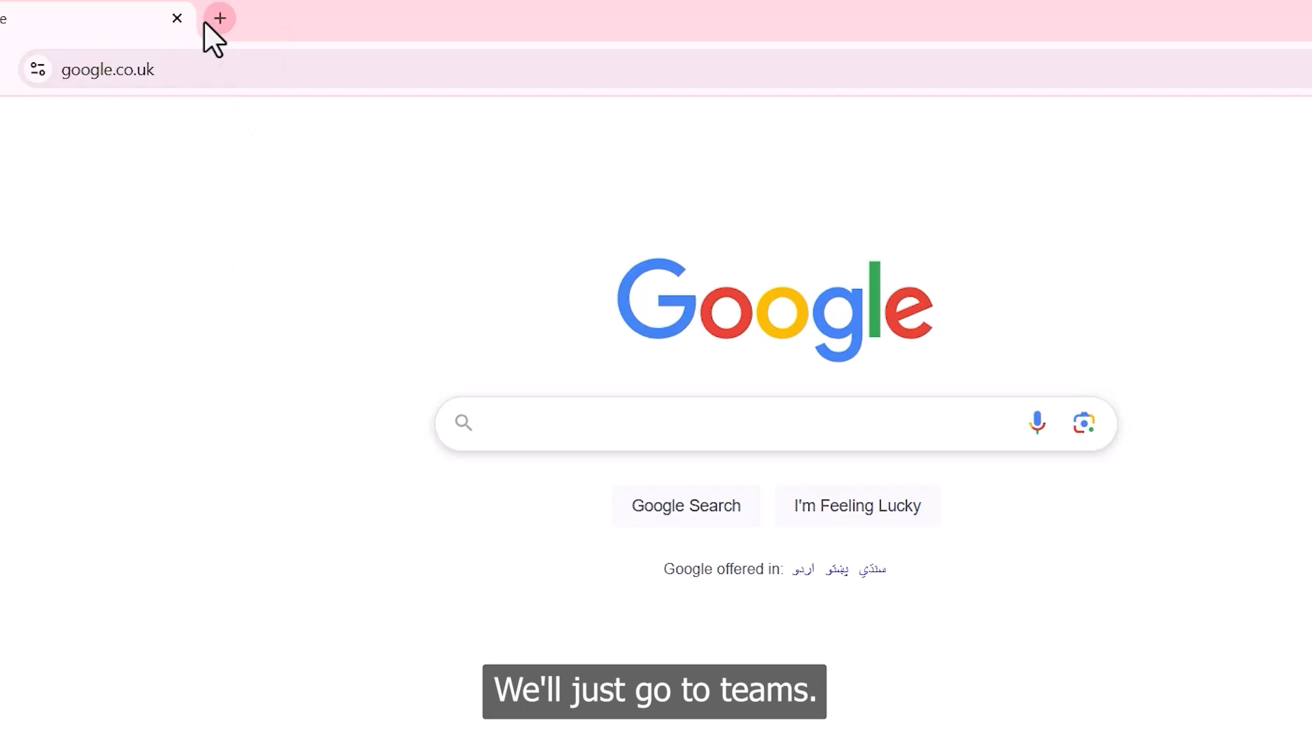
{"action": "left_click", "coordinate": [220, 20]}
{"action": "type", "text": "teas"}
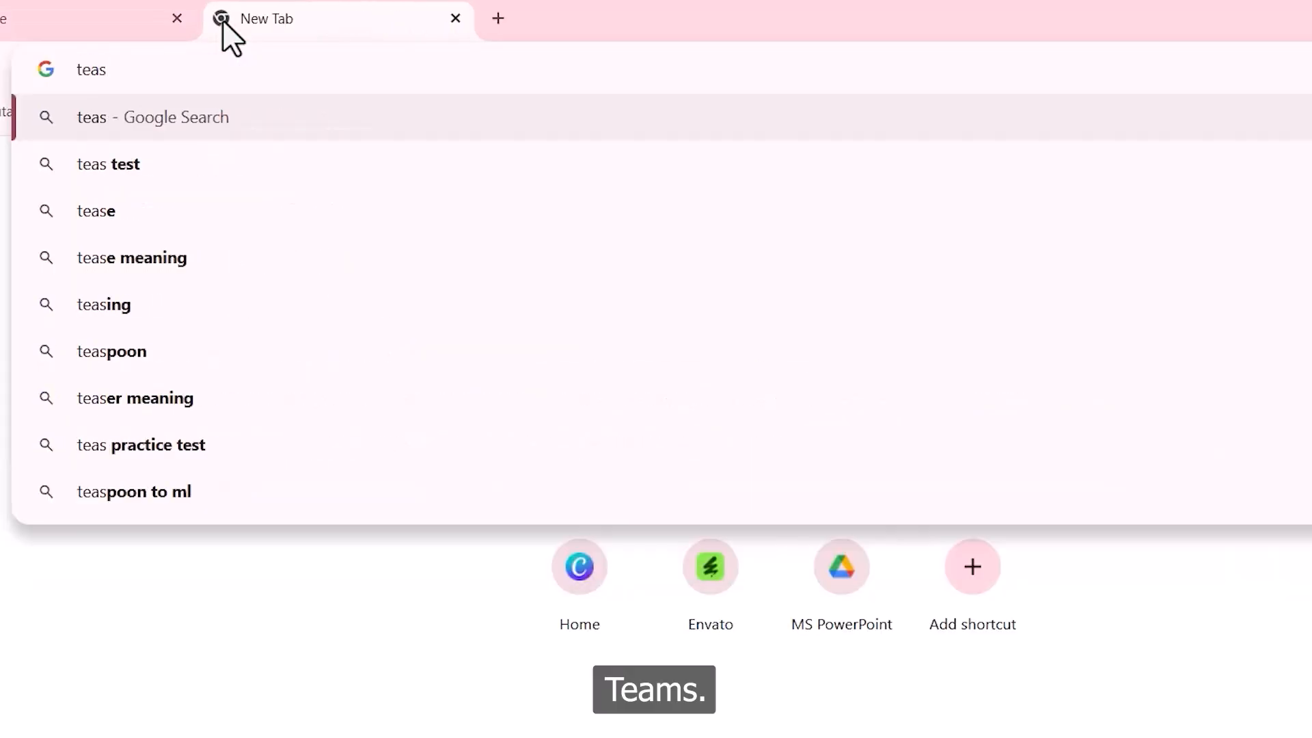
{"action": "key", "text": "BackSpace"}
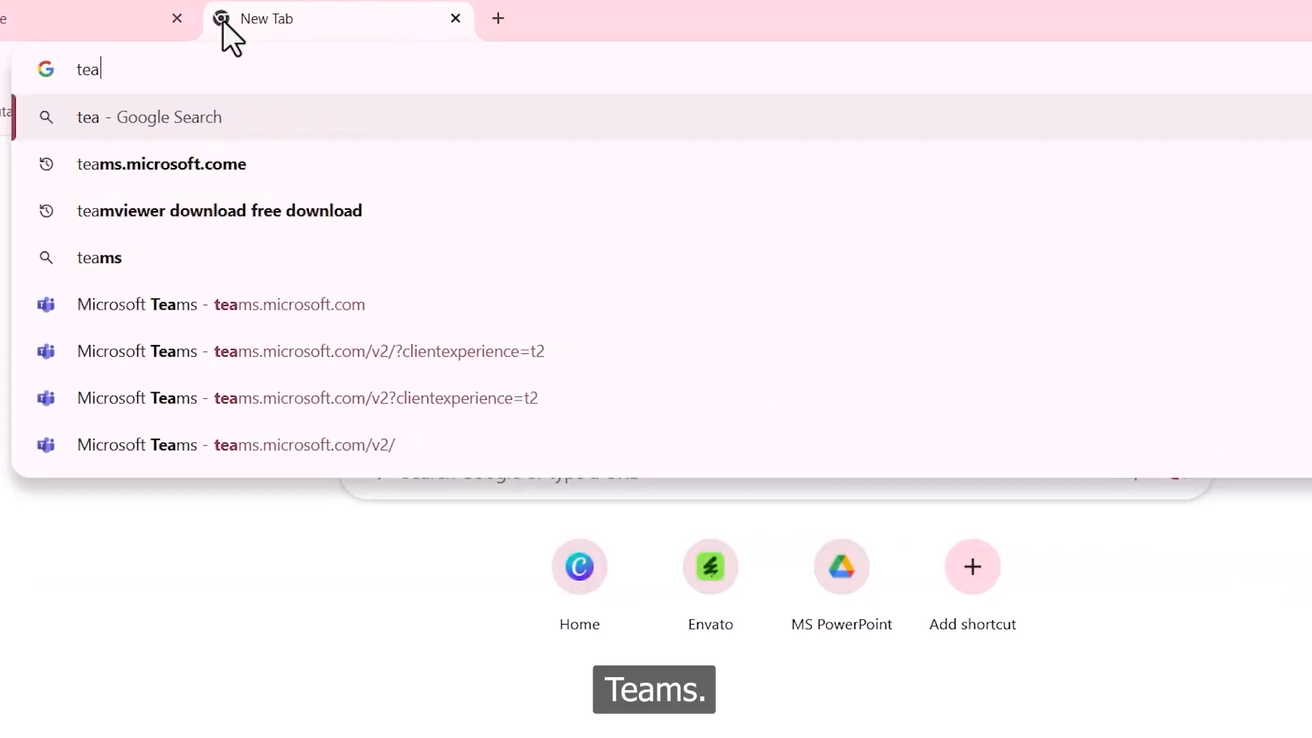
{"action": "left_click", "coordinate": [219, 167]}
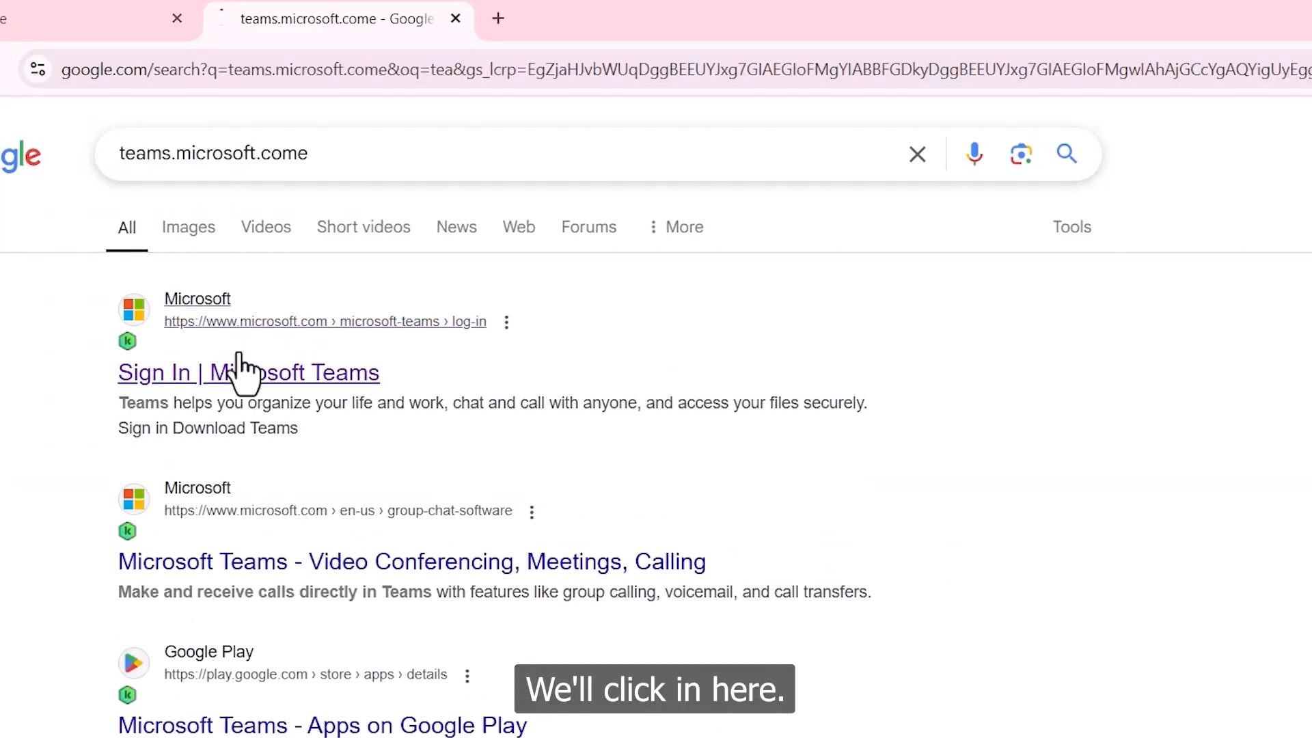
Step: Sign in via the Sign In | Microsoft Teams result and open the account card
{"action": "left_click", "coordinate": [267, 374]}
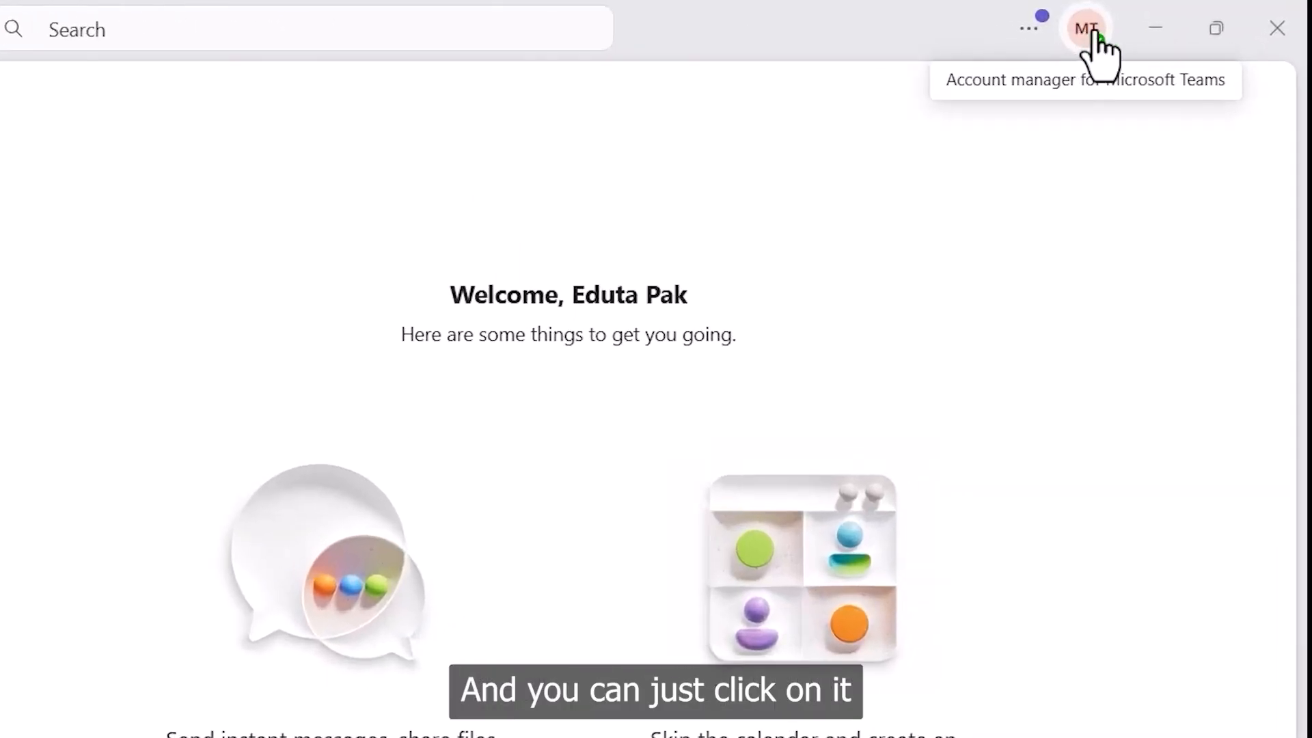
{"action": "left_click", "coordinate": [1093, 35]}
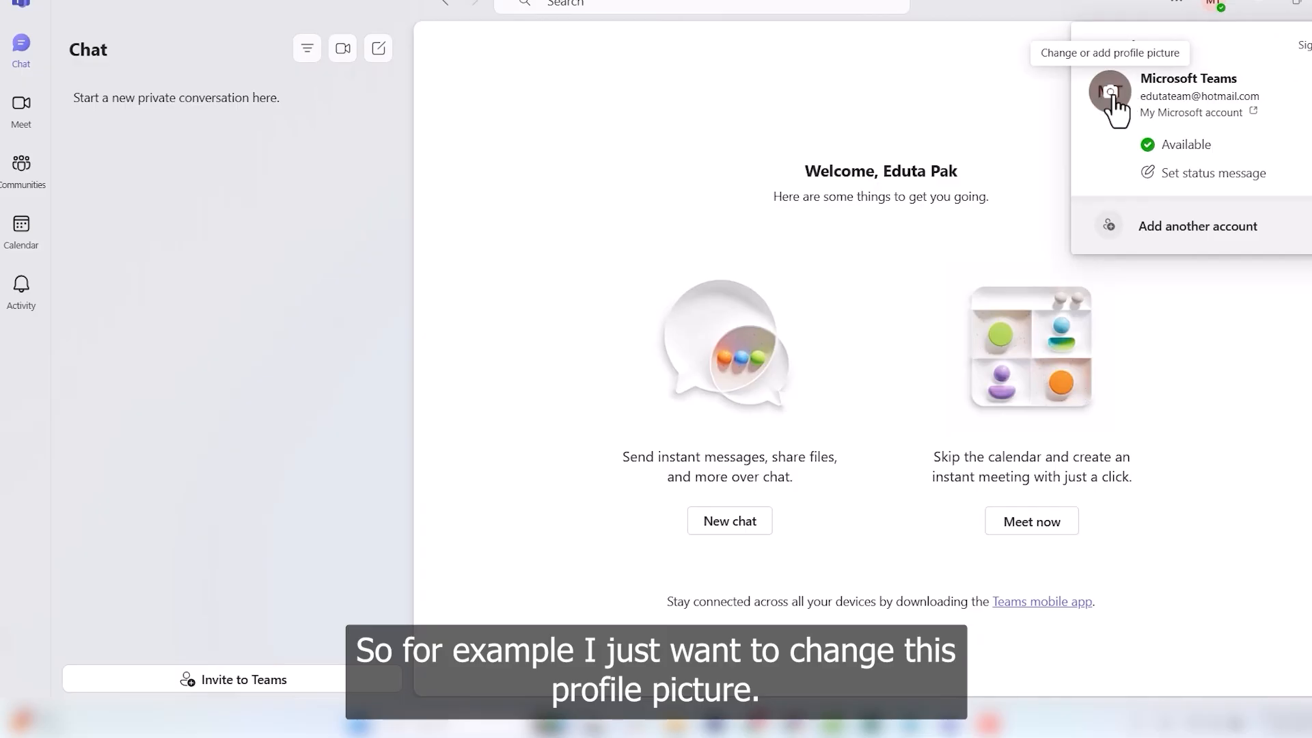
Step: Set the businessman-in-suit photo from Downloads as the Teams profile picture
{"action": "left_click", "coordinate": [1111, 96]}
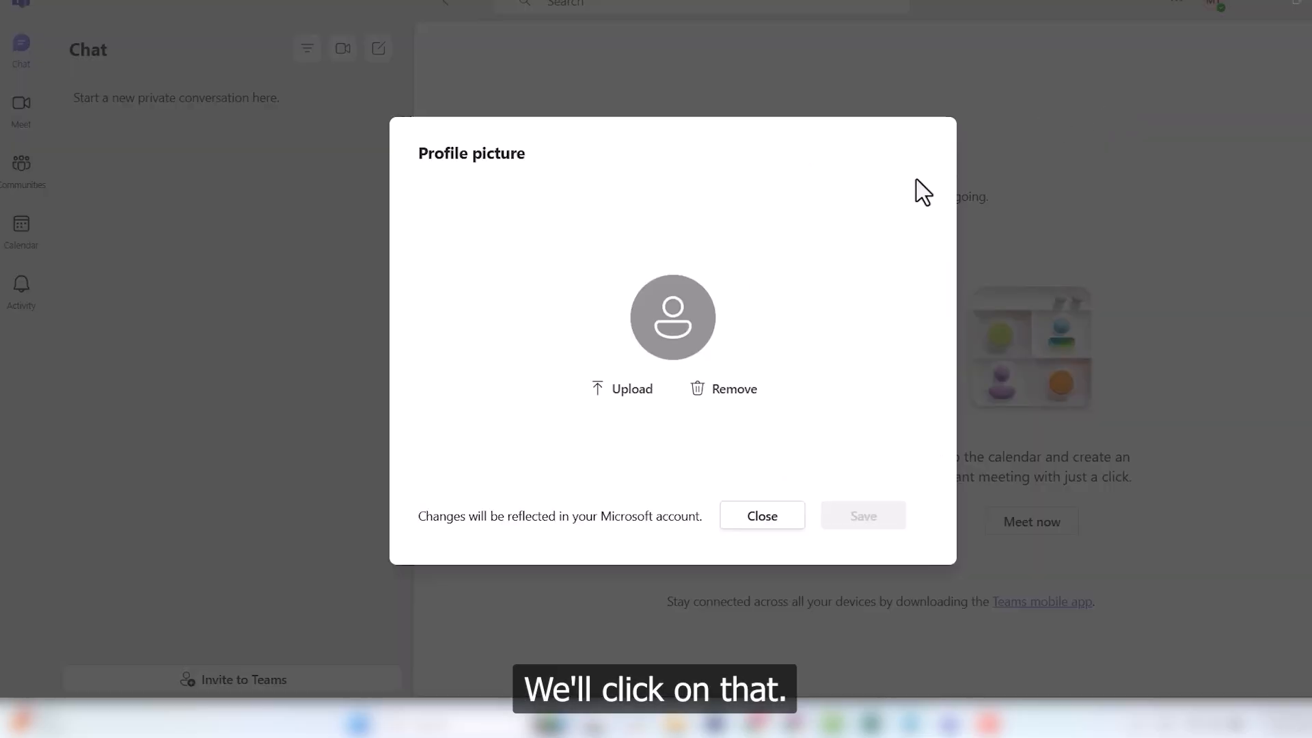
{"action": "left_click", "coordinate": [624, 403]}
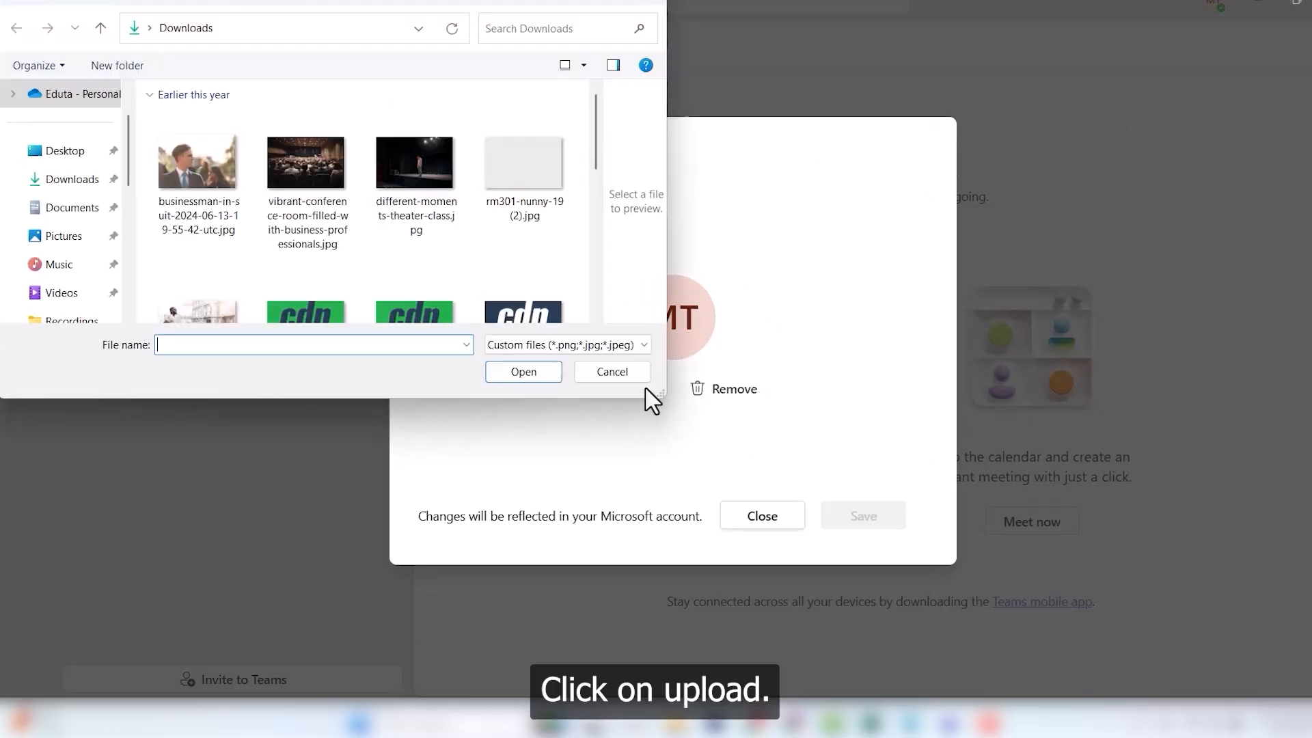
{"action": "left_click", "coordinate": [191, 171]}
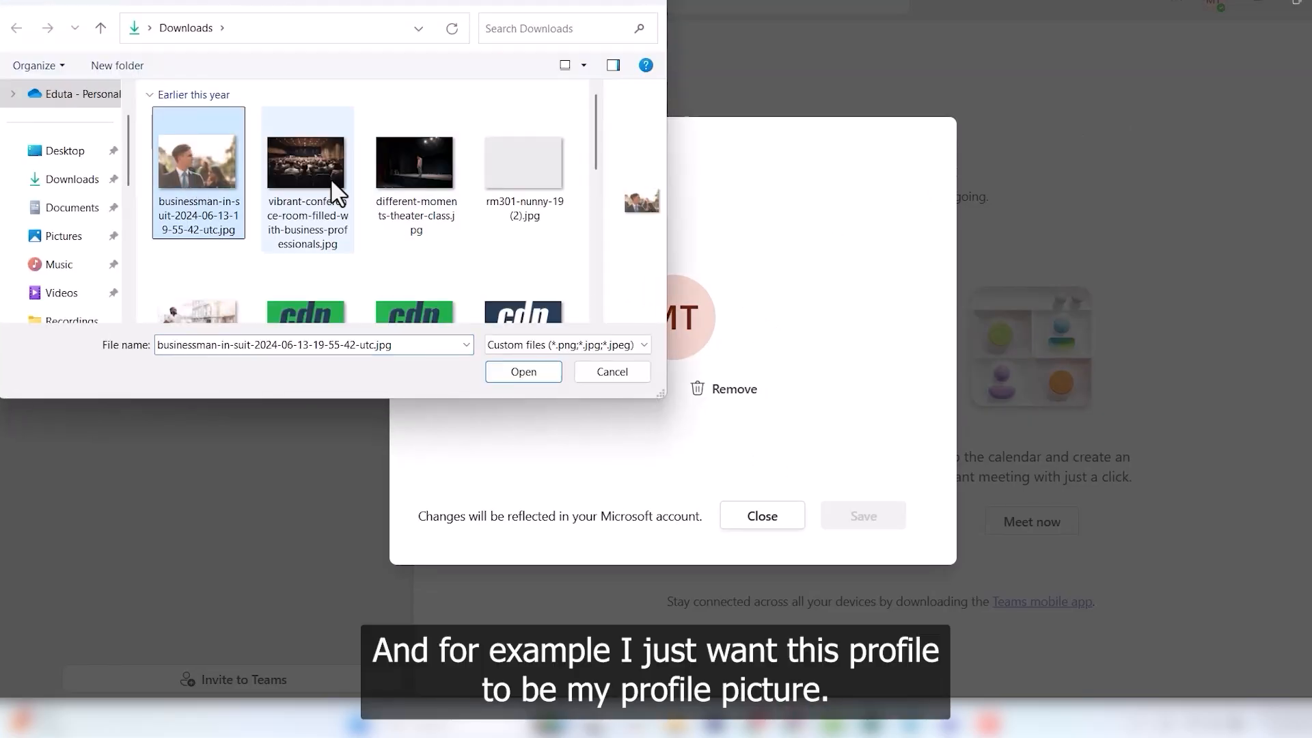
{"action": "left_click", "coordinate": [524, 380]}
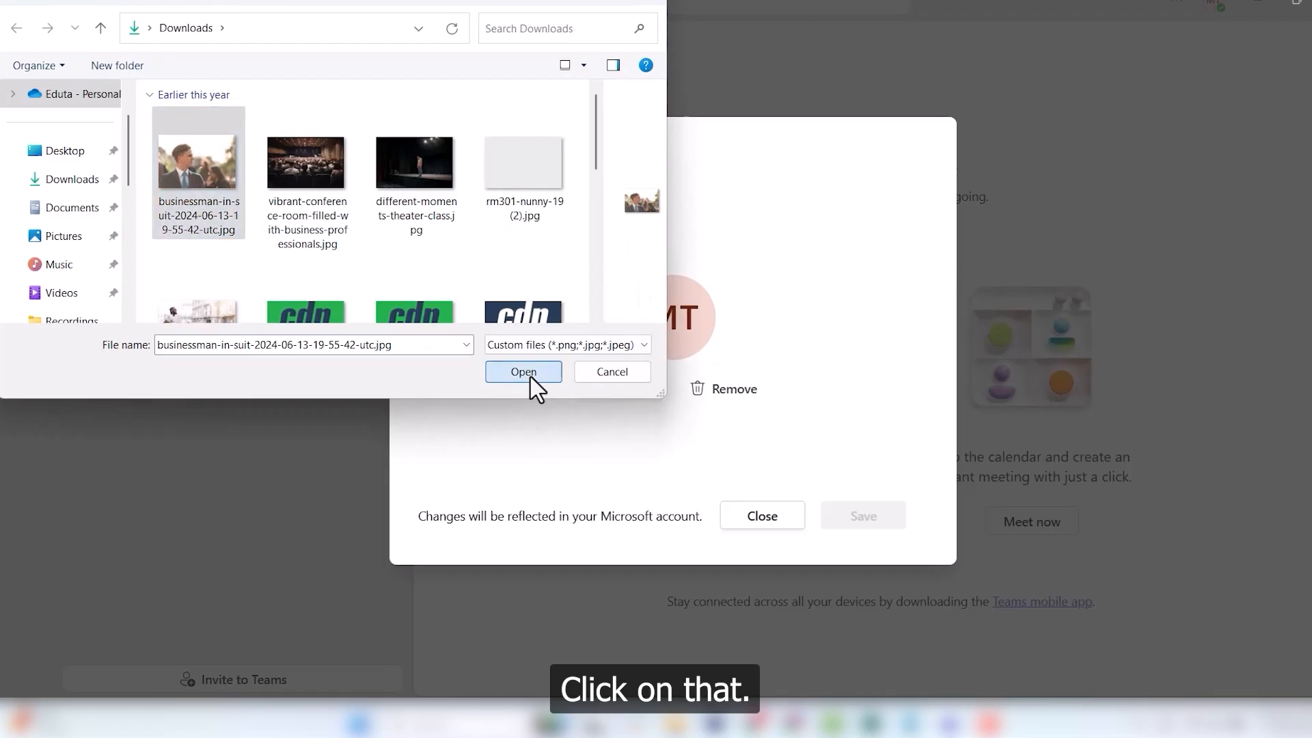
{"action": "left_click", "coordinate": [883, 522]}
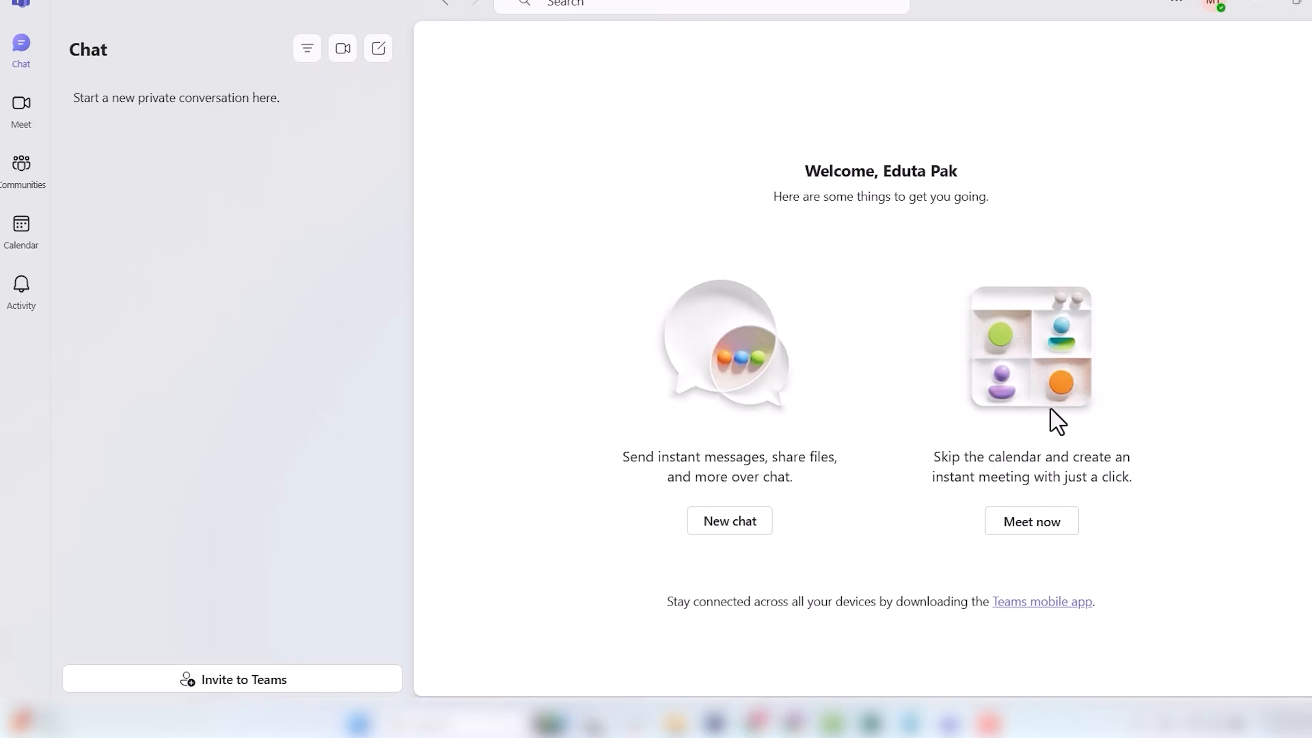
{"action": "left_click", "coordinate": [1215, 5]}
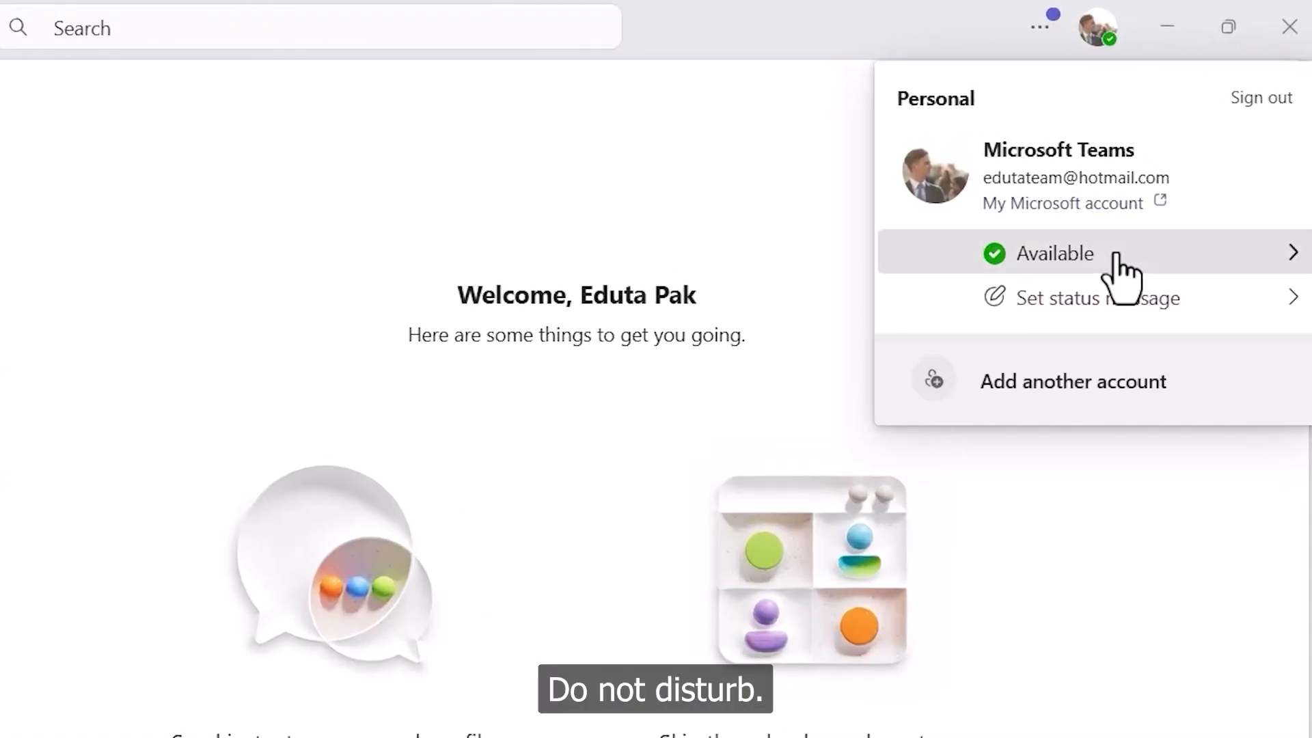
{"action": "left_click", "coordinate": [1115, 254]}
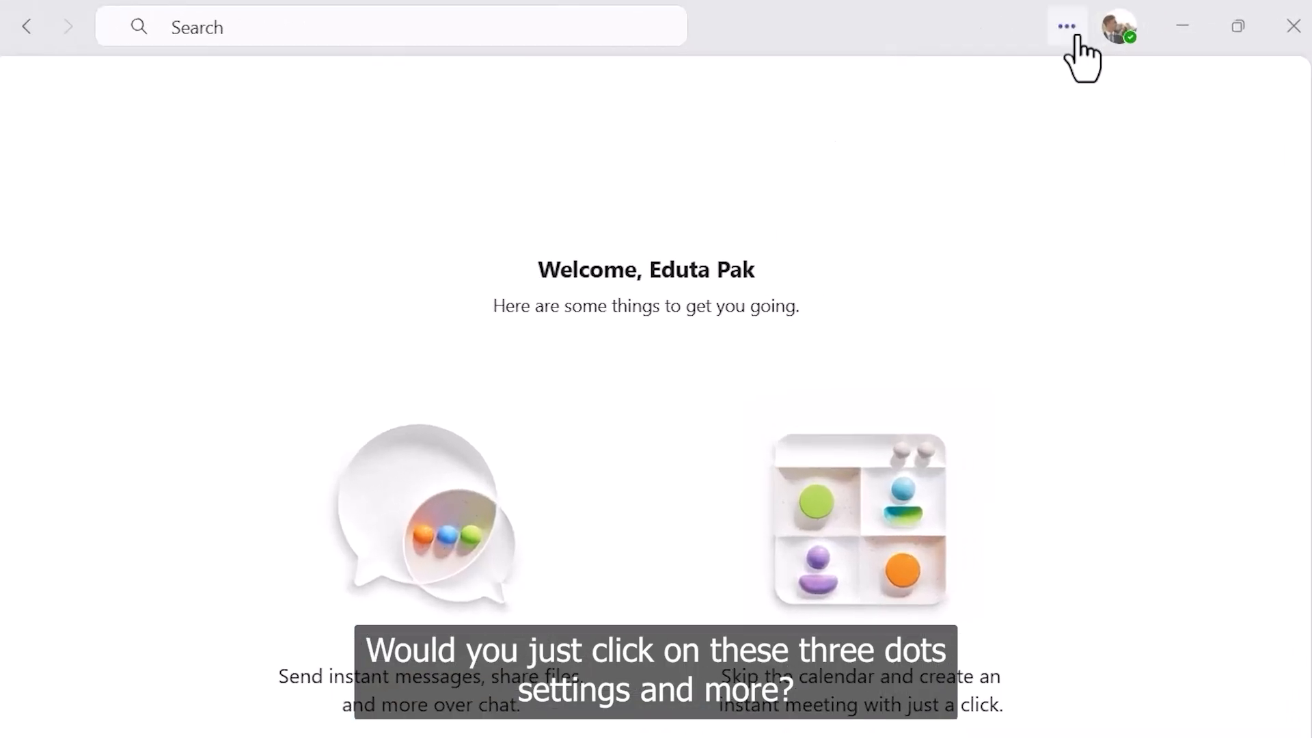
Step: Review the Notifications and activity page in Teams Settings
{"action": "left_click", "coordinate": [1035, 30]}
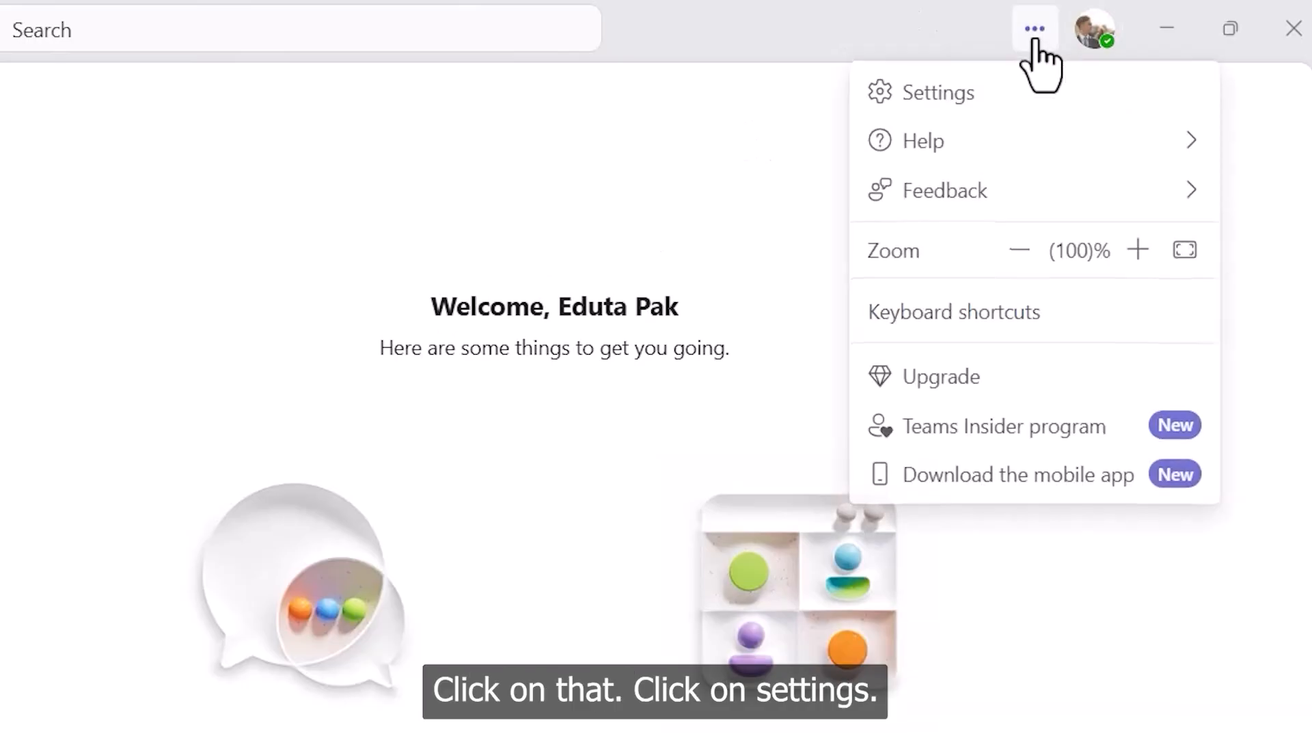
{"action": "left_click", "coordinate": [956, 101]}
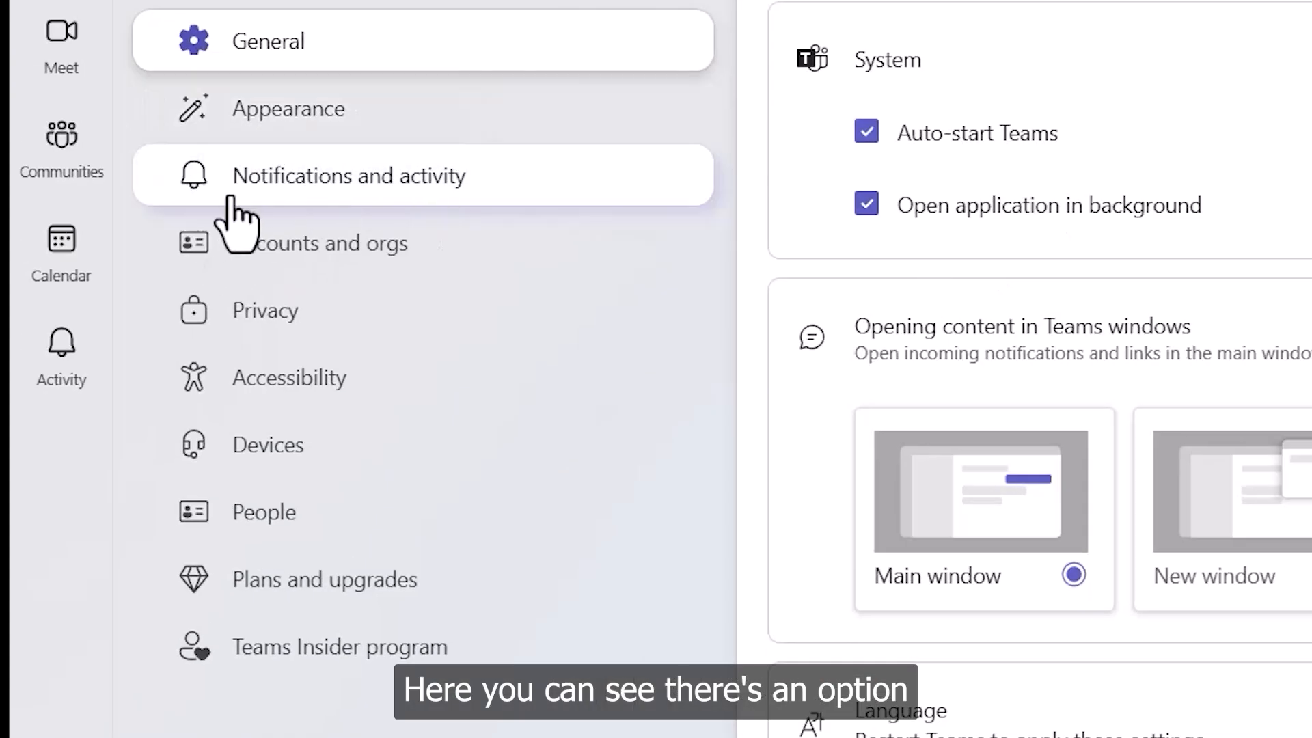
{"action": "left_click", "coordinate": [345, 197]}
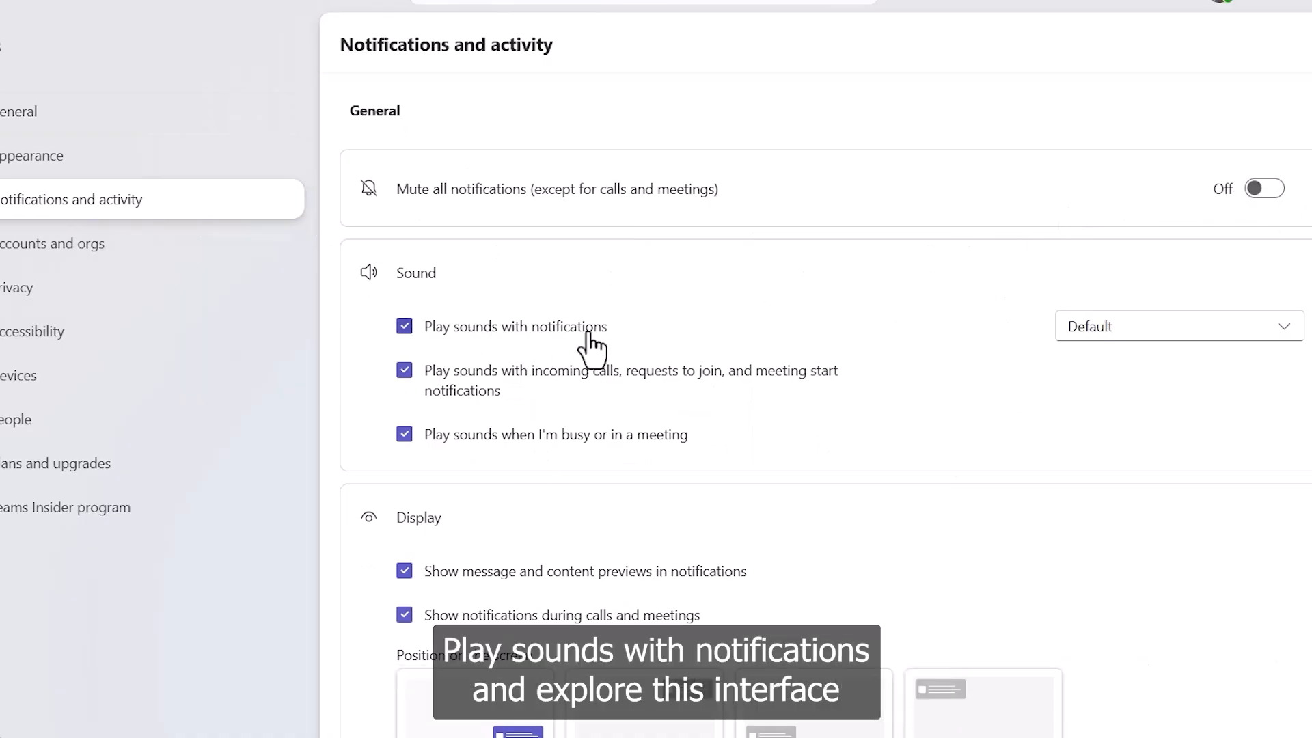
{"action": "scroll", "coordinate": [703, 535], "scroll_direction": "down", "scroll_amount": 8}
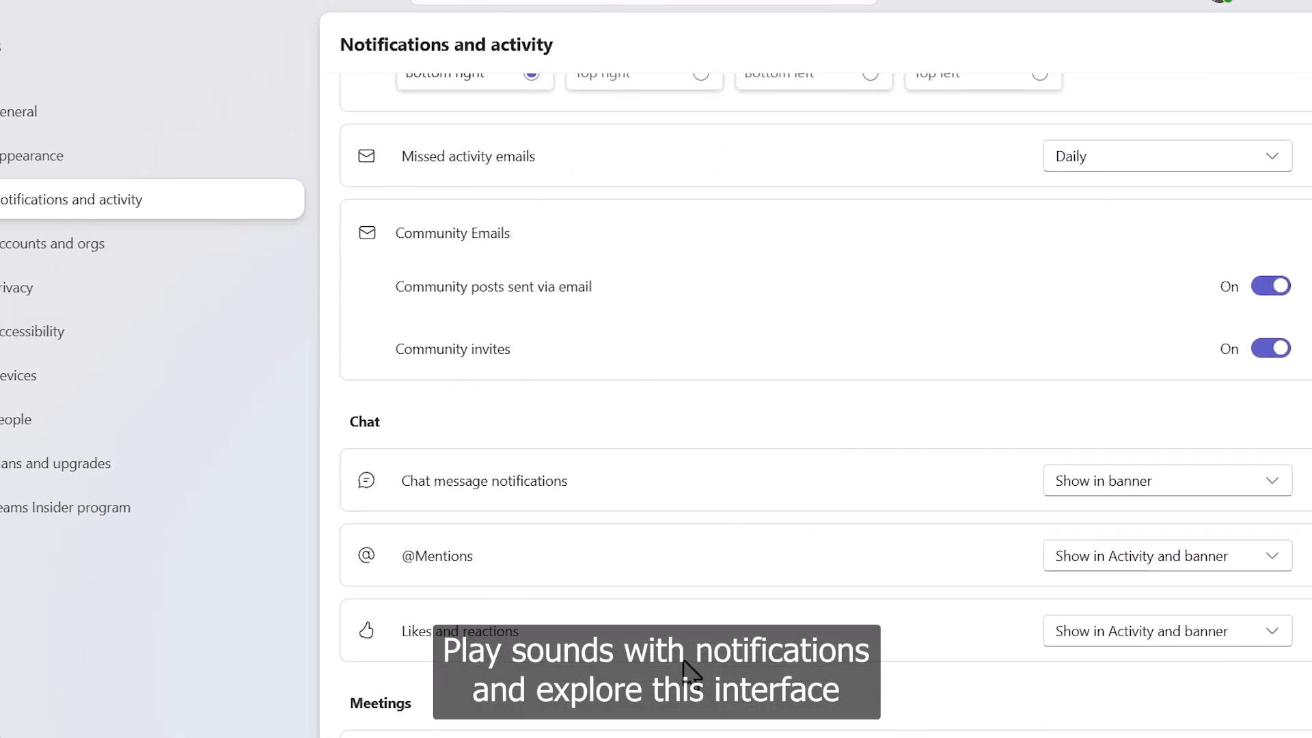
{"action": "scroll", "coordinate": [471, 437], "scroll_direction": "down", "scroll_amount": 4}
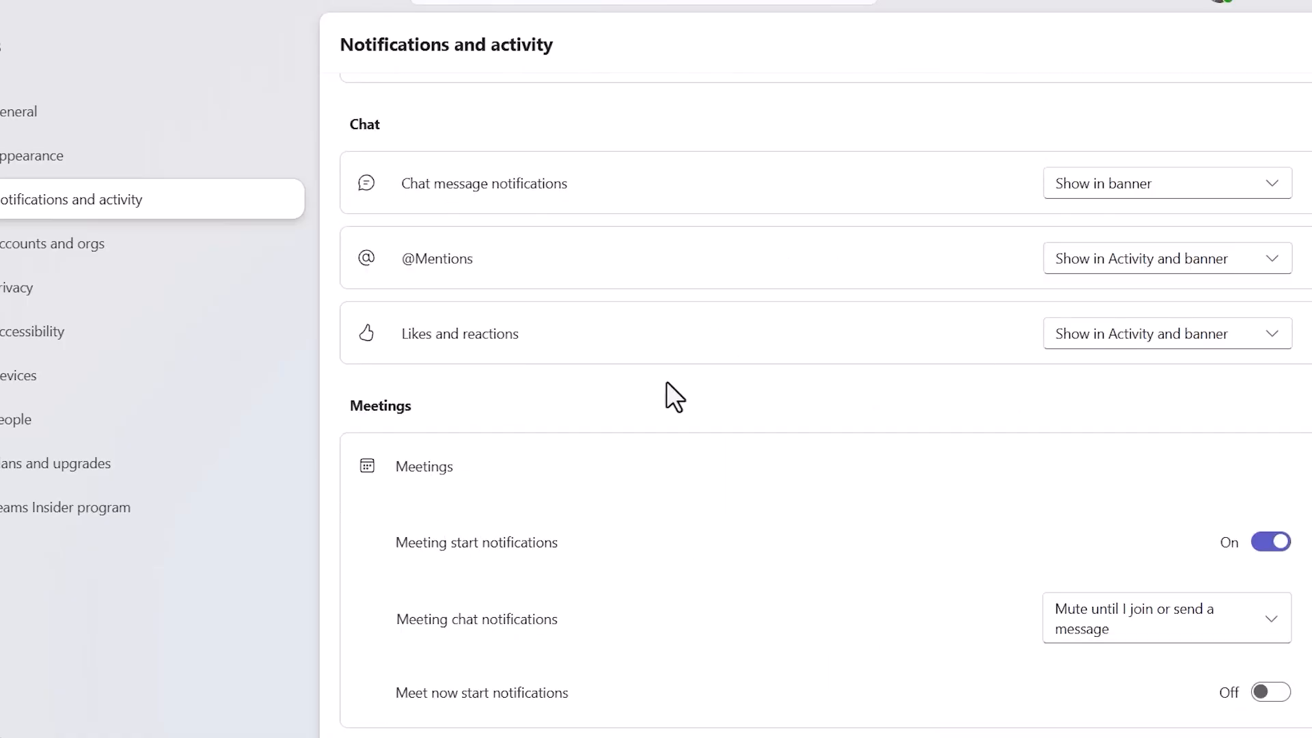
{"action": "scroll", "coordinate": [670, 403], "scroll_direction": "up", "scroll_amount": 7}
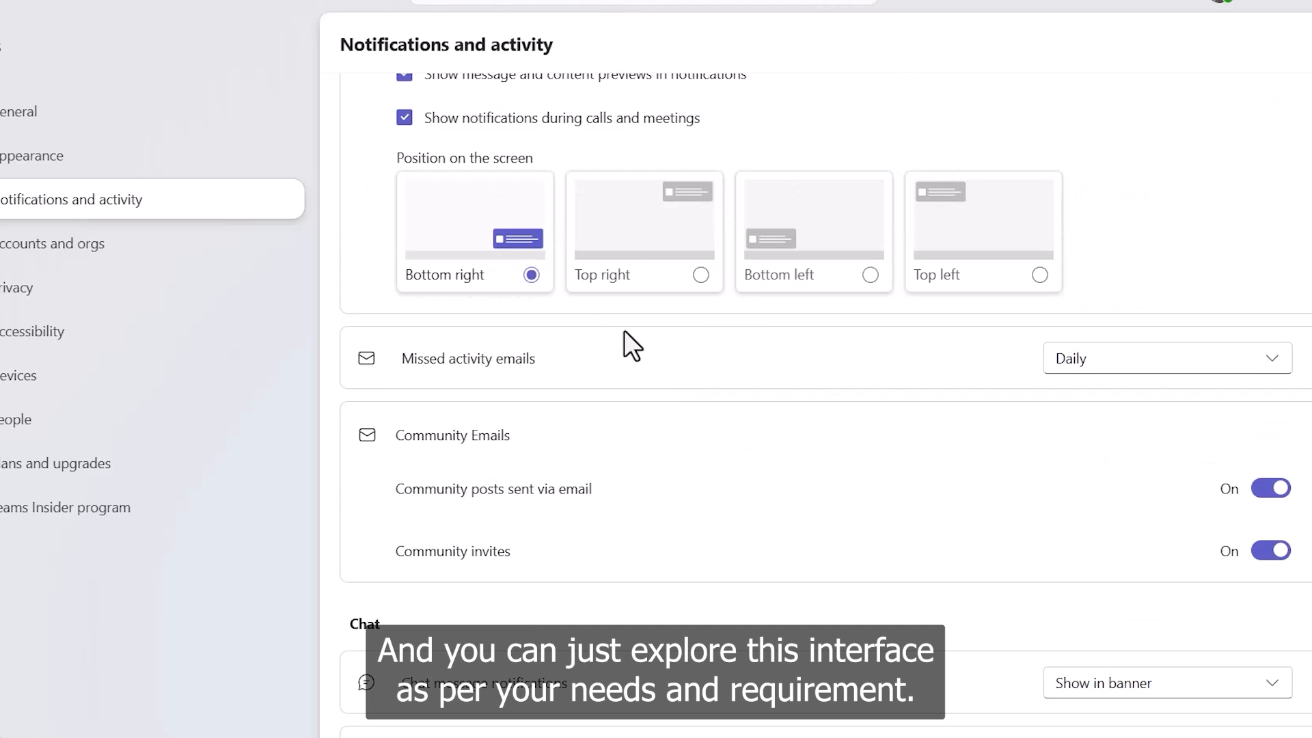
{"action": "scroll", "coordinate": [608, 362], "scroll_direction": "down", "scroll_amount": 7}
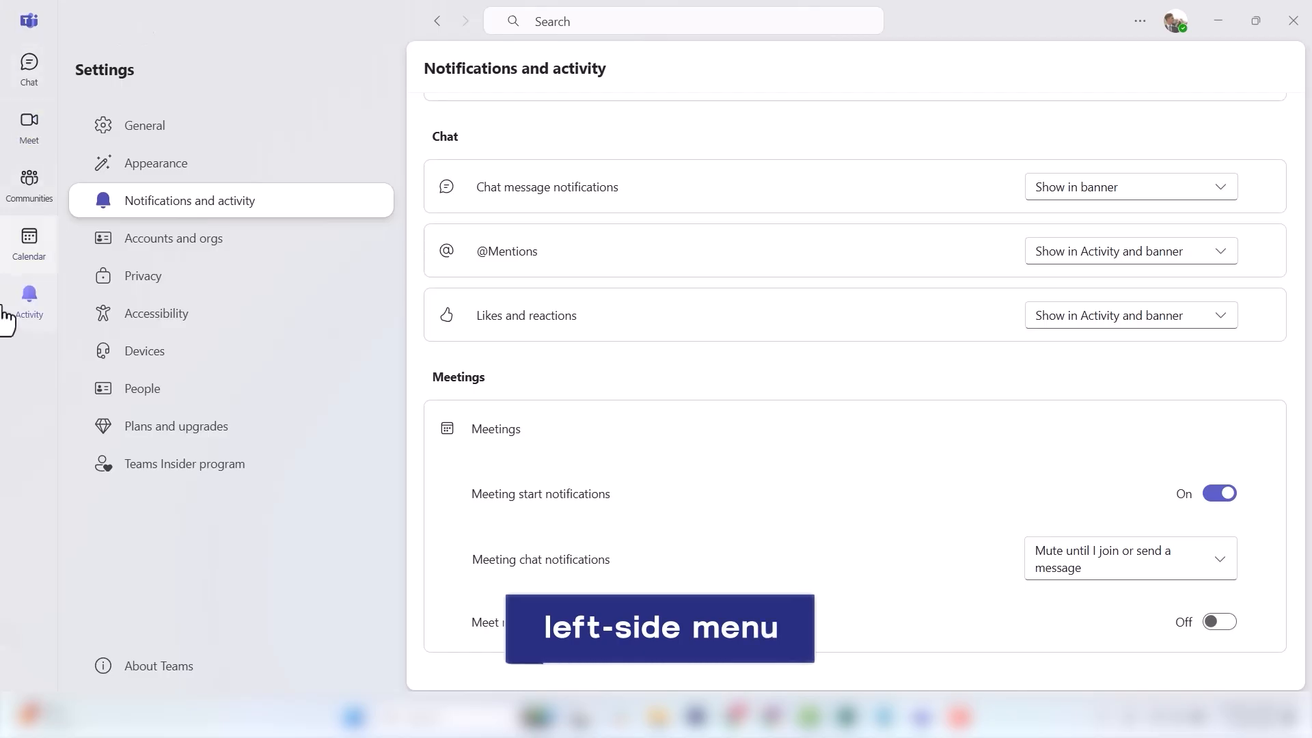
{"action": "left_click", "coordinate": [22, 63]}
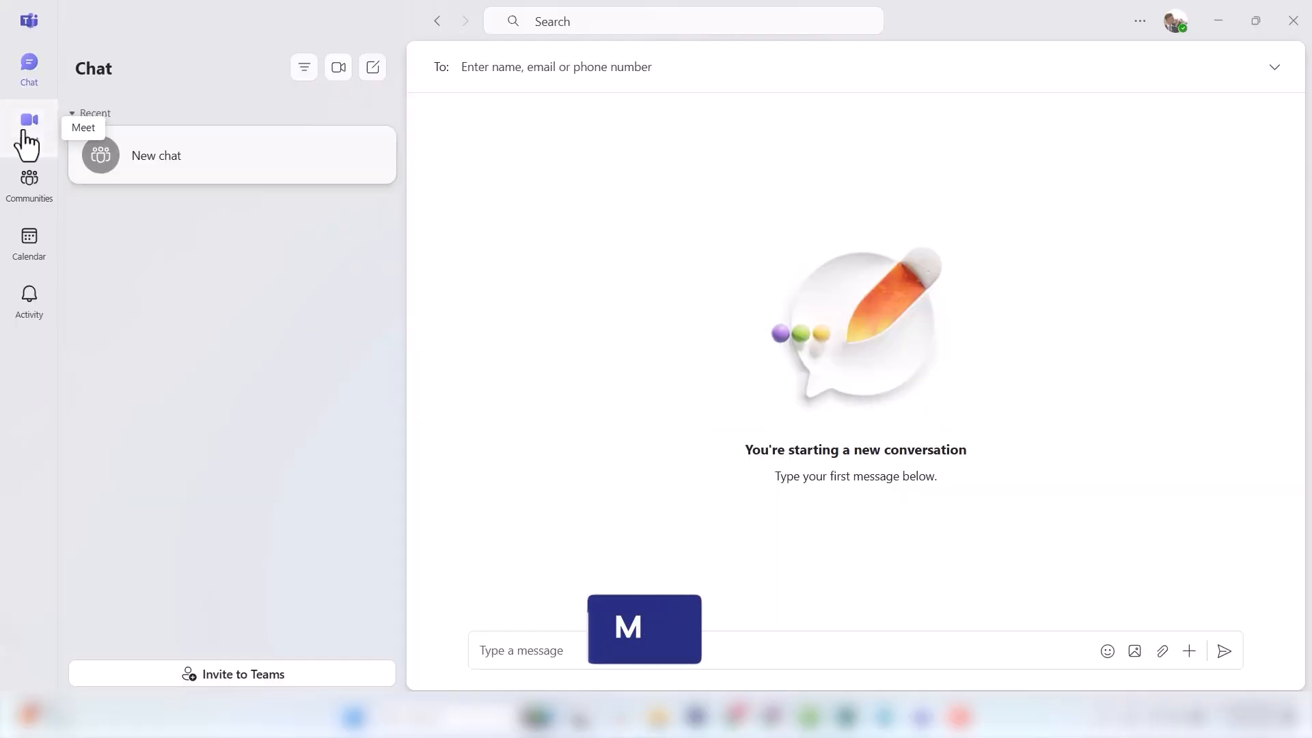
{"action": "left_click", "coordinate": [24, 136]}
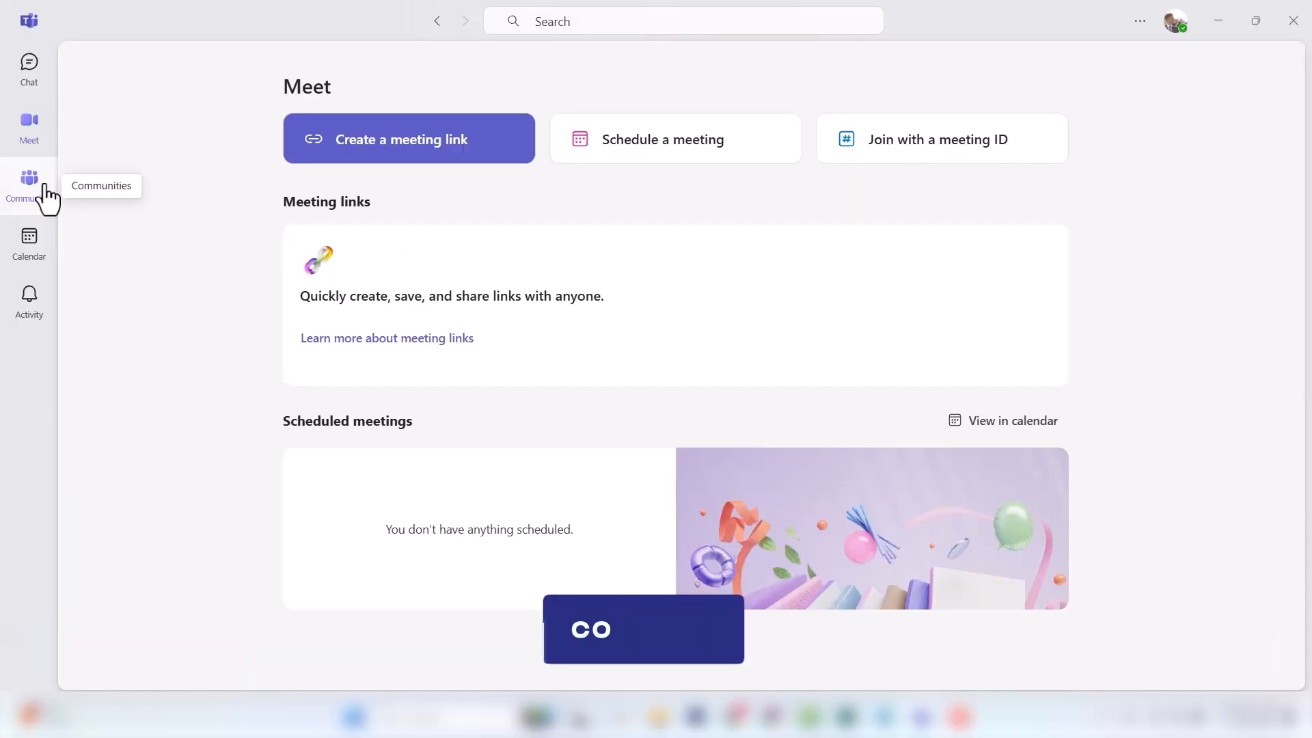
{"action": "left_click", "coordinate": [43, 186]}
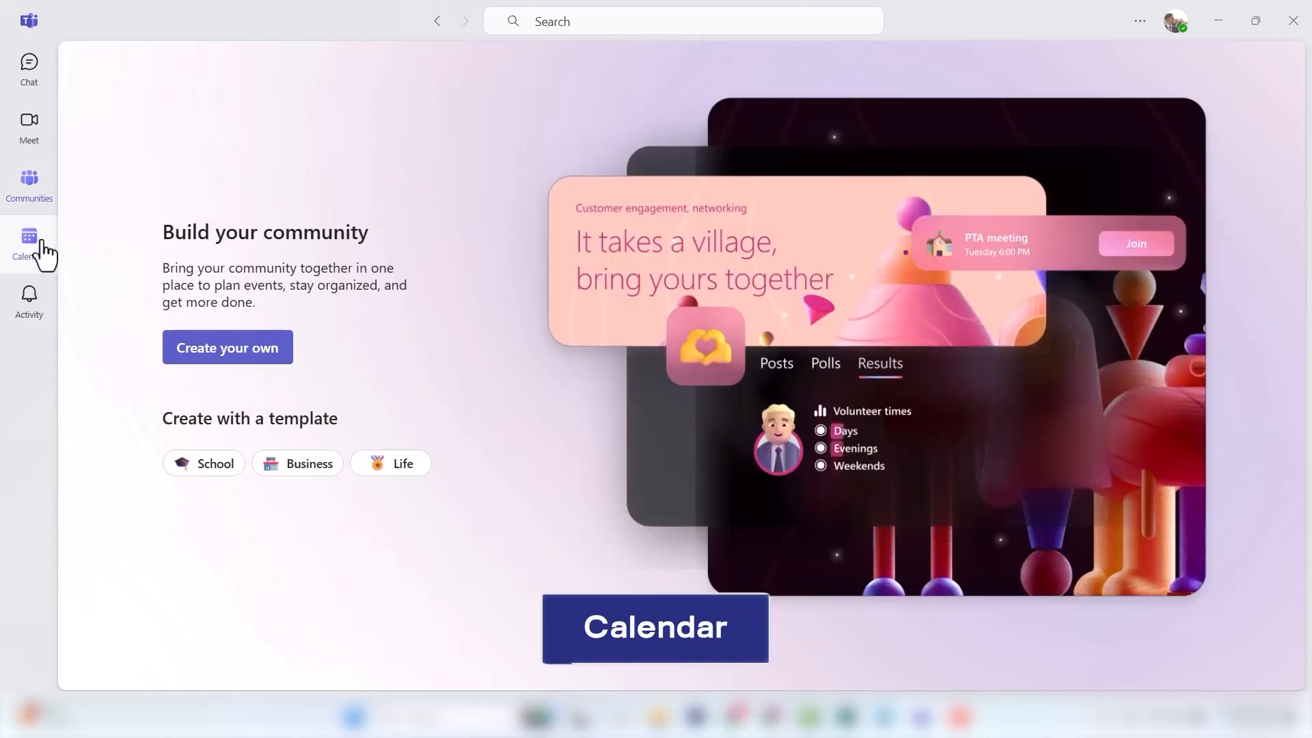
{"action": "left_click", "coordinate": [43, 253]}
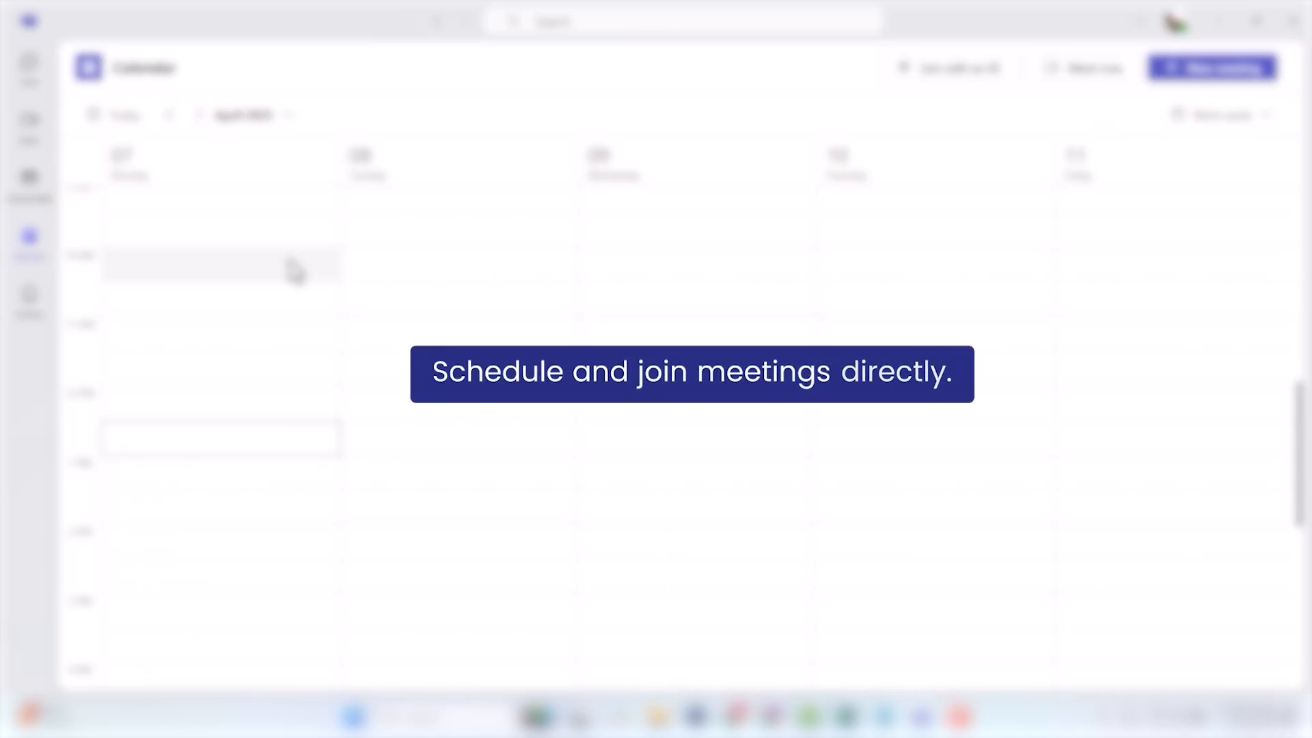
{"action": "left_click", "coordinate": [29, 68]}
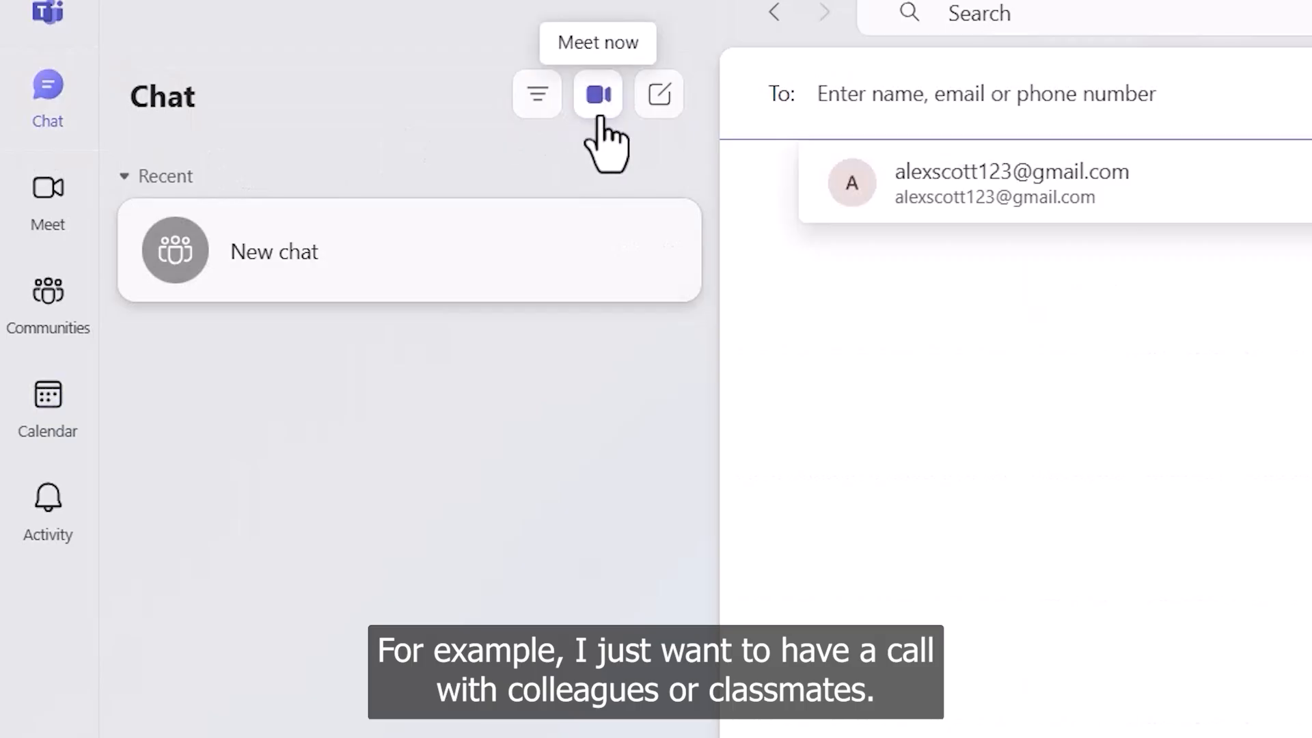
Step: Check the Meet now options, dismiss the meeting prompt, and view the file attach options
{"action": "left_click", "coordinate": [599, 96]}
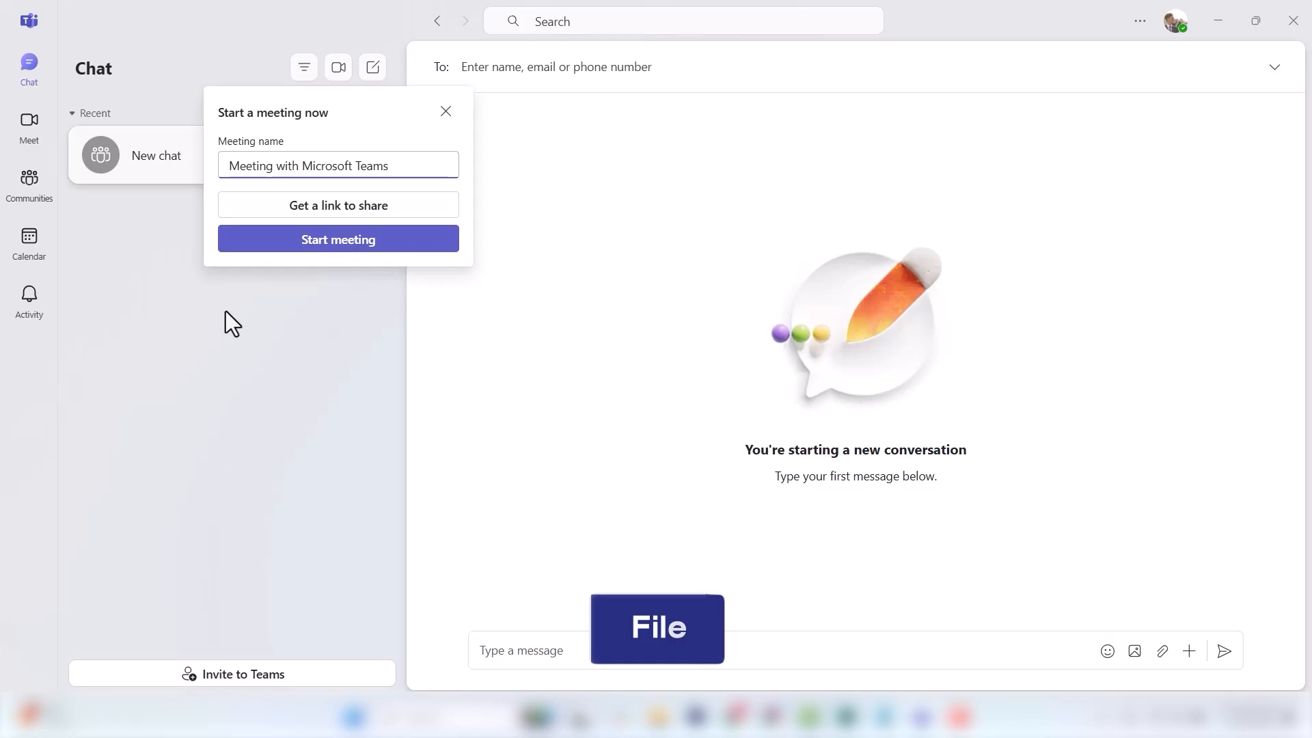
{"action": "left_click", "coordinate": [655, 645]}
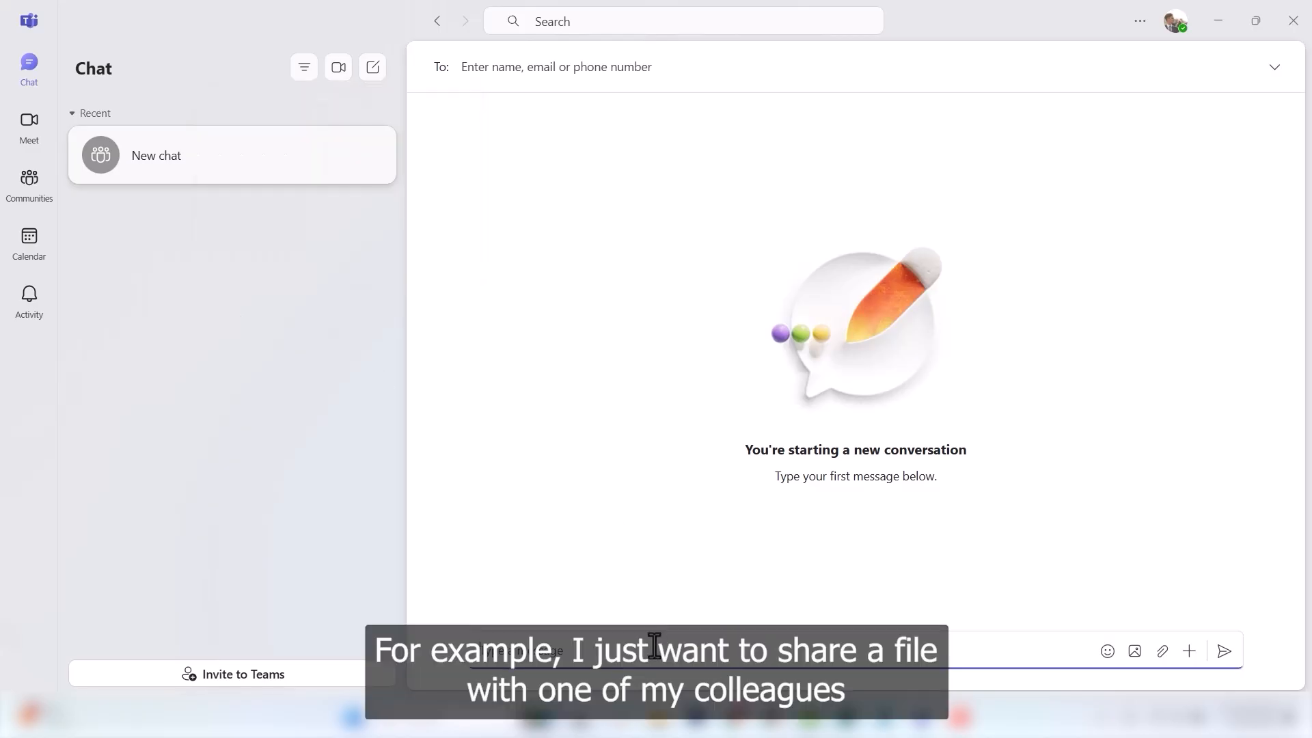
{"action": "left_click", "coordinate": [1161, 652]}
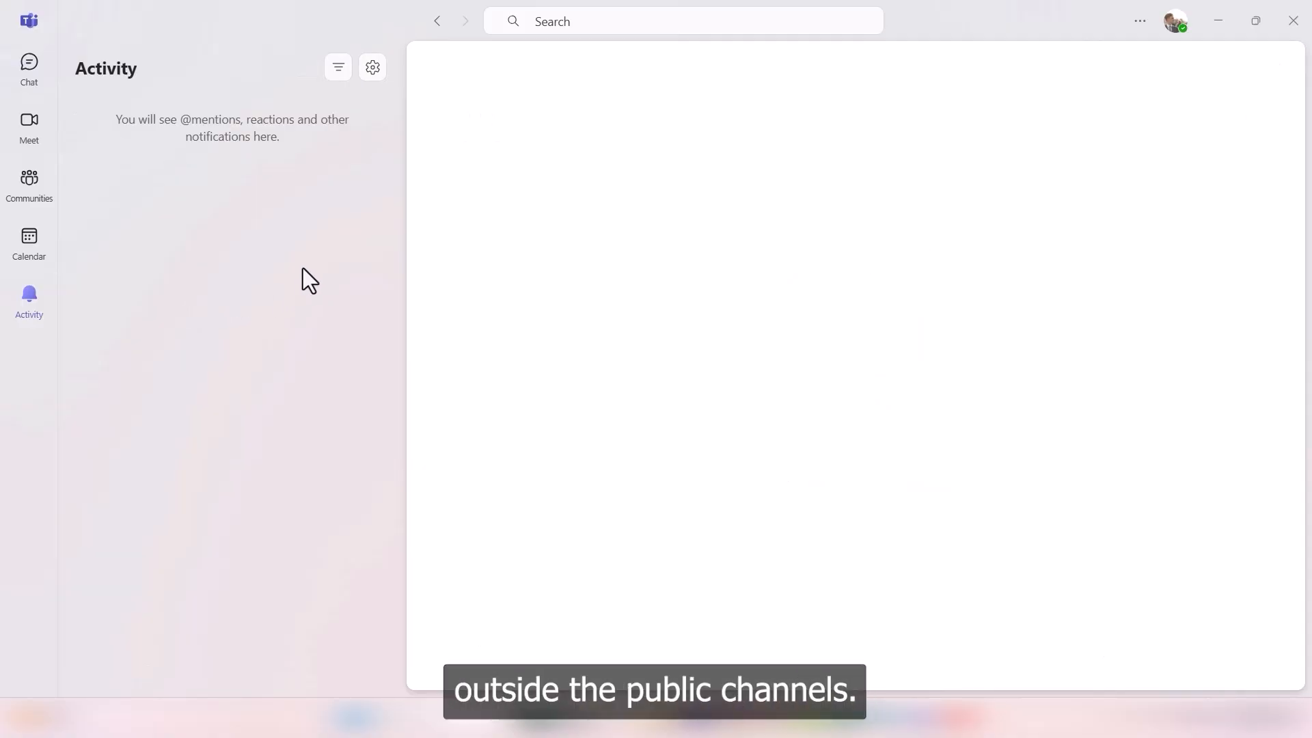
Step: Start a new chat and enter the recipient's e-mail address in the To field
{"action": "left_click", "coordinate": [20, 79]}
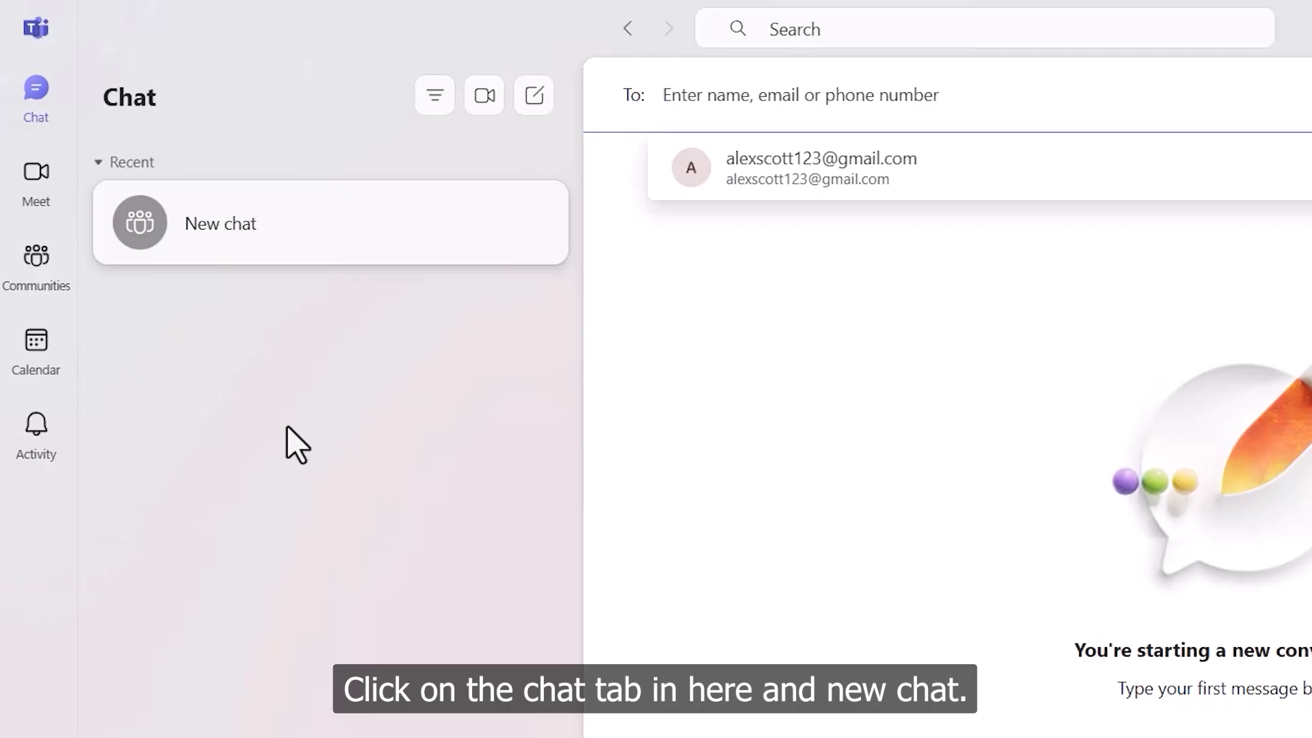
{"action": "left_click", "coordinate": [41, 97]}
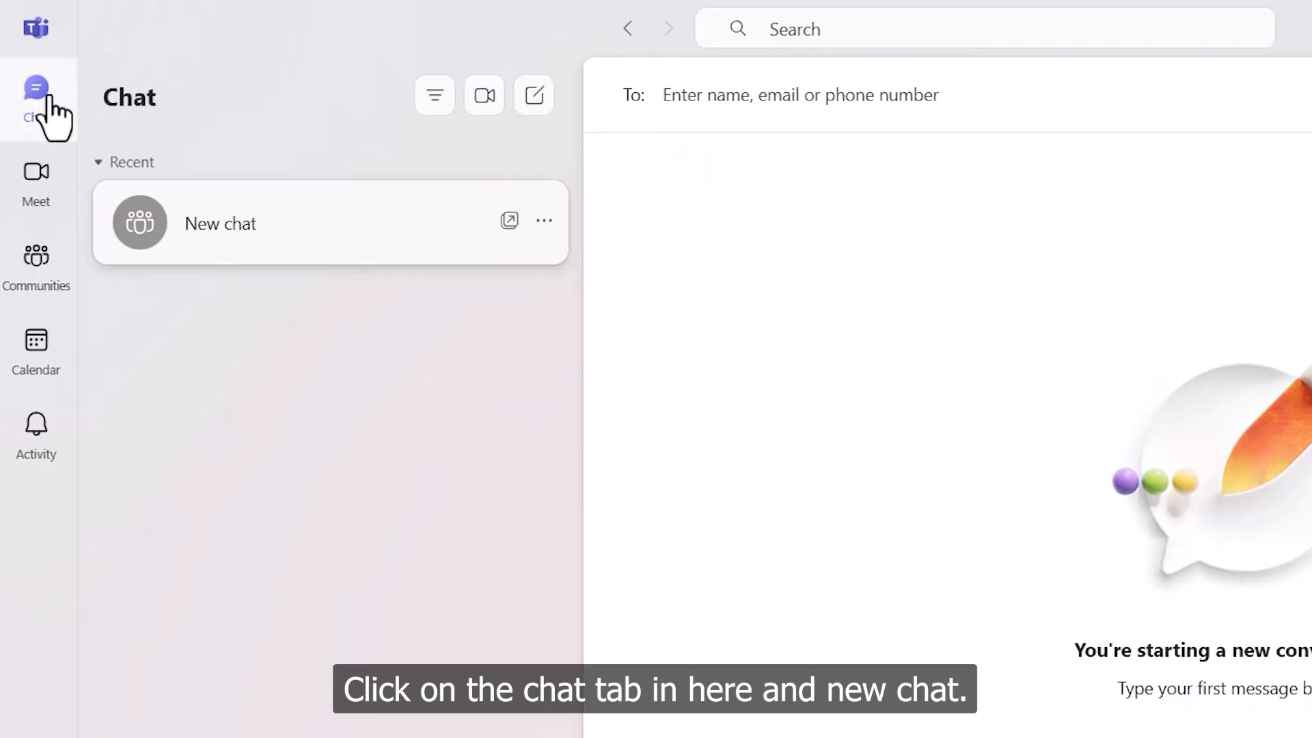
{"action": "left_click", "coordinate": [537, 109]}
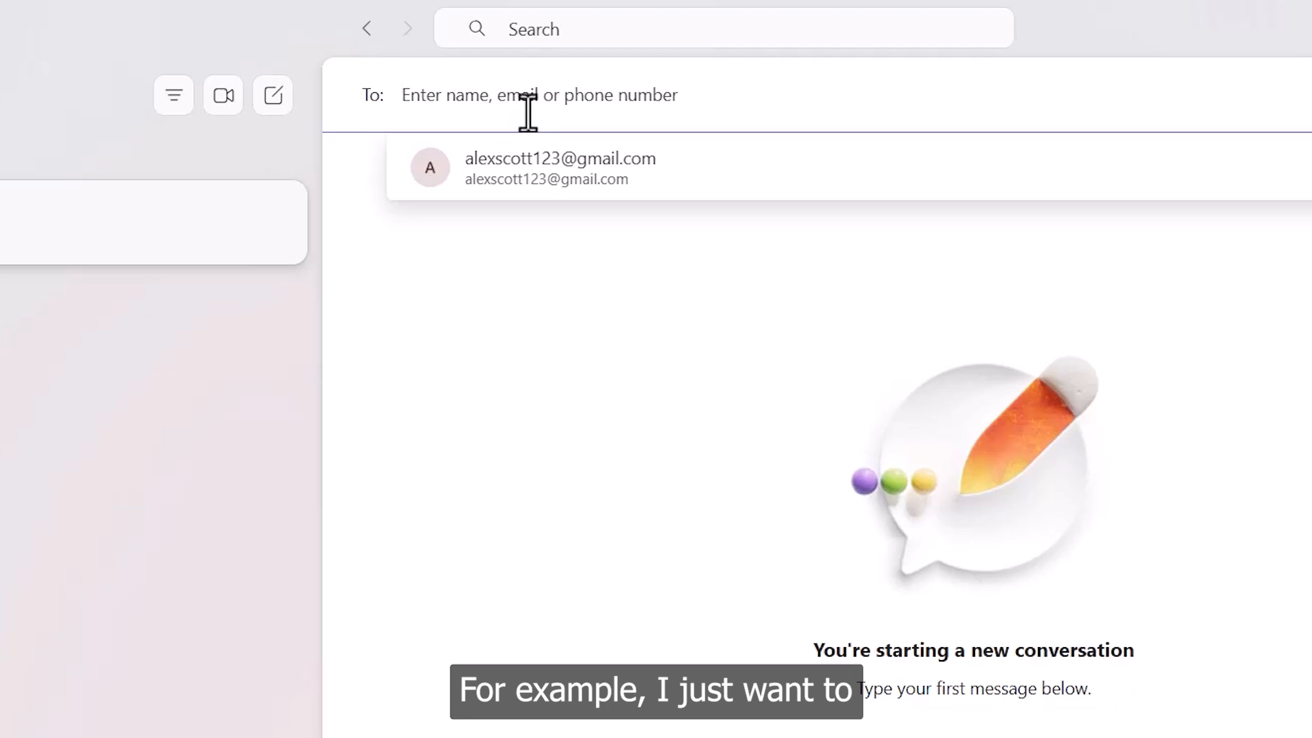
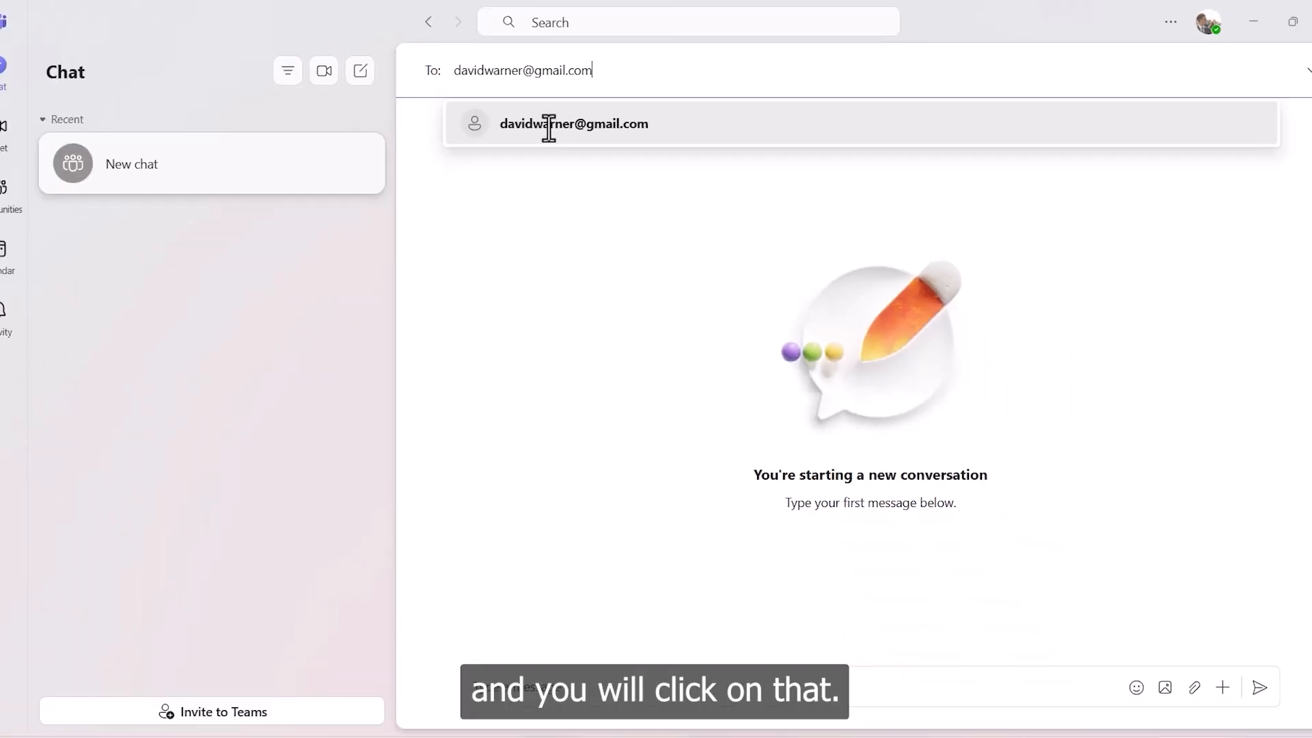
Step: Pick the matching e-mail suggestion as recipient and open the draft chat
{"action": "left_click", "coordinate": [548, 126]}
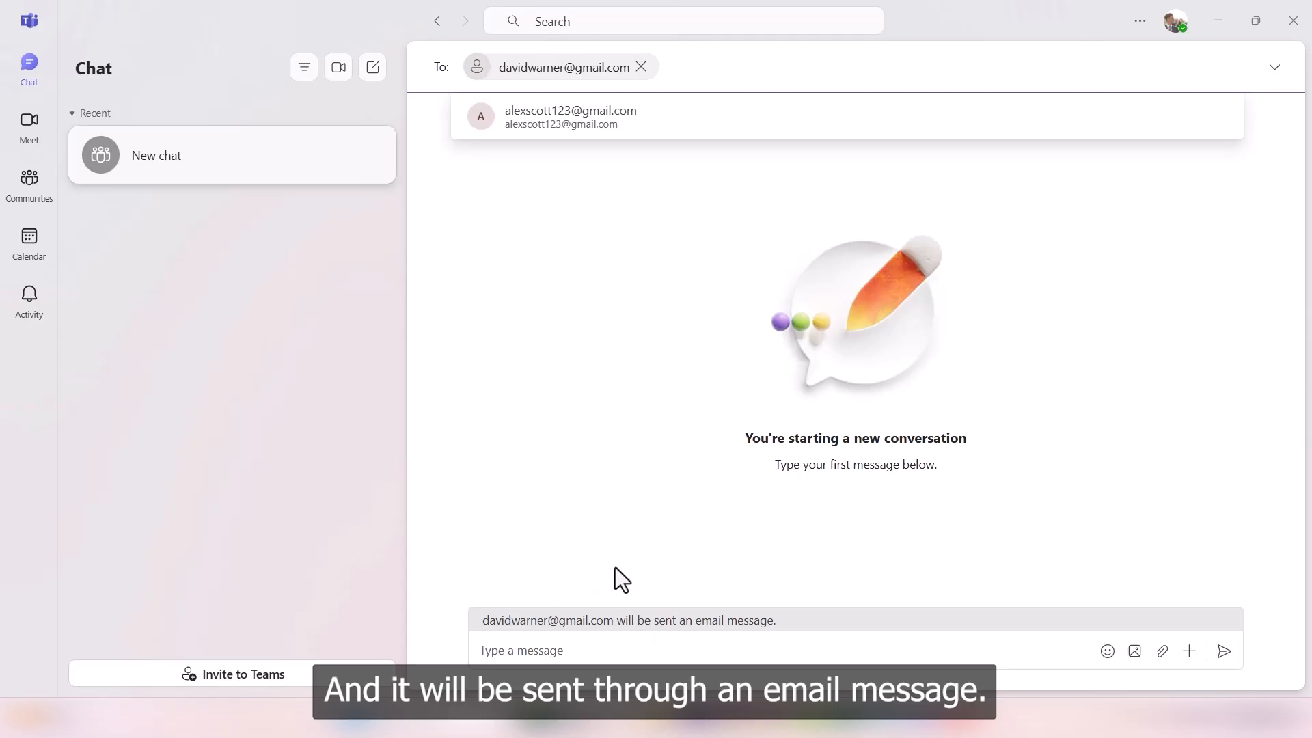
{"action": "key", "text": "Return"}
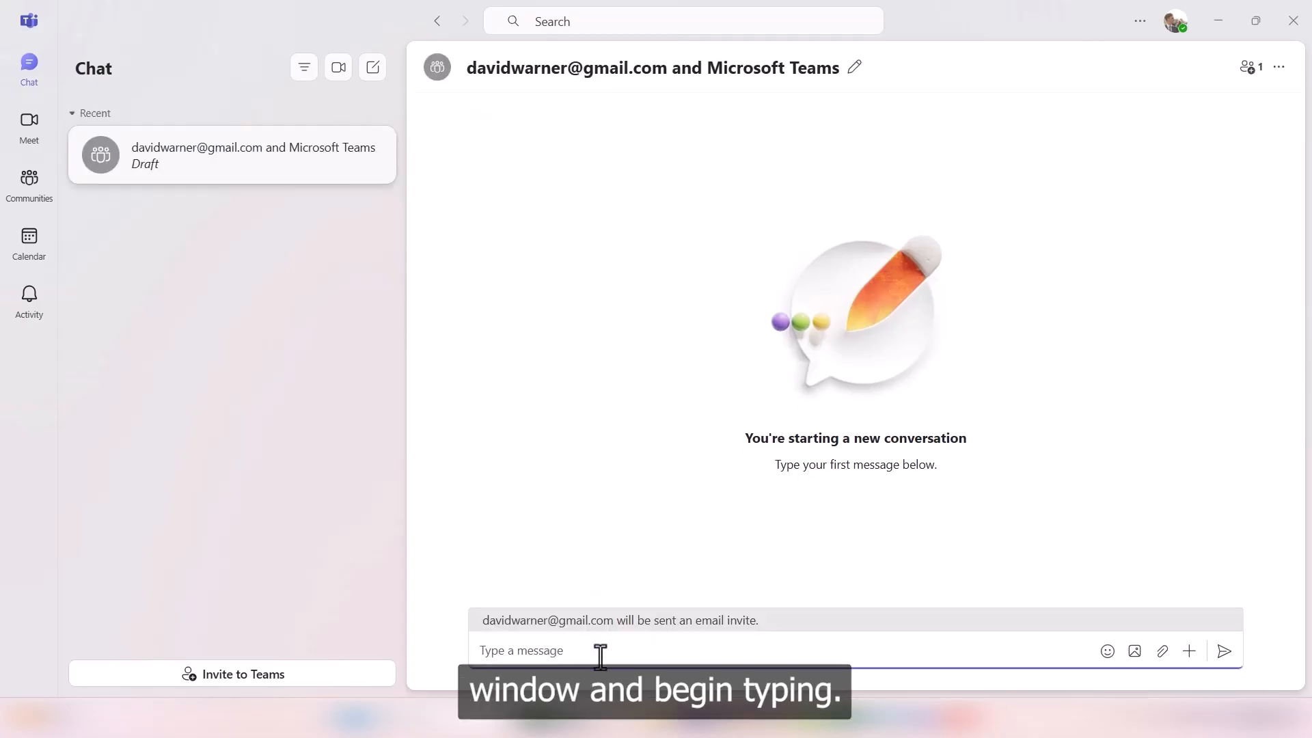
Step: Type a greeting addressed to the recipient and select it
{"action": "type", "text": "Hey"}
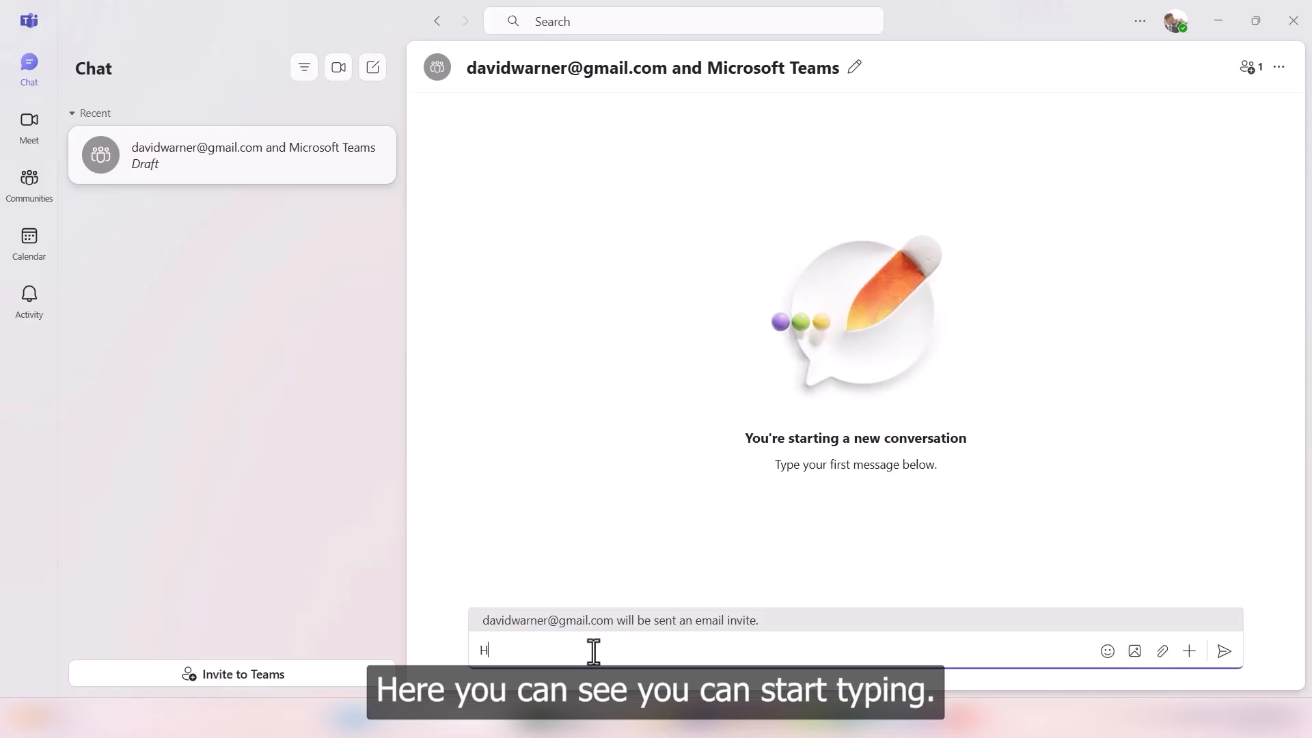
{"action": "type", "text": ", David!"}
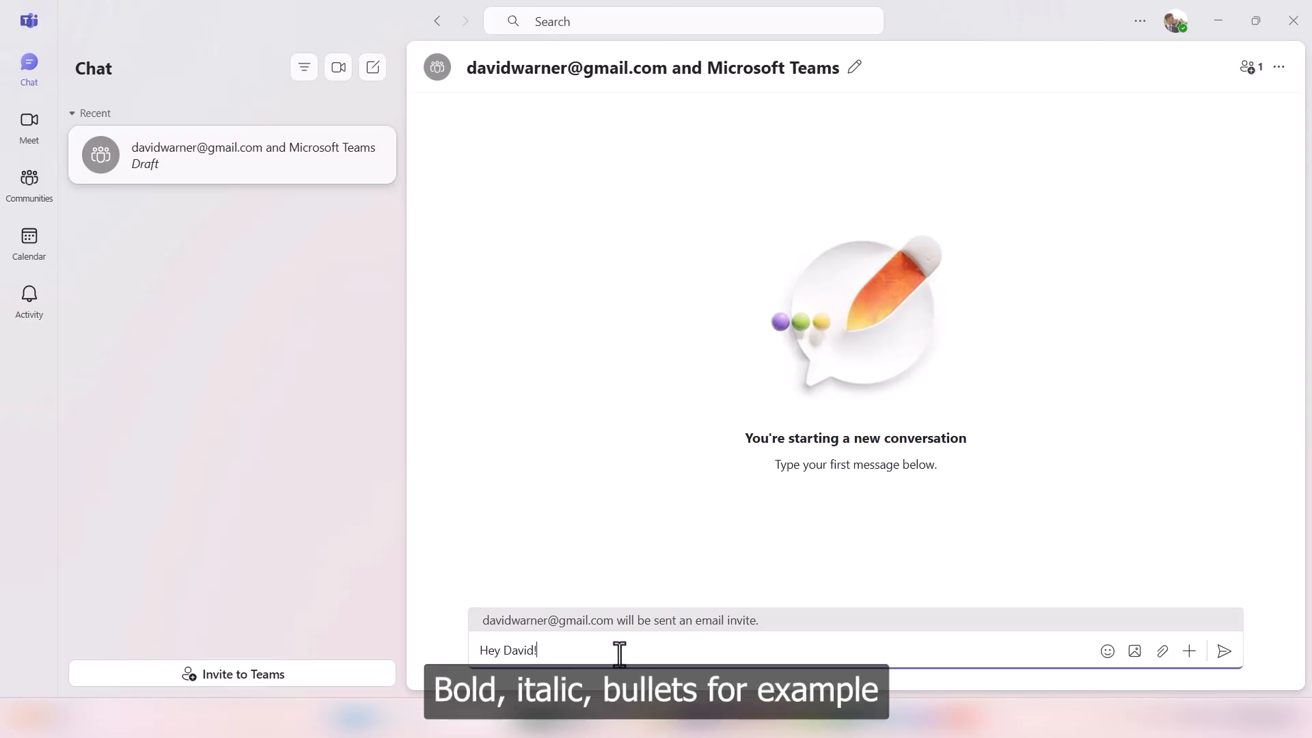
{"action": "left_click_drag", "start_coordinate": [617, 650], "coordinate": [480, 651]}
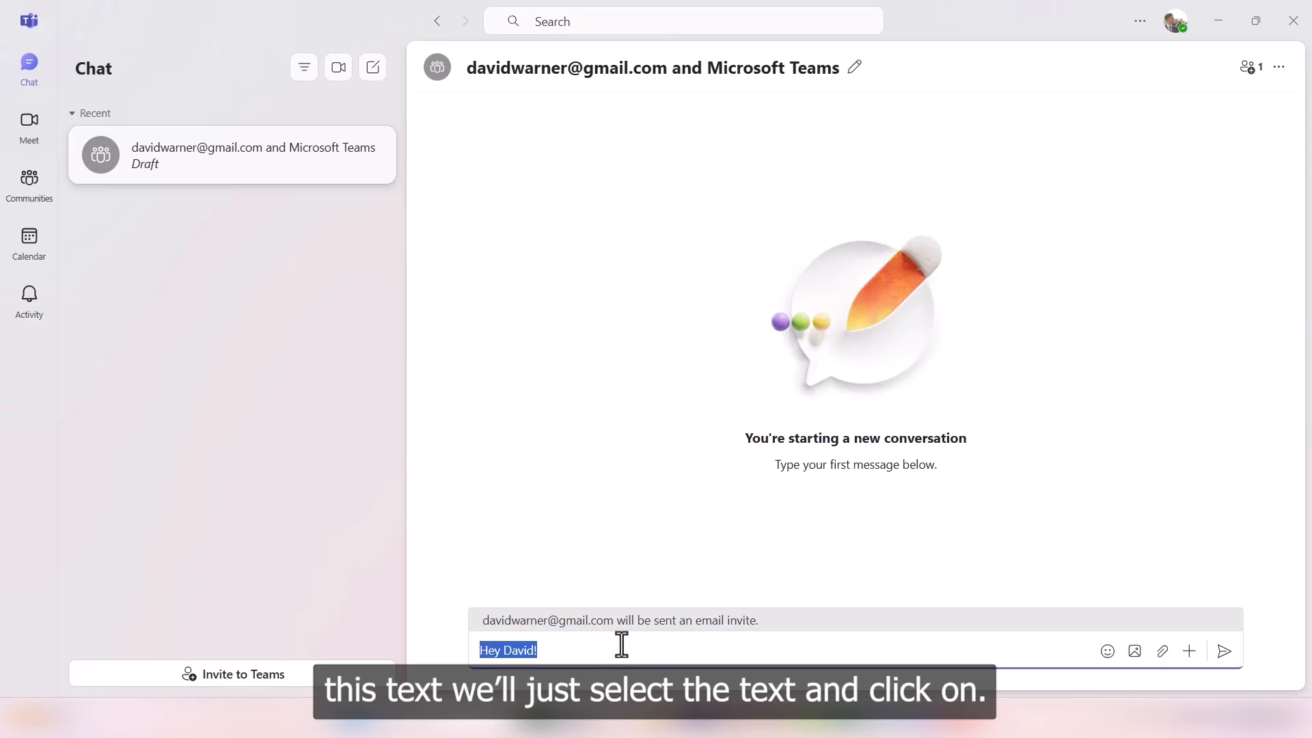
Step: Show formatting options and make the greeting italic and underlined, toggling bold off again
{"action": "left_click", "coordinate": [1189, 653]}
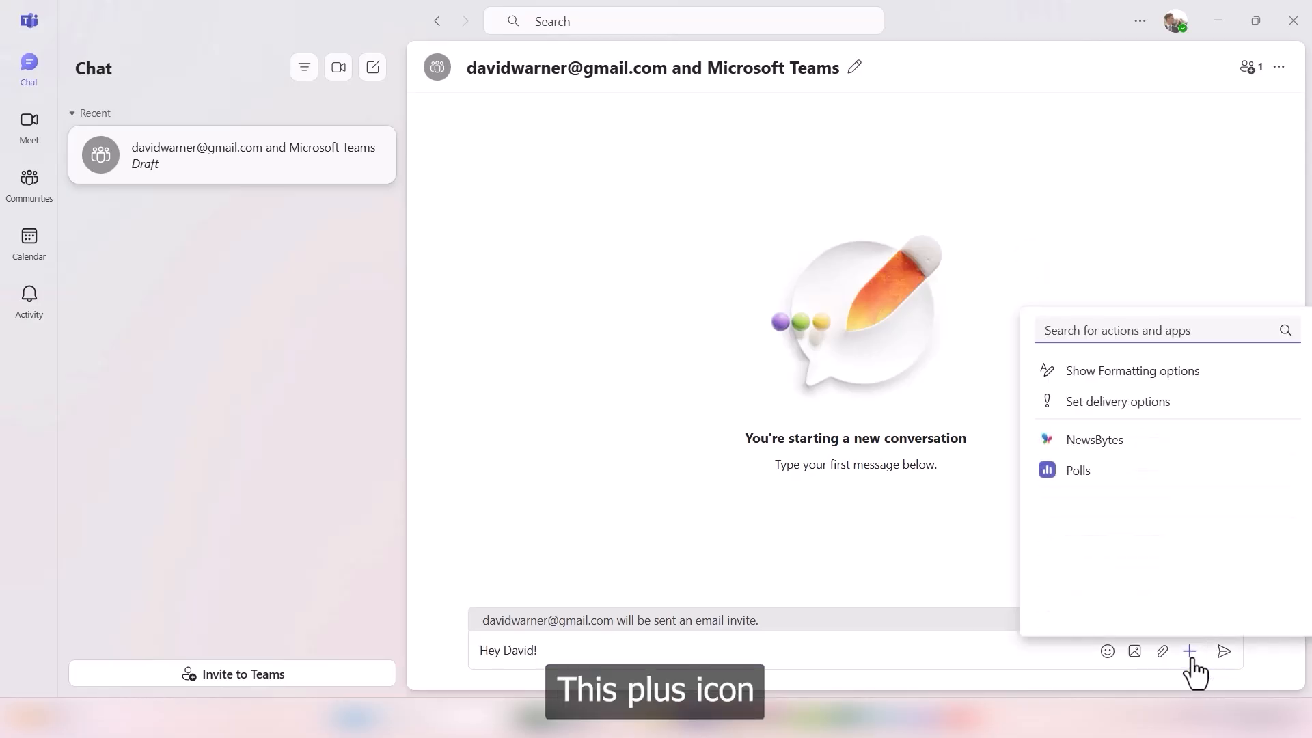
{"action": "left_click", "coordinate": [1129, 372]}
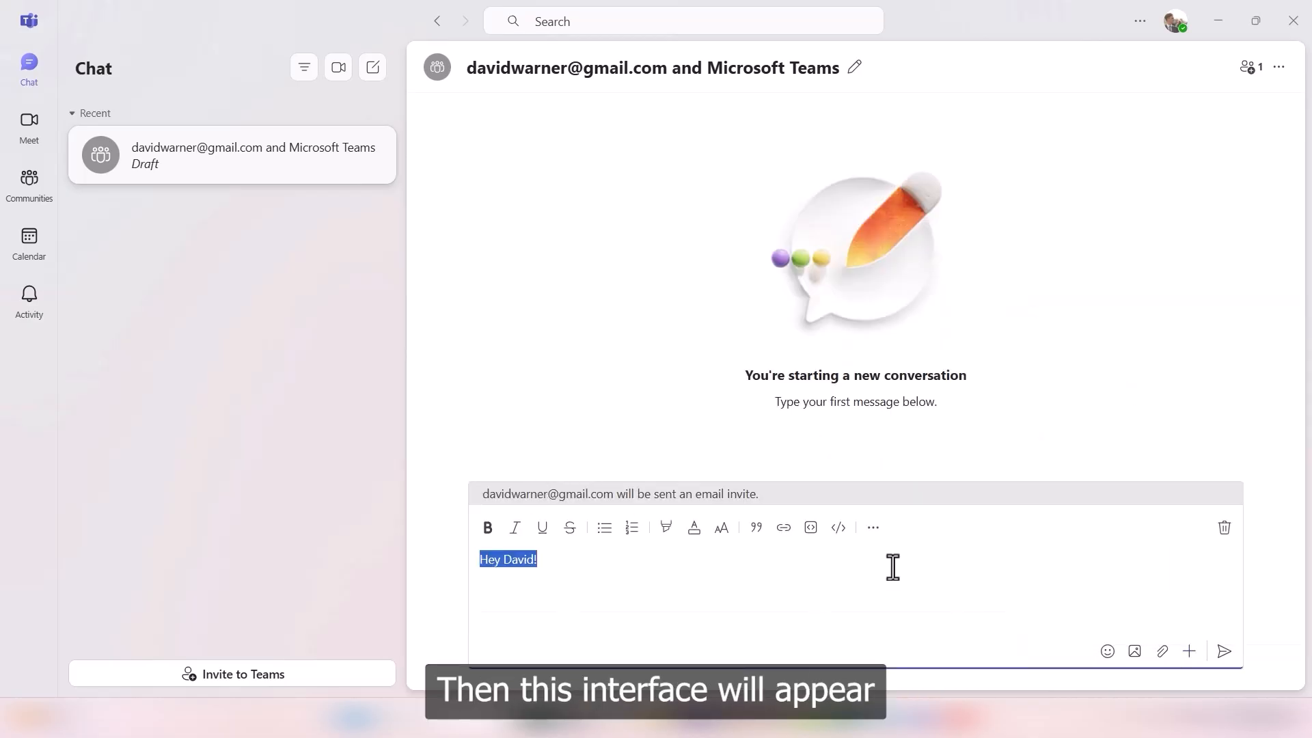
{"action": "left_click", "coordinate": [489, 528]}
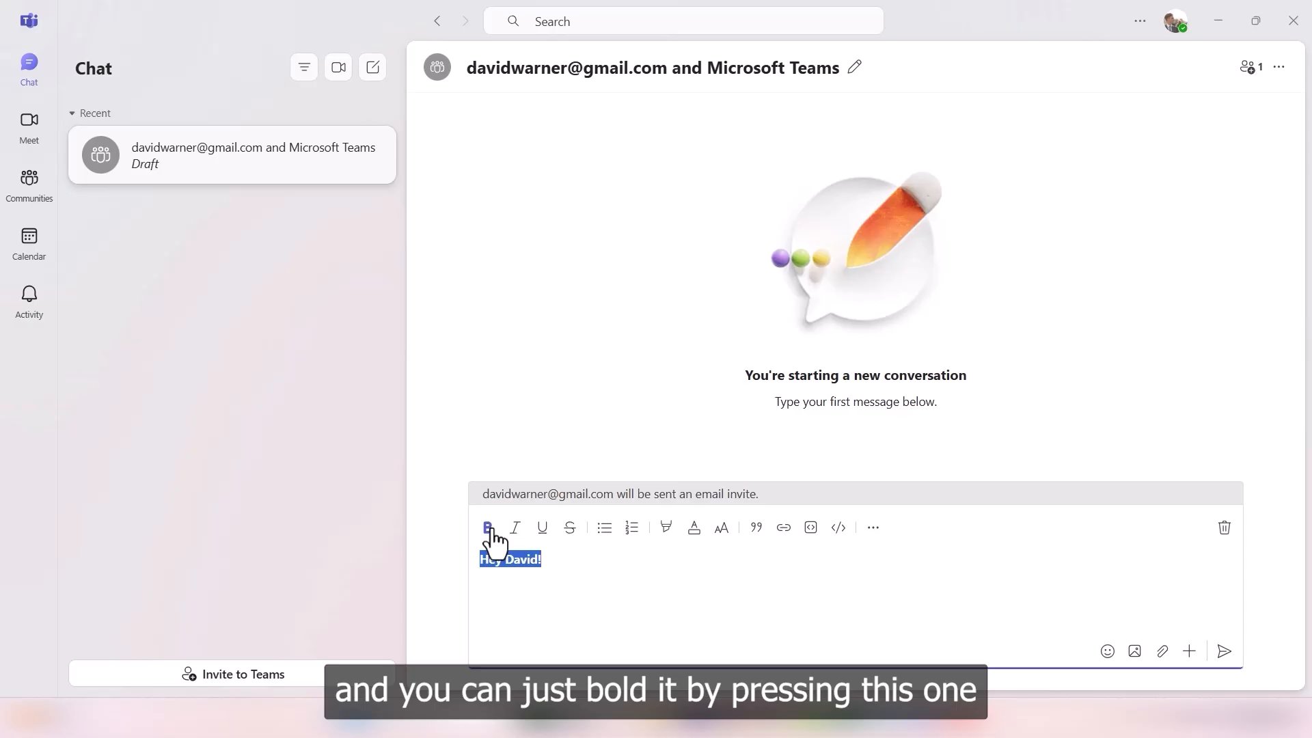
{"action": "left_click", "coordinate": [489, 529]}
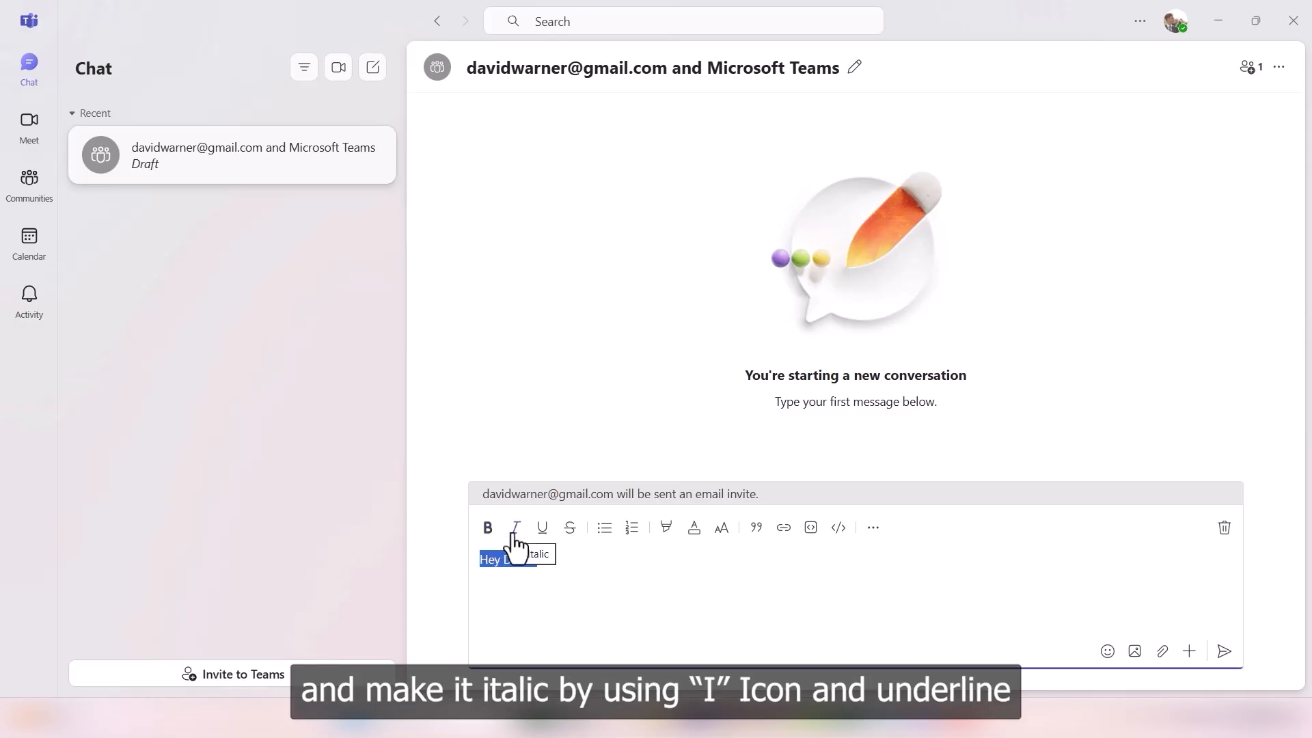
{"action": "left_click", "coordinate": [515, 546]}
{"action": "left_click", "coordinate": [542, 539]}
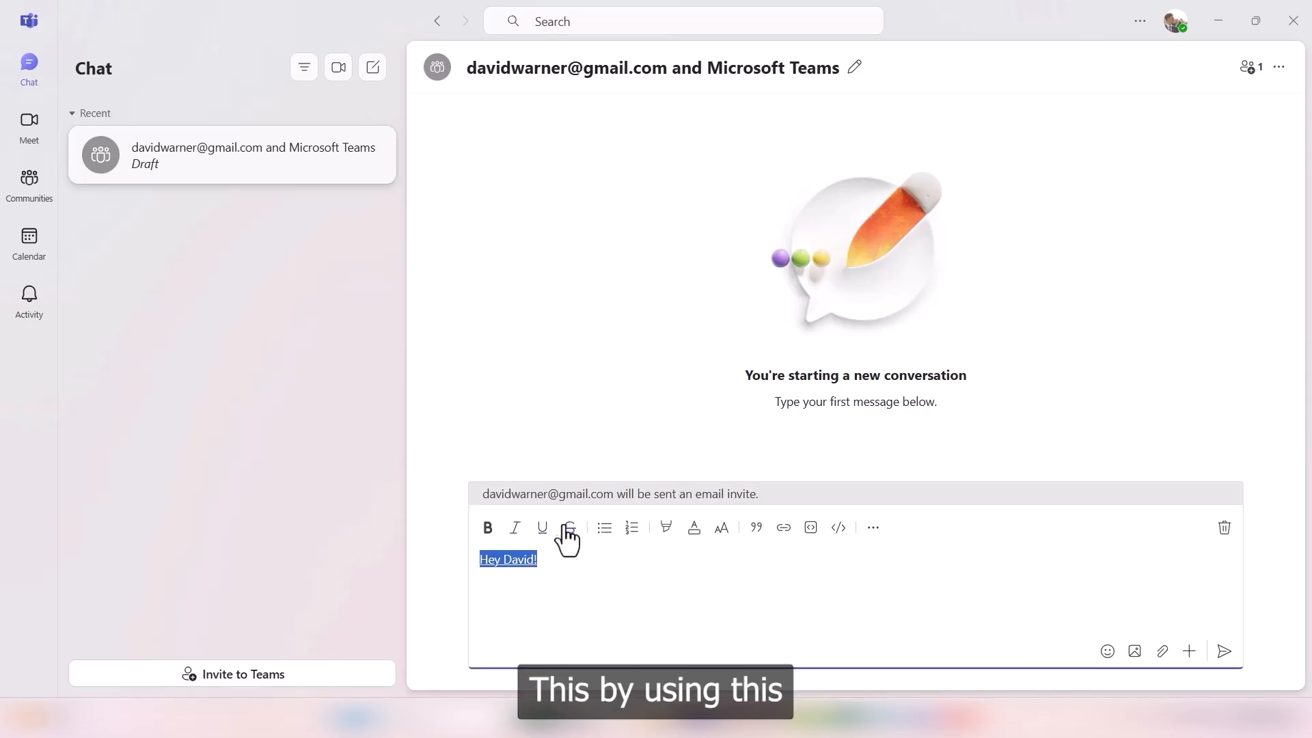
{"action": "left_click", "coordinate": [532, 556]}
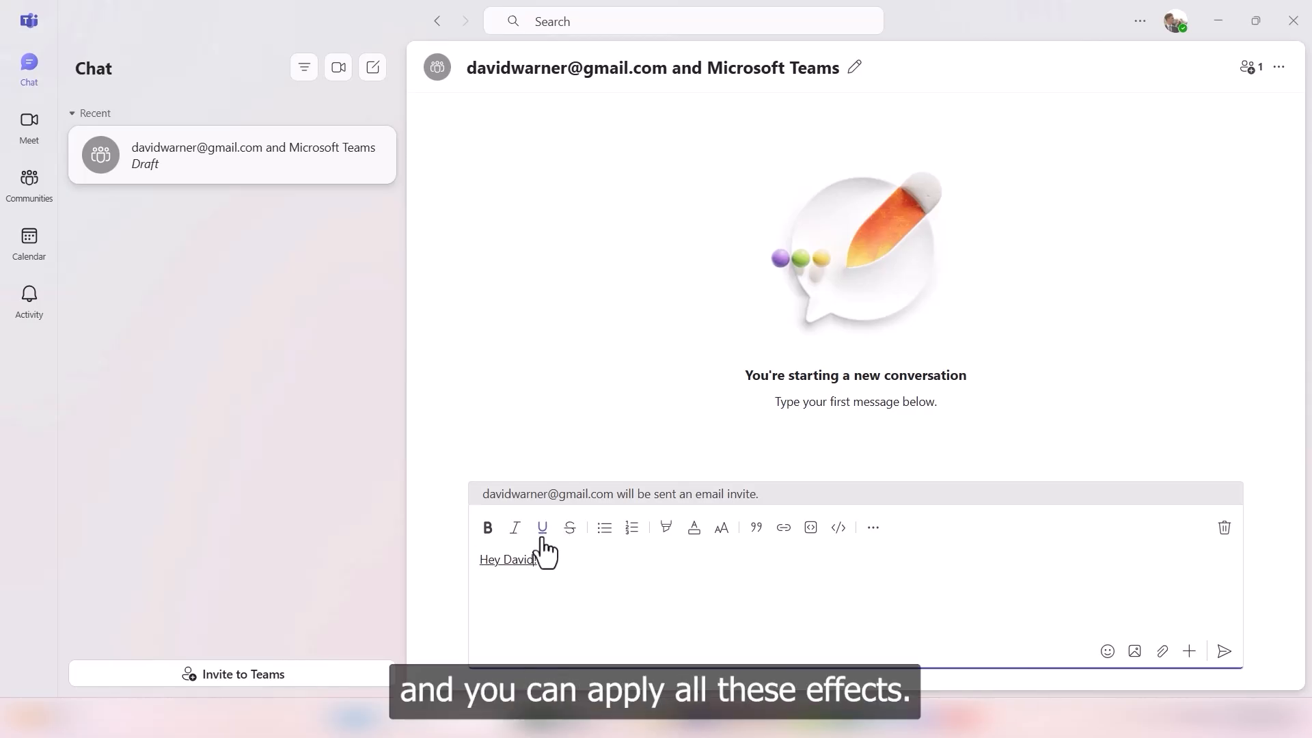
{"action": "triple_click", "coordinate": [543, 557]}
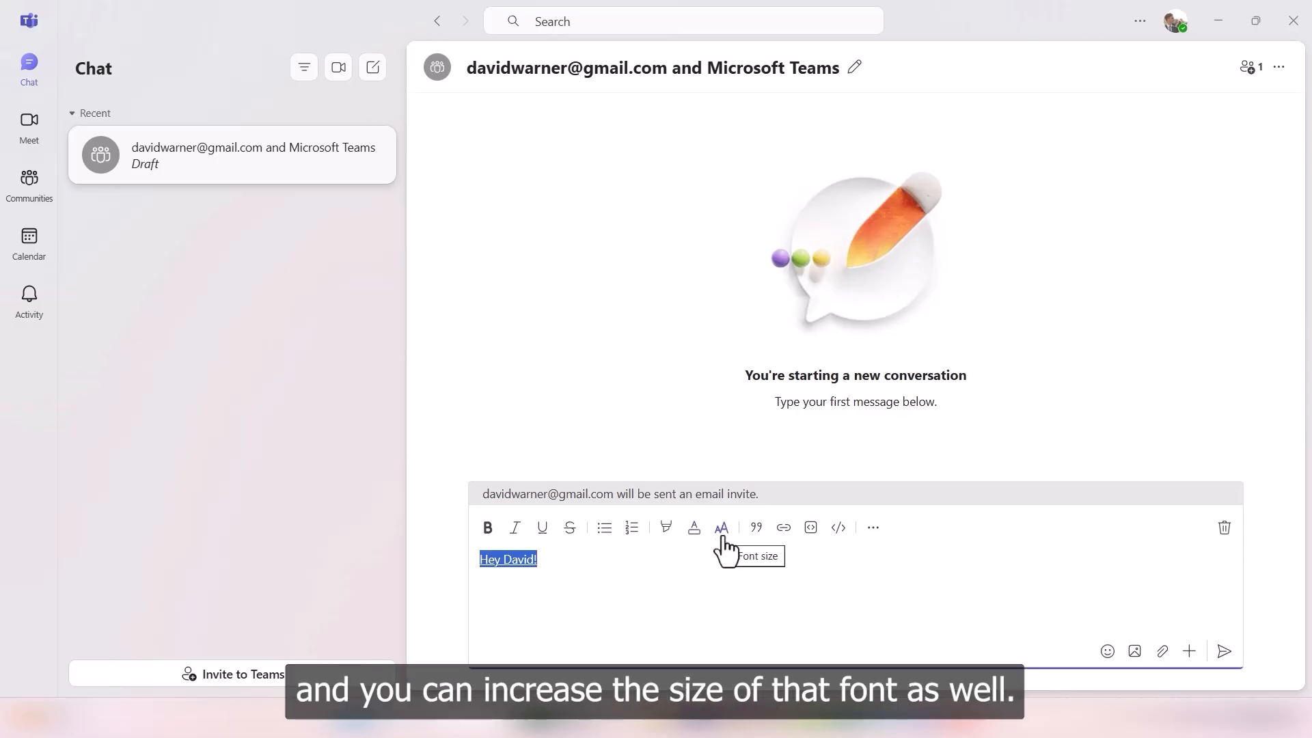
{"action": "left_click", "coordinate": [594, 570]}
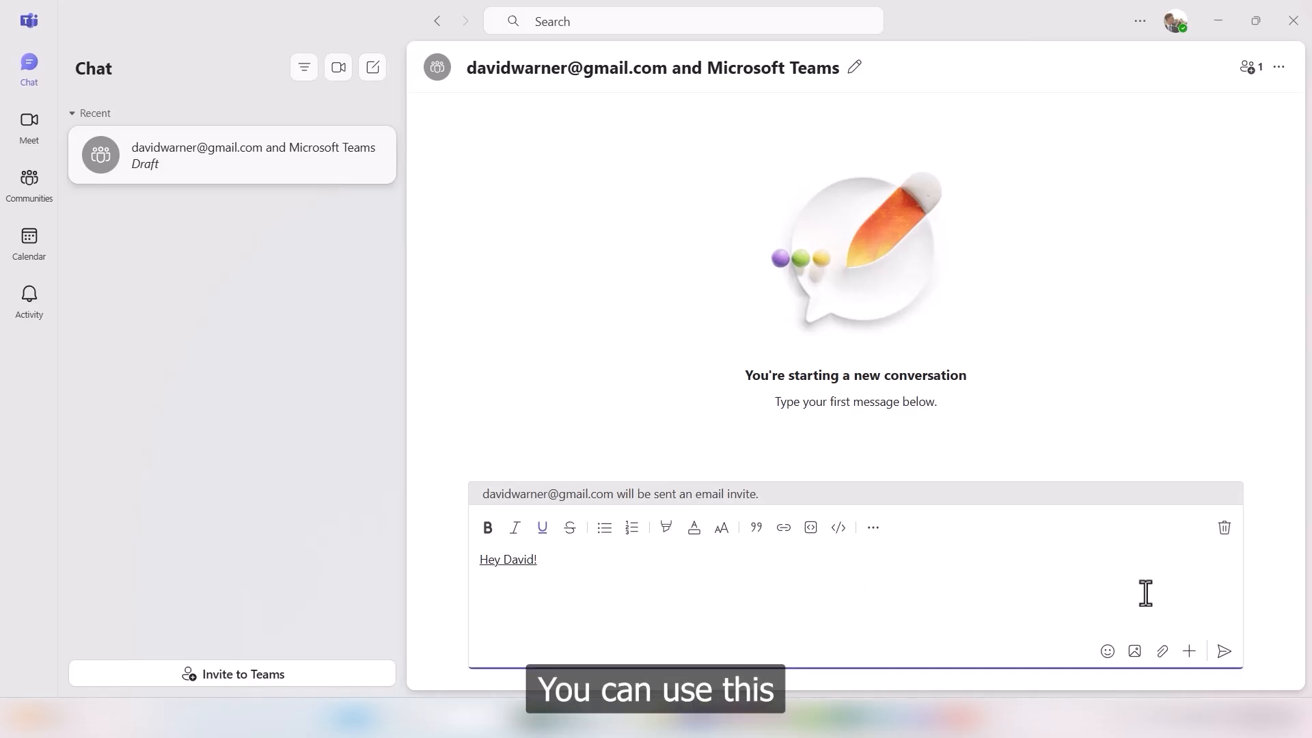
{"action": "left_click", "coordinate": [1162, 652]}
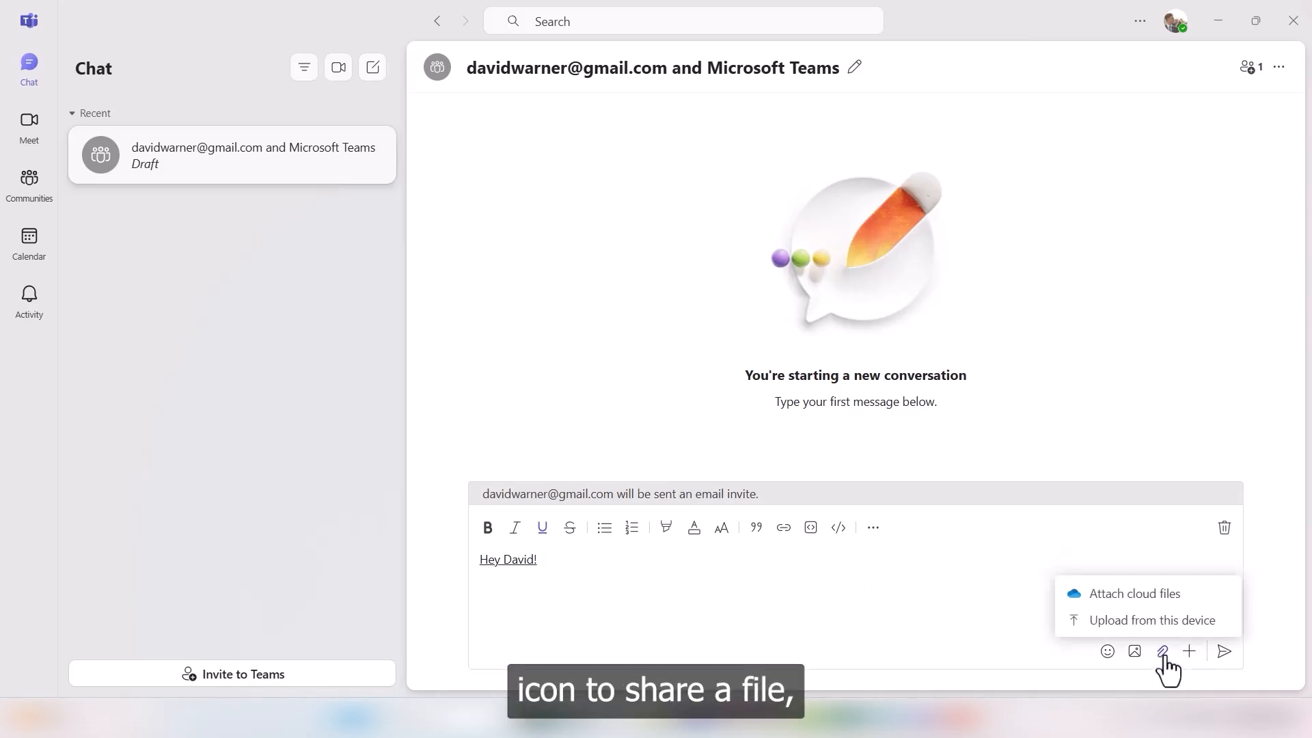
{"action": "left_click", "coordinate": [1131, 650]}
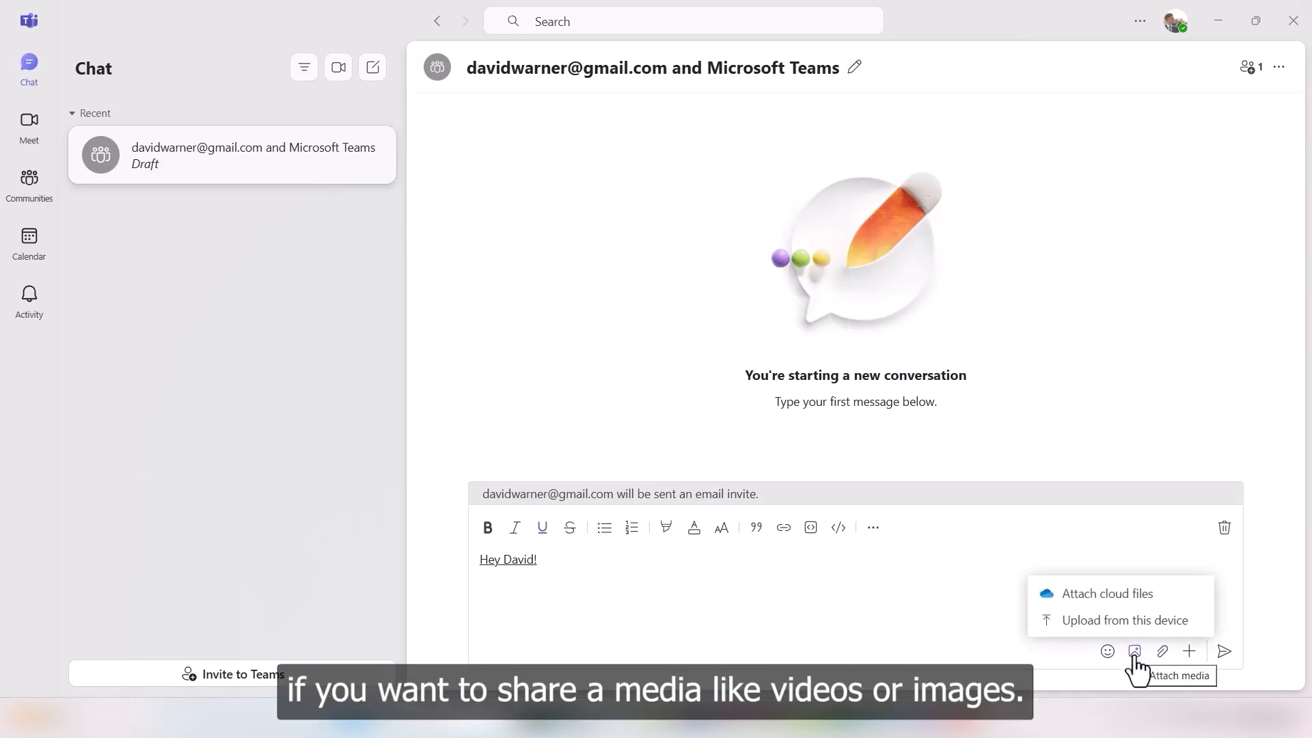
{"action": "left_click", "coordinate": [1134, 652]}
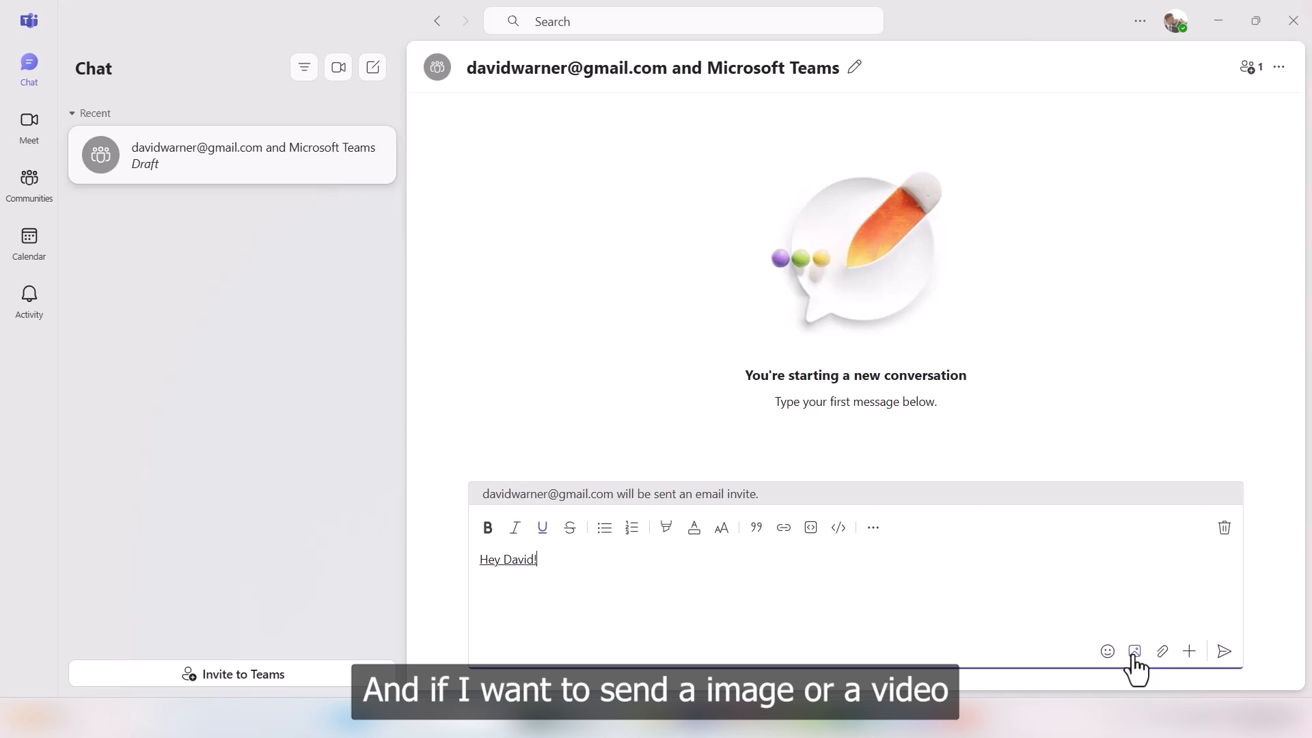
{"action": "left_click", "coordinate": [1134, 652]}
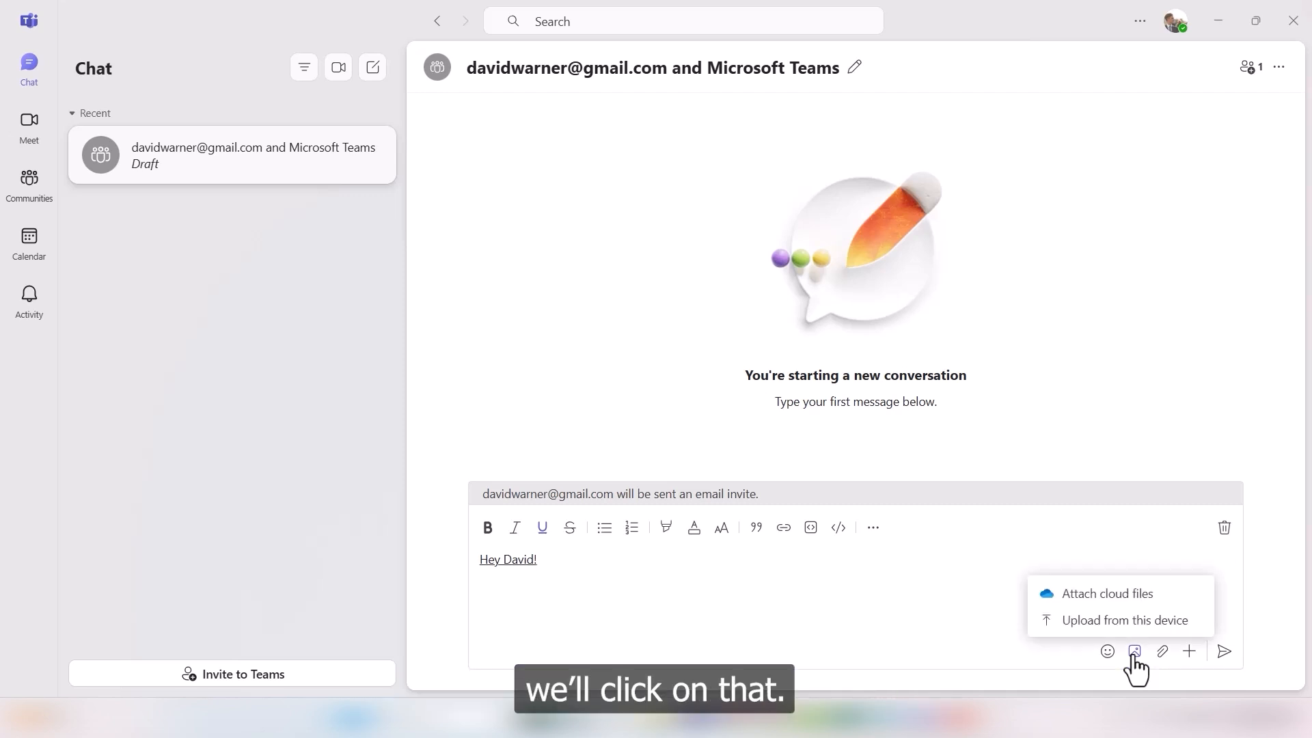
{"action": "left_click", "coordinate": [1151, 626]}
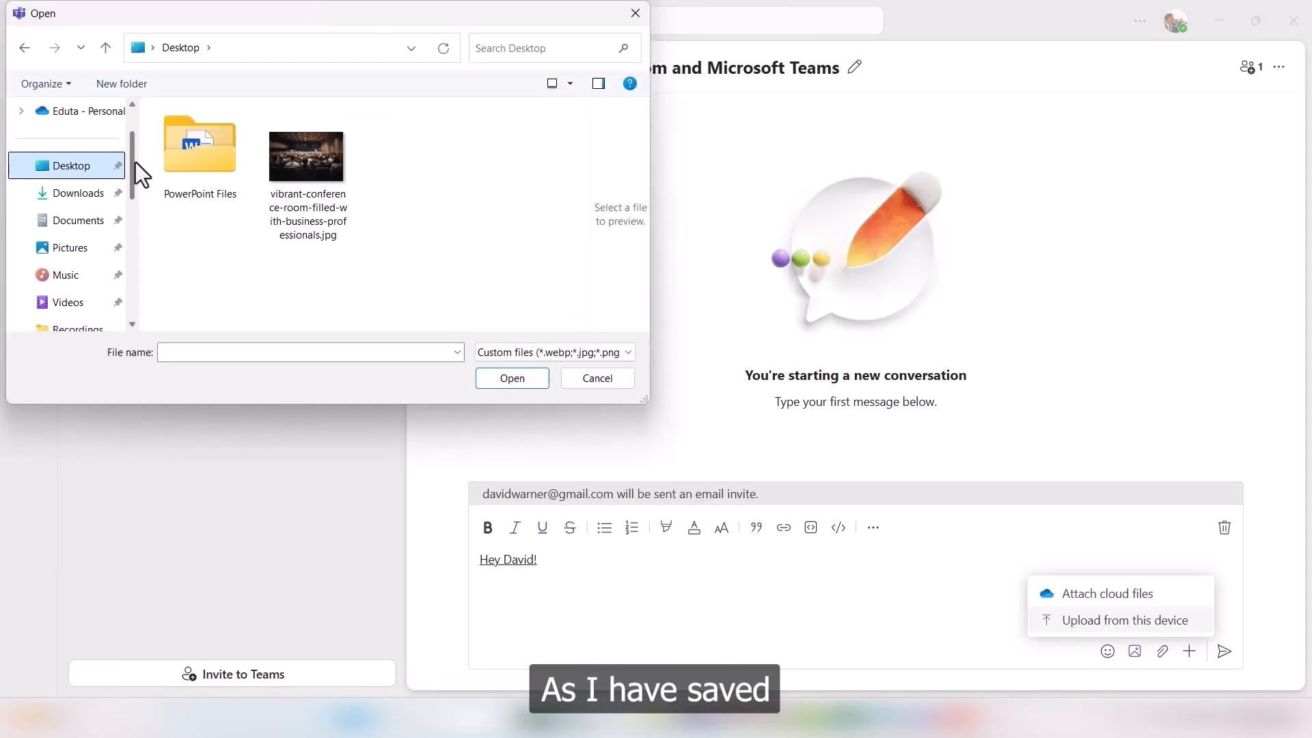
{"action": "left_click", "coordinate": [314, 175]}
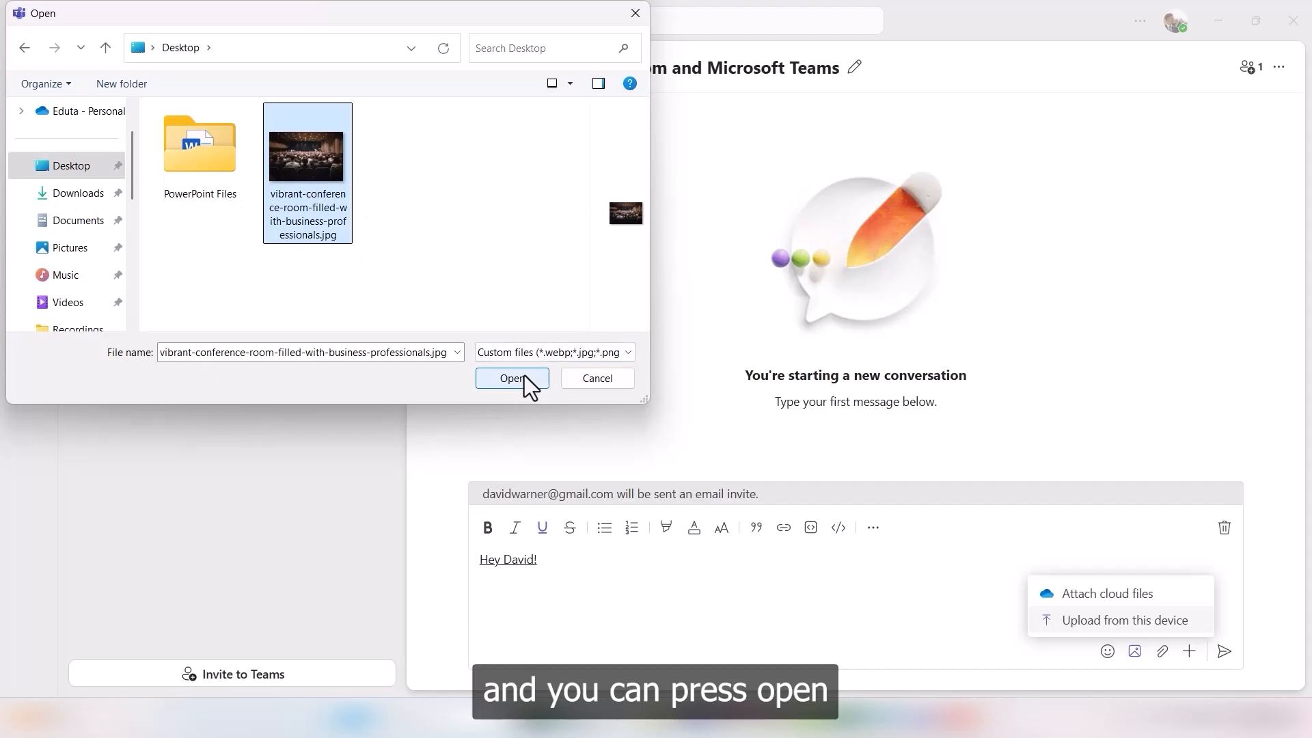
{"action": "left_click", "coordinate": [593, 379]}
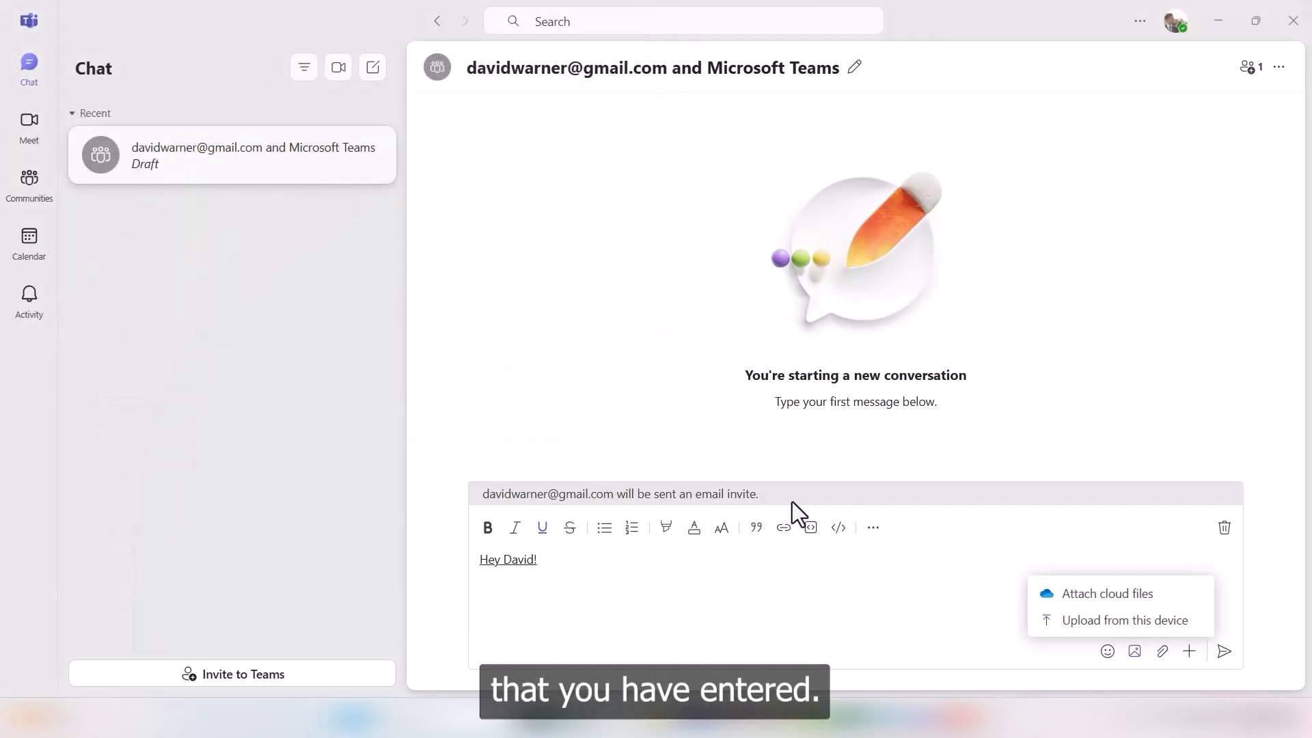
{"action": "left_click", "coordinate": [742, 562]}
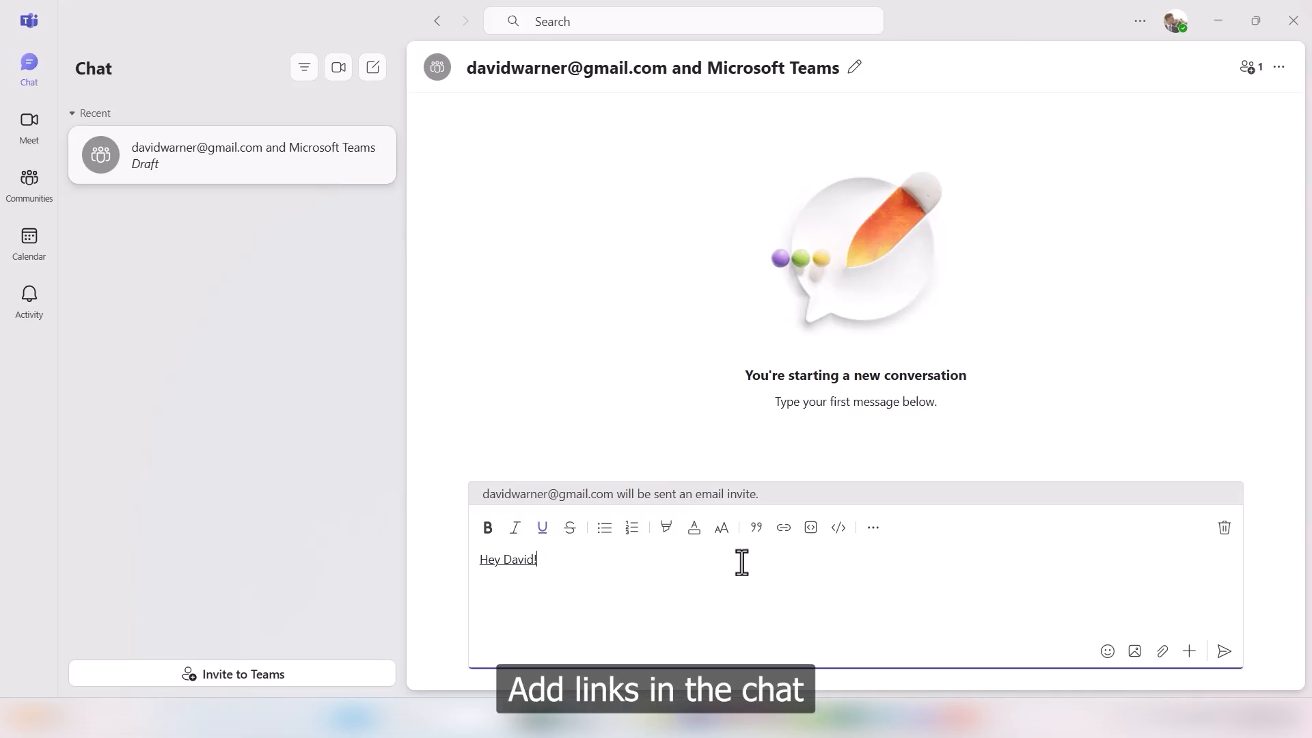
{"action": "left_click", "coordinate": [783, 528]}
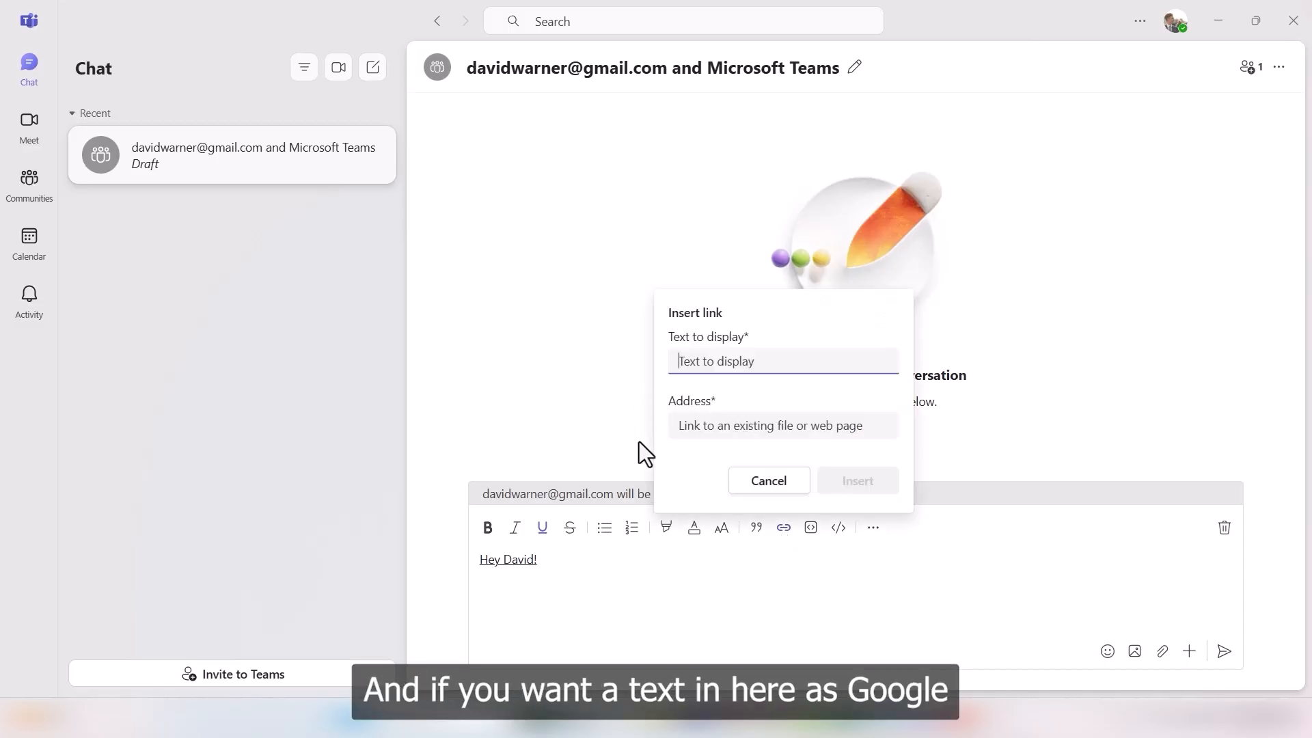
{"action": "type", "text": "Google"}
{"action": "left_click", "coordinate": [724, 430]}
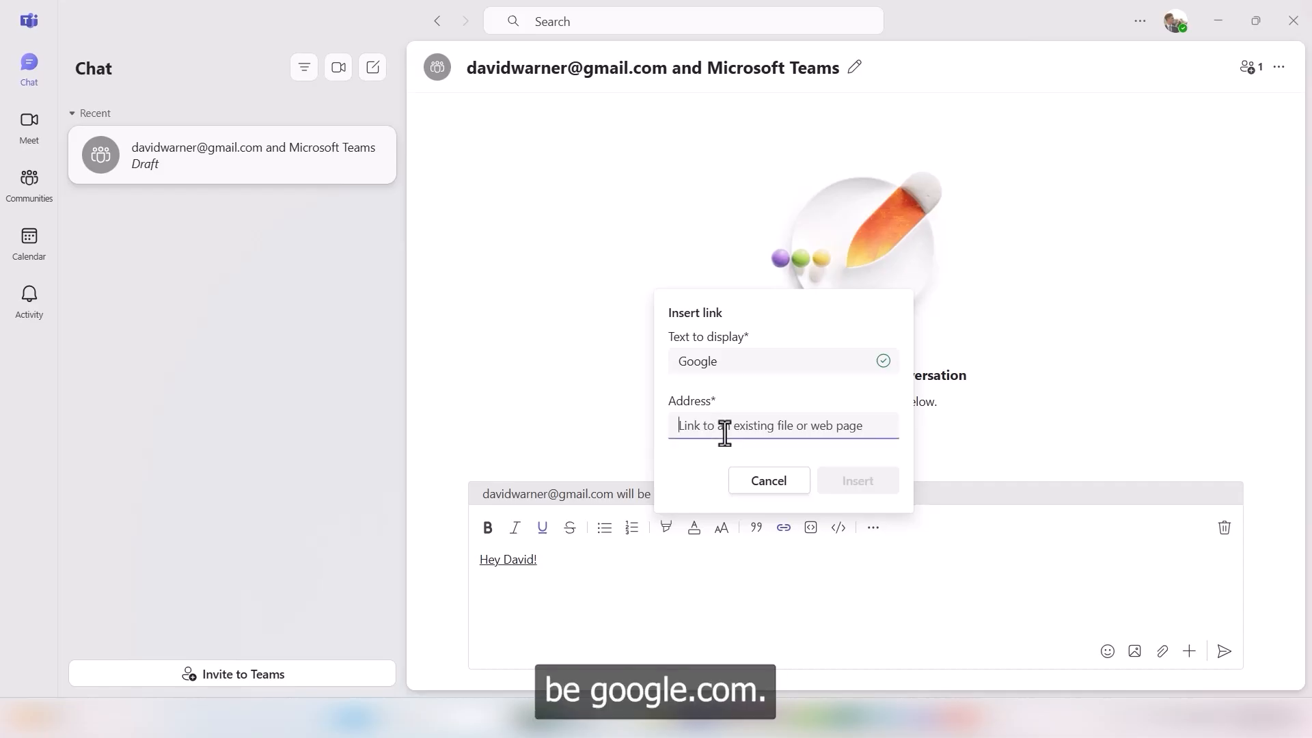
{"action": "type", "text": "google.com"}
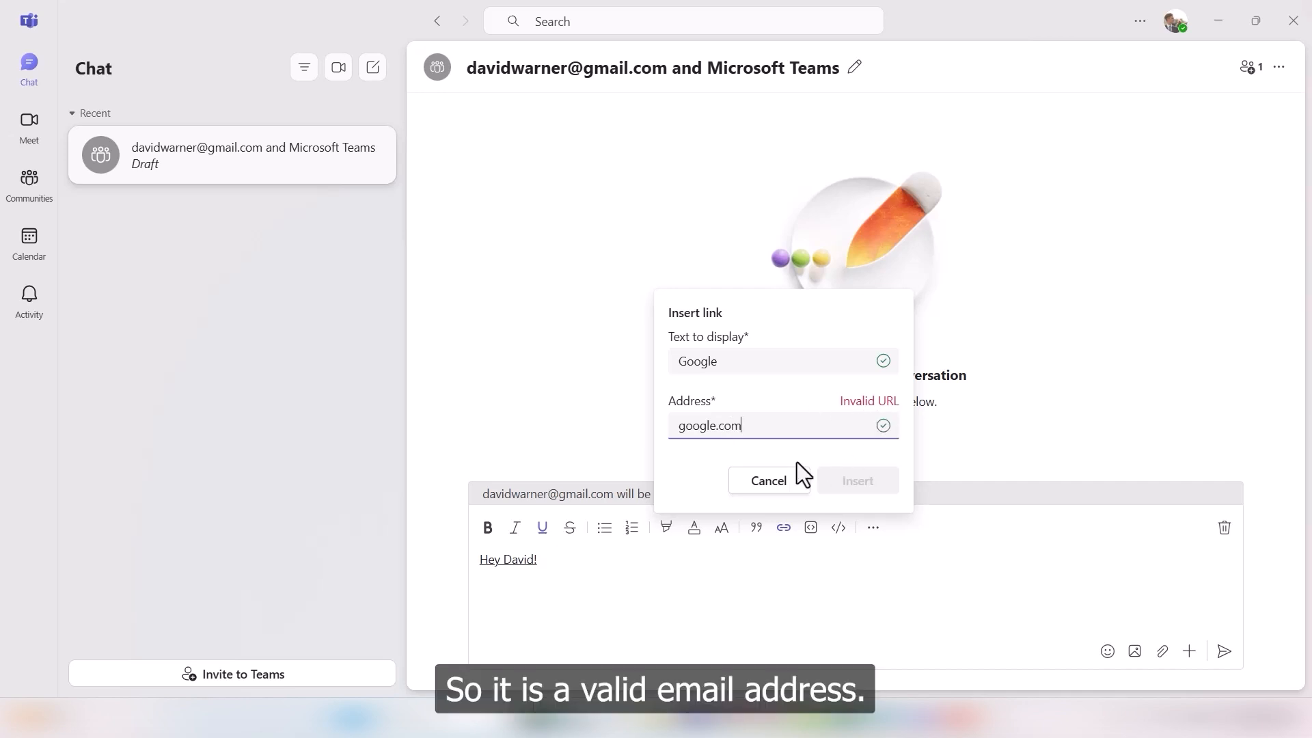
{"action": "left_click", "coordinate": [679, 426]}
{"action": "type", "text": "www."}
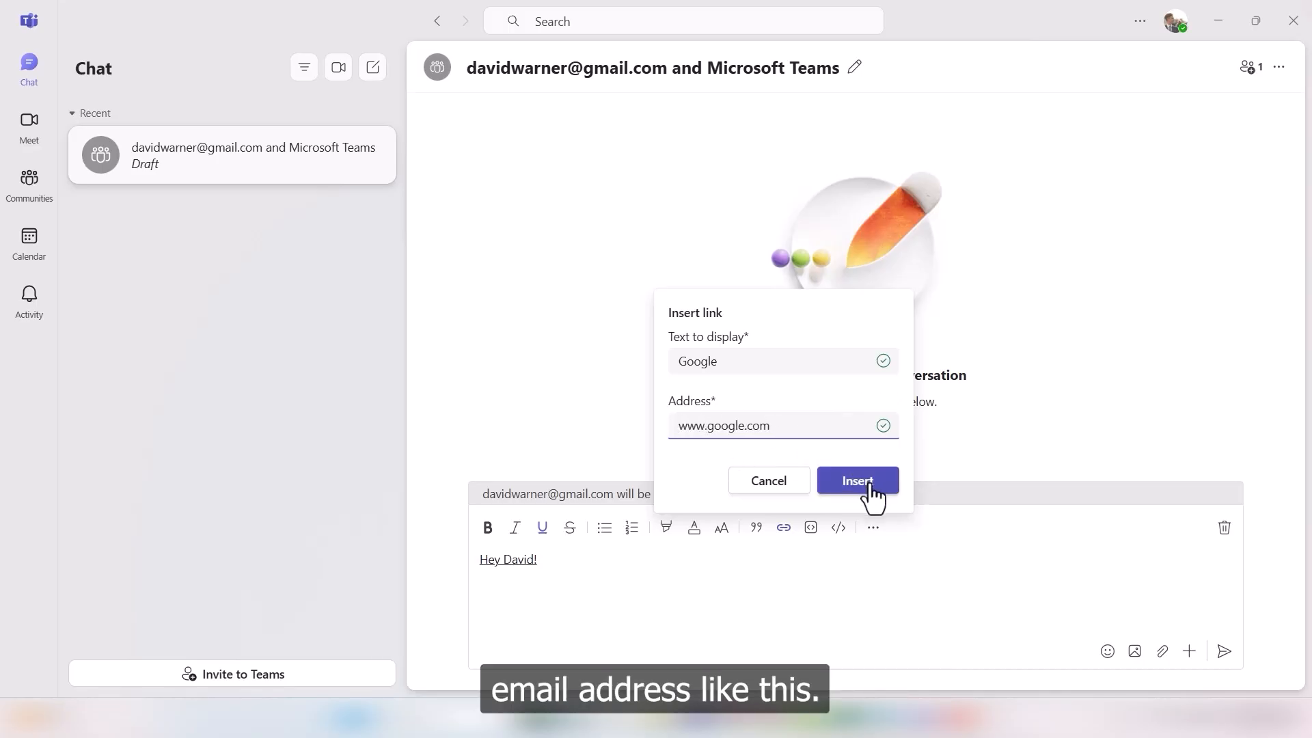
{"action": "left_click", "coordinate": [858, 481]}
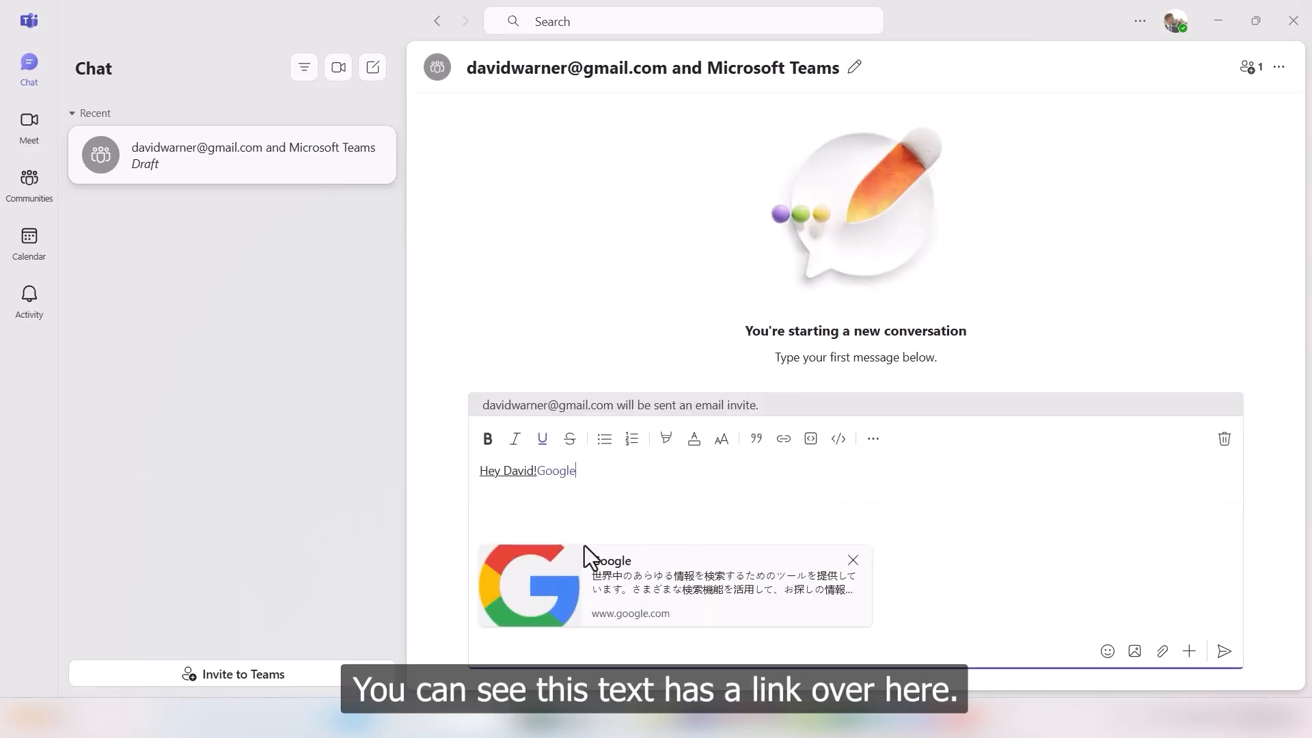
{"action": "left_click", "coordinate": [852, 561]}
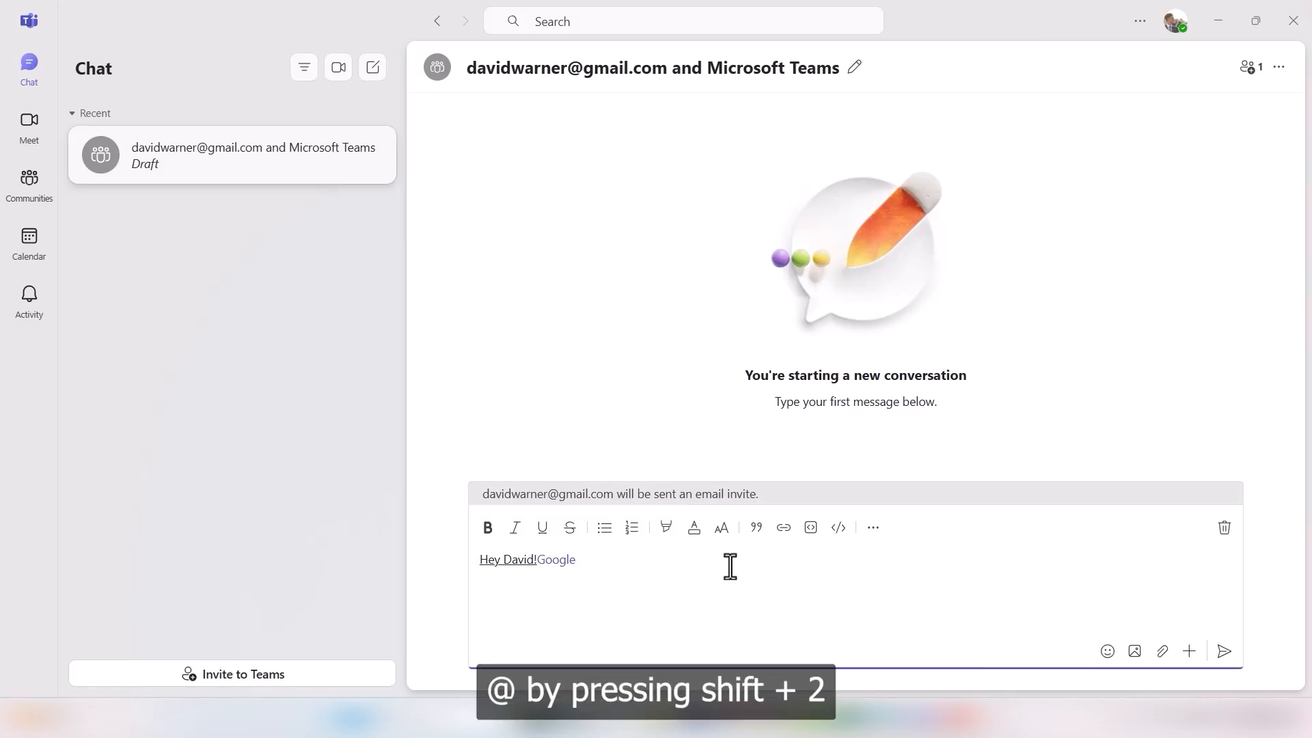
{"action": "type", "text": "@"}
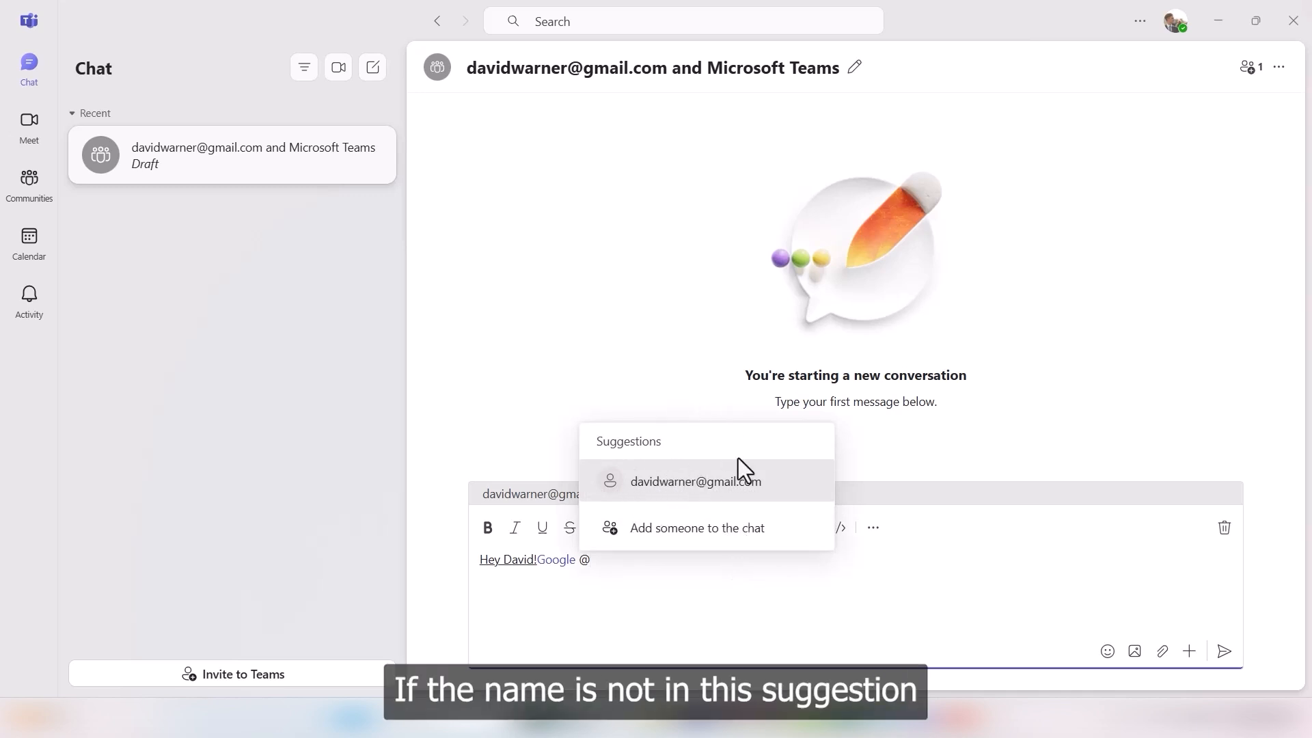
{"action": "left_click", "coordinate": [695, 484]}
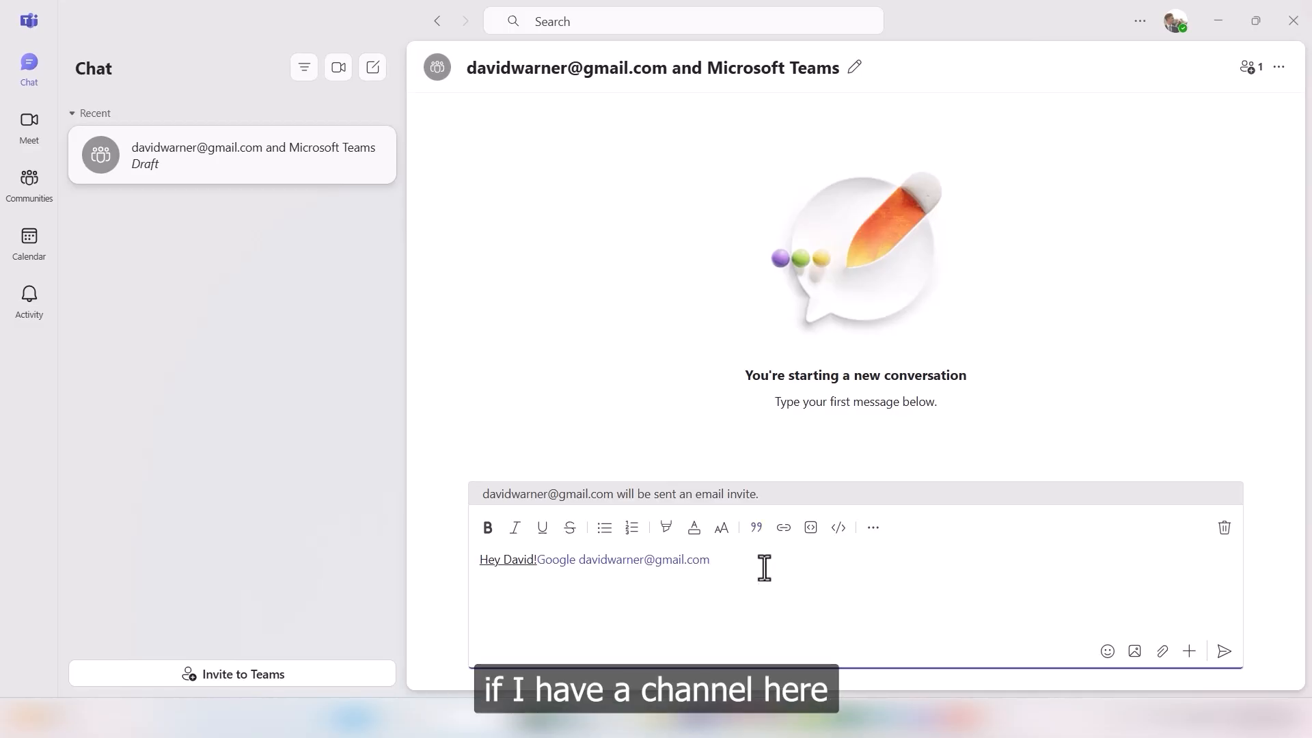
{"action": "type", "text": "@"}
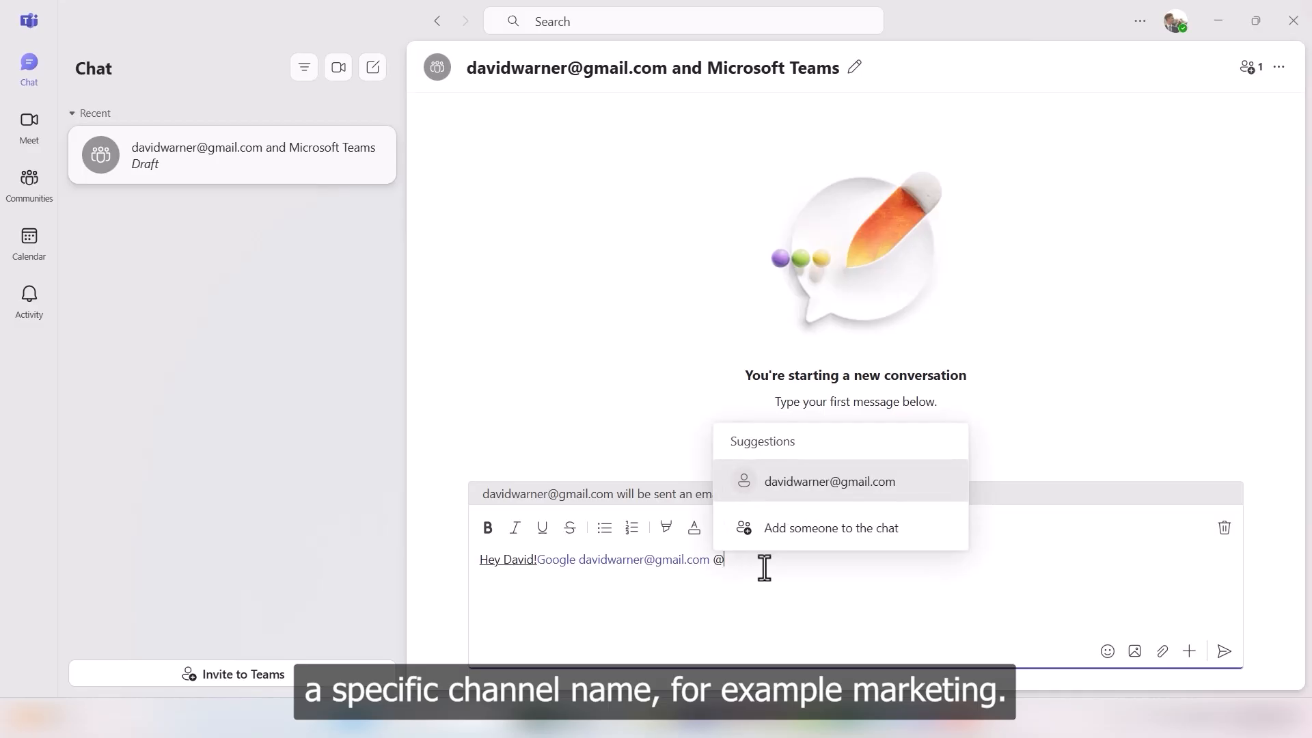
{"action": "type", "text": "Marketing @all"}
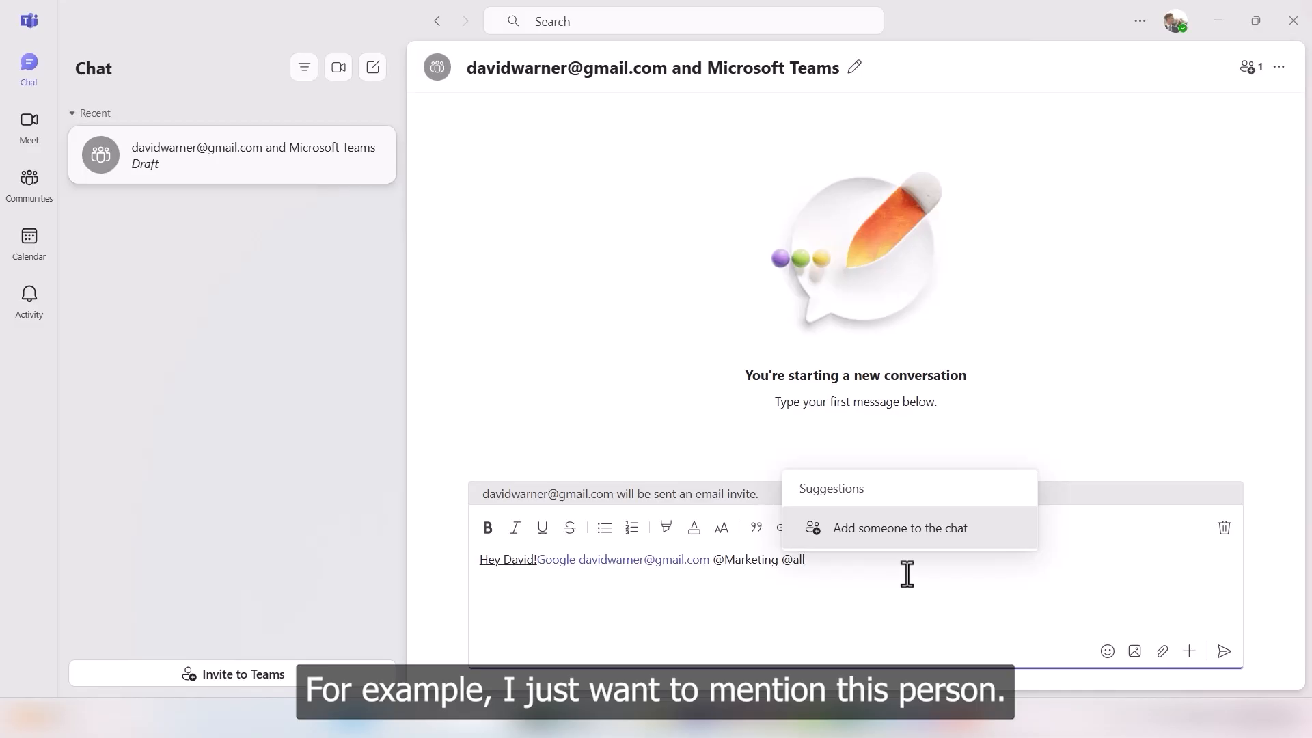
Step: Replace the draft with a greeting to the contact, then 'Hope you are doing well, as we have not heard anything from you in a while!'
{"action": "key", "text": "ctrl+a"}
{"action": "type", "text": "Hey"}
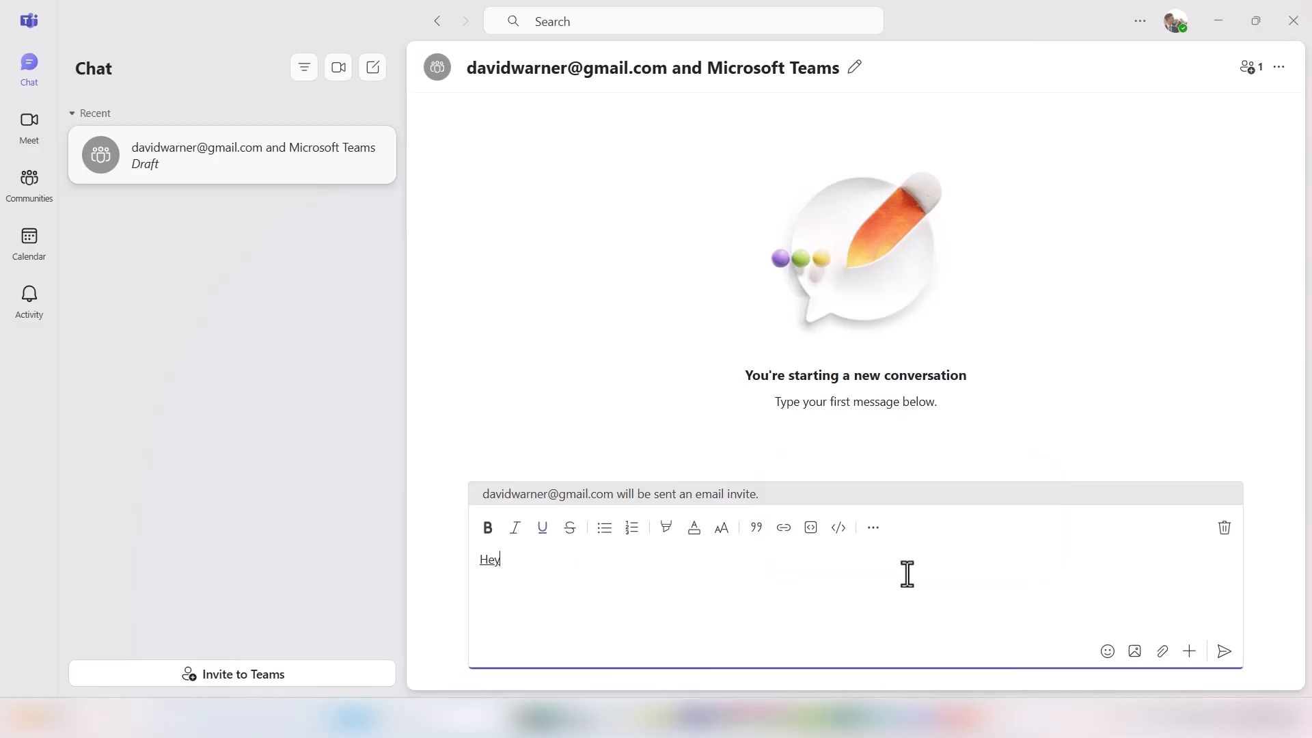
{"action": "type", "text": " David!"}
{"action": "key", "text": "Return"}
{"action": "type", "text": "Hope you are doing well"}
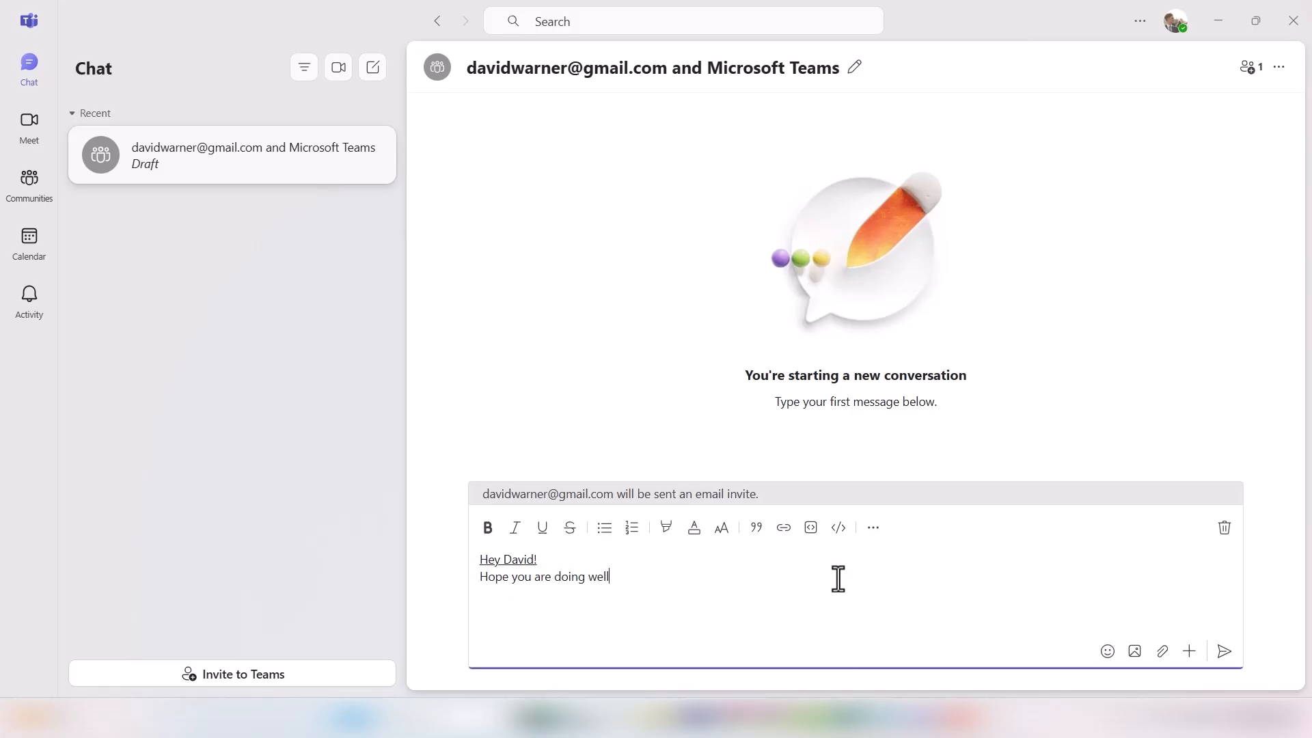
{"action": "type", "text": ", as we have not"}
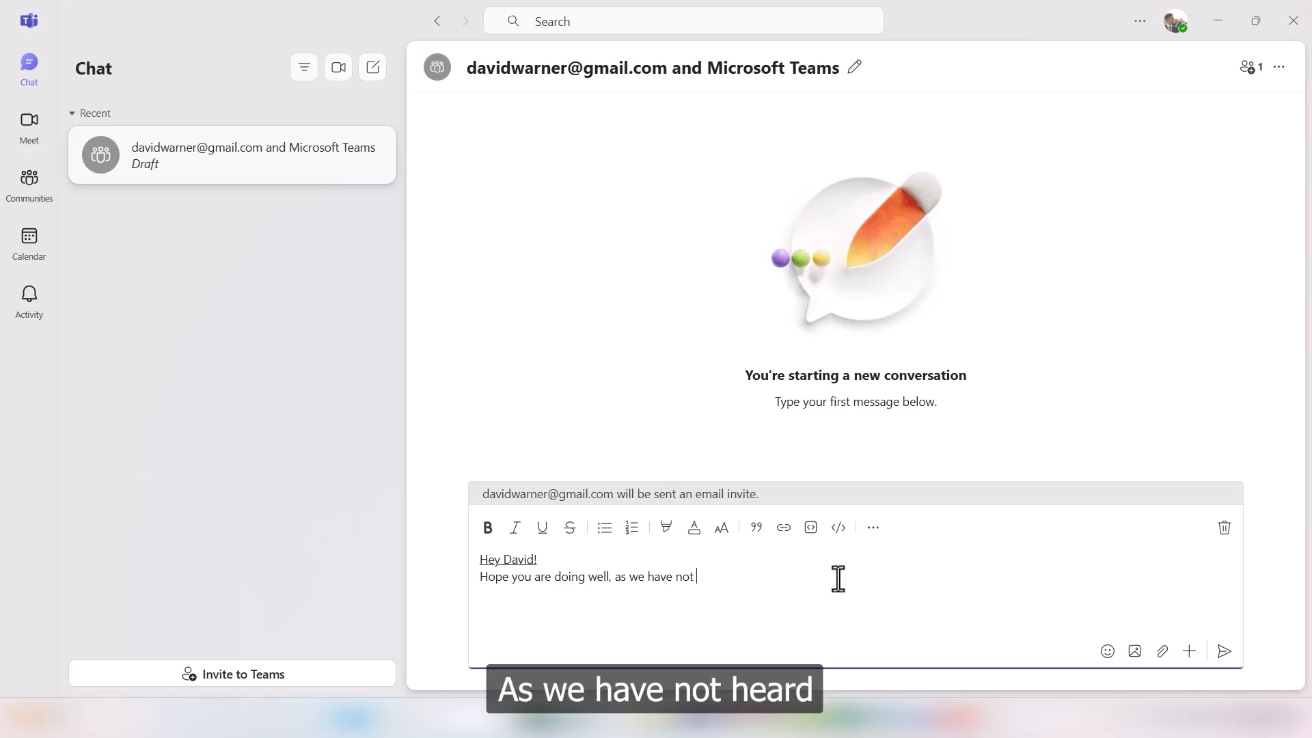
{"action": "type", "text": " heard a"}
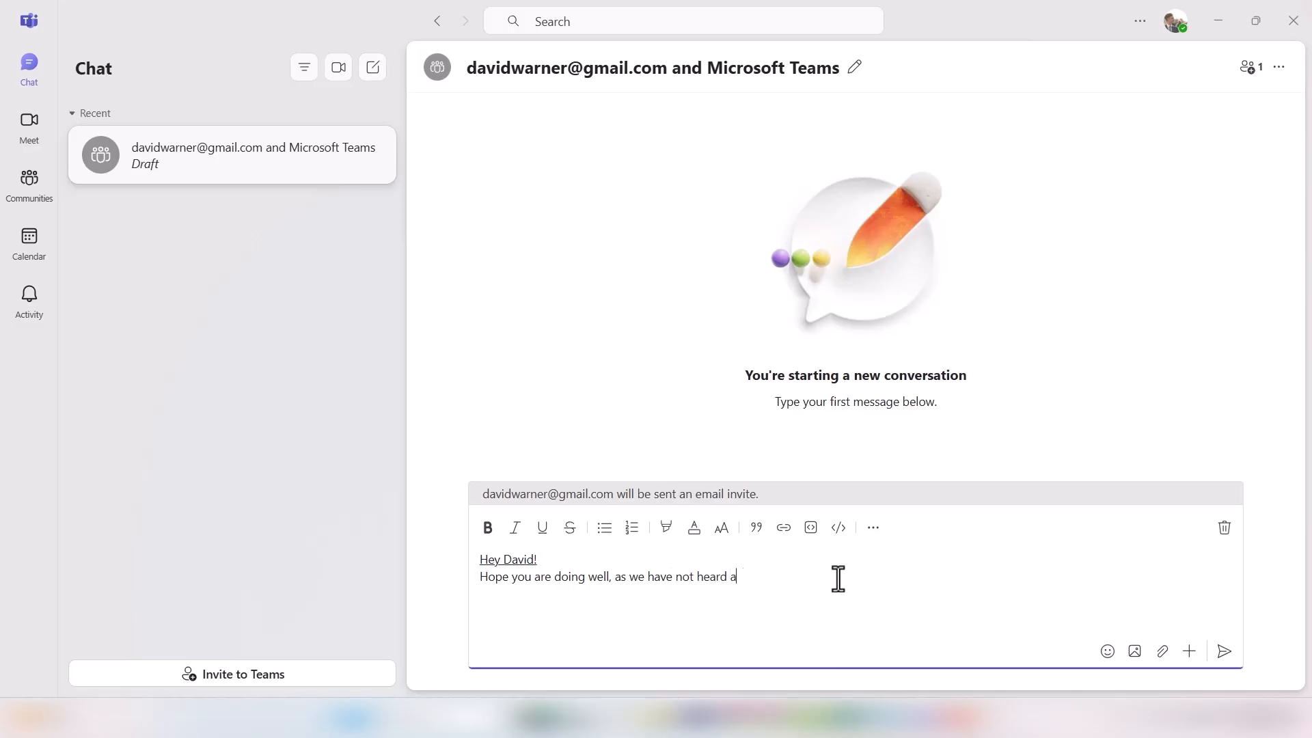
{"action": "type", "text": "nything fro"}
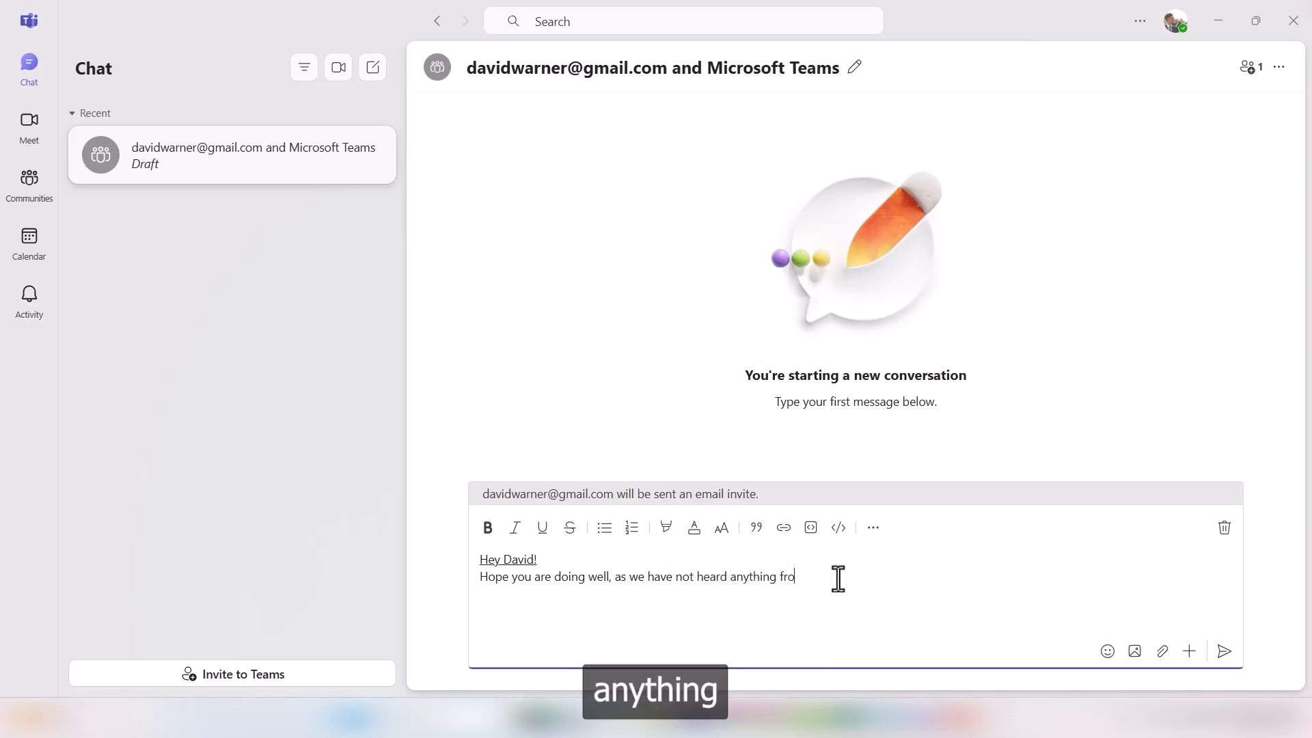
{"action": "type", "text": "m you in a"}
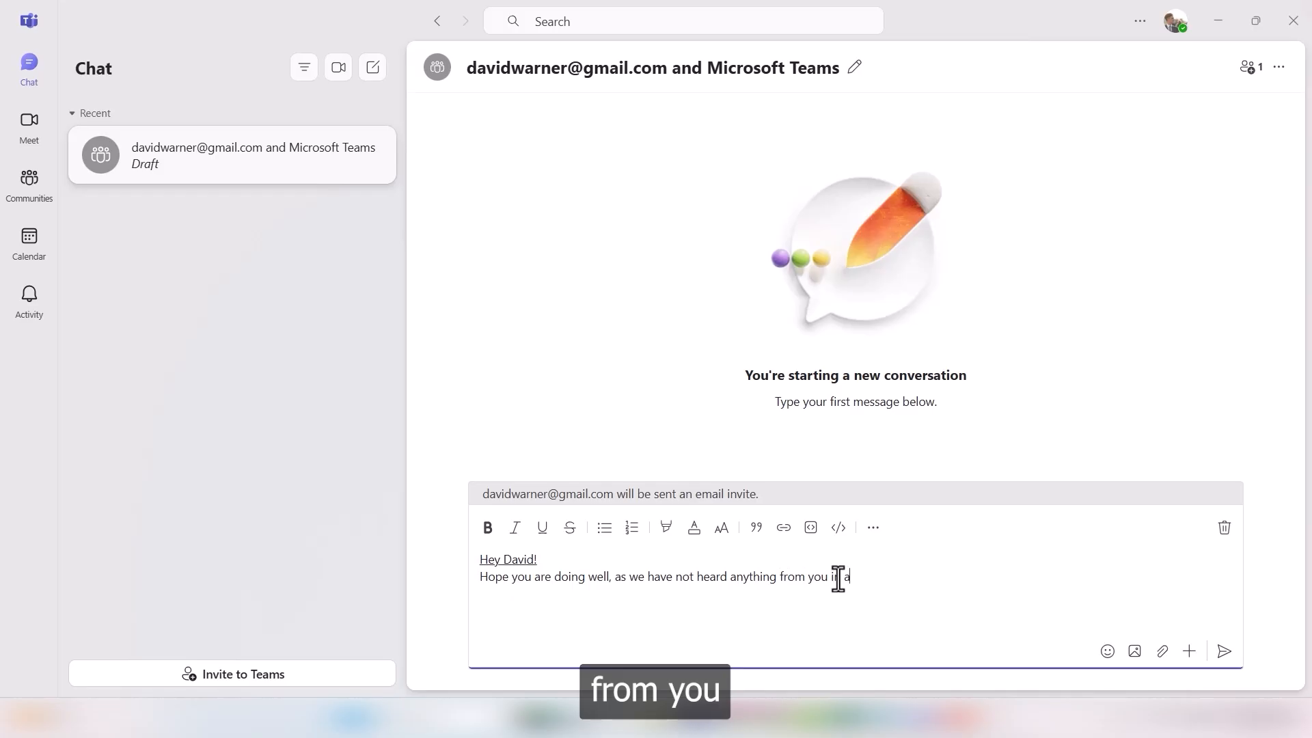
{"action": "type", "text": " while!"}
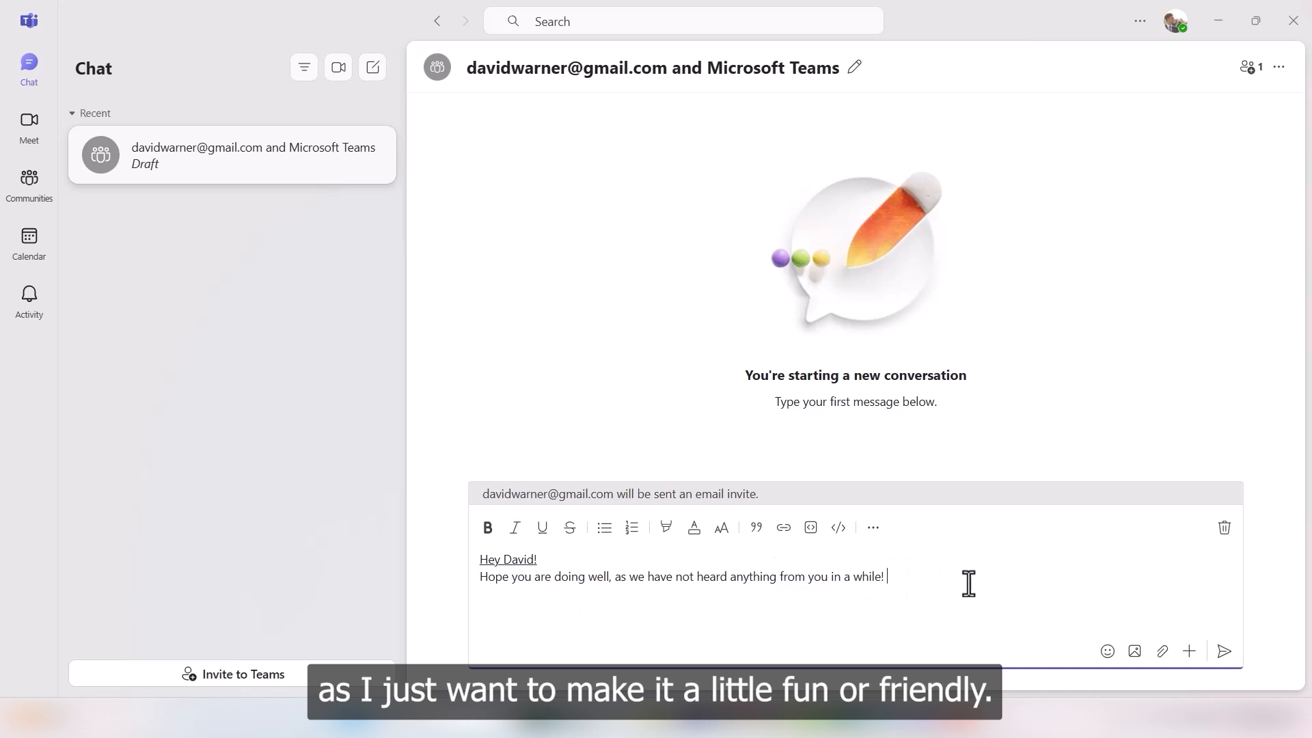
Step: Insert a monocle-face emoji after 'in a while!' from the emoji picker
{"action": "left_click", "coordinate": [1107, 651]}
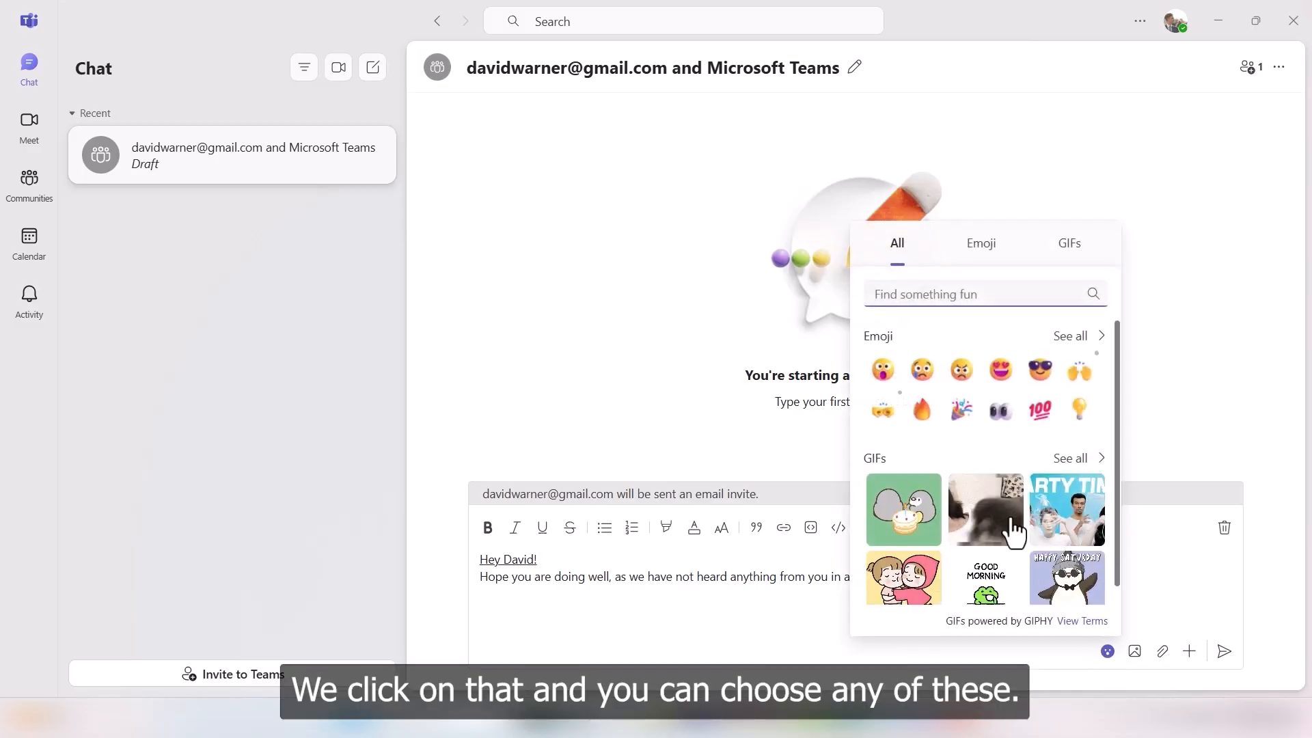
{"action": "left_click", "coordinate": [983, 255]}
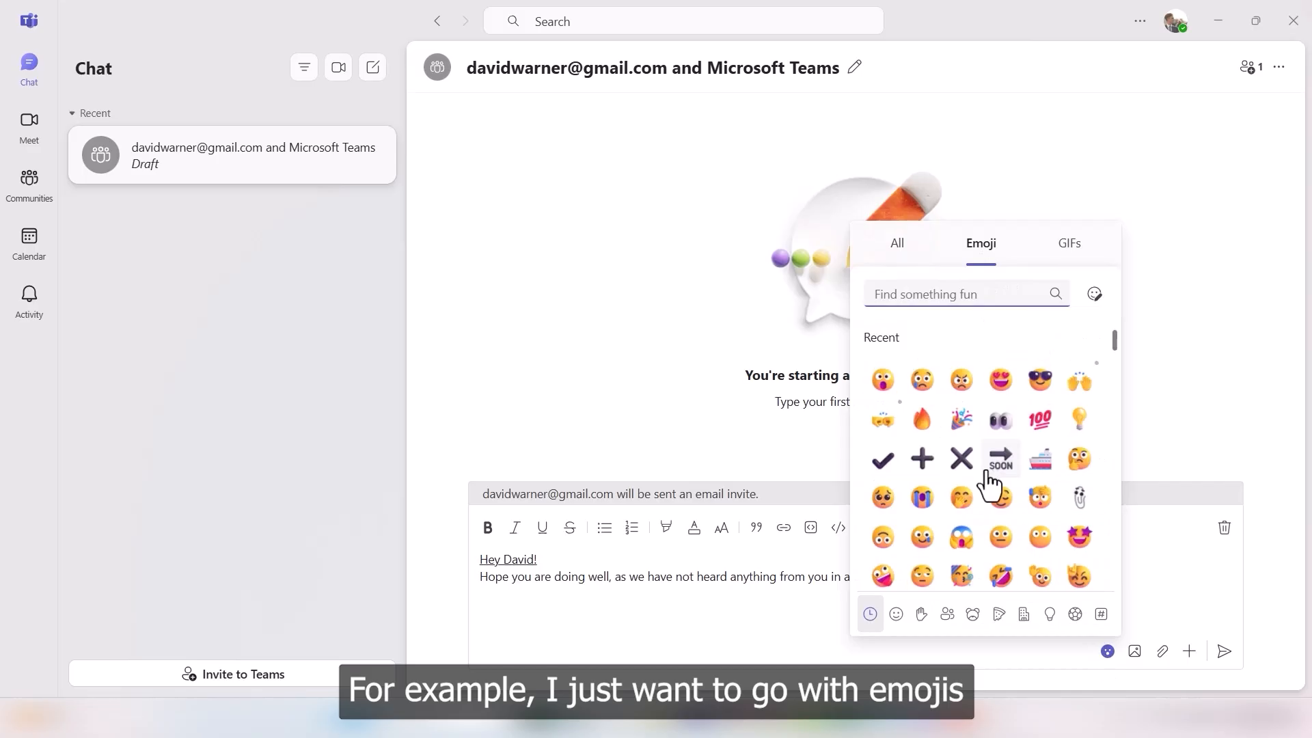
{"action": "scroll", "coordinate": [997, 478], "scroll_direction": "down", "scroll_amount": 2}
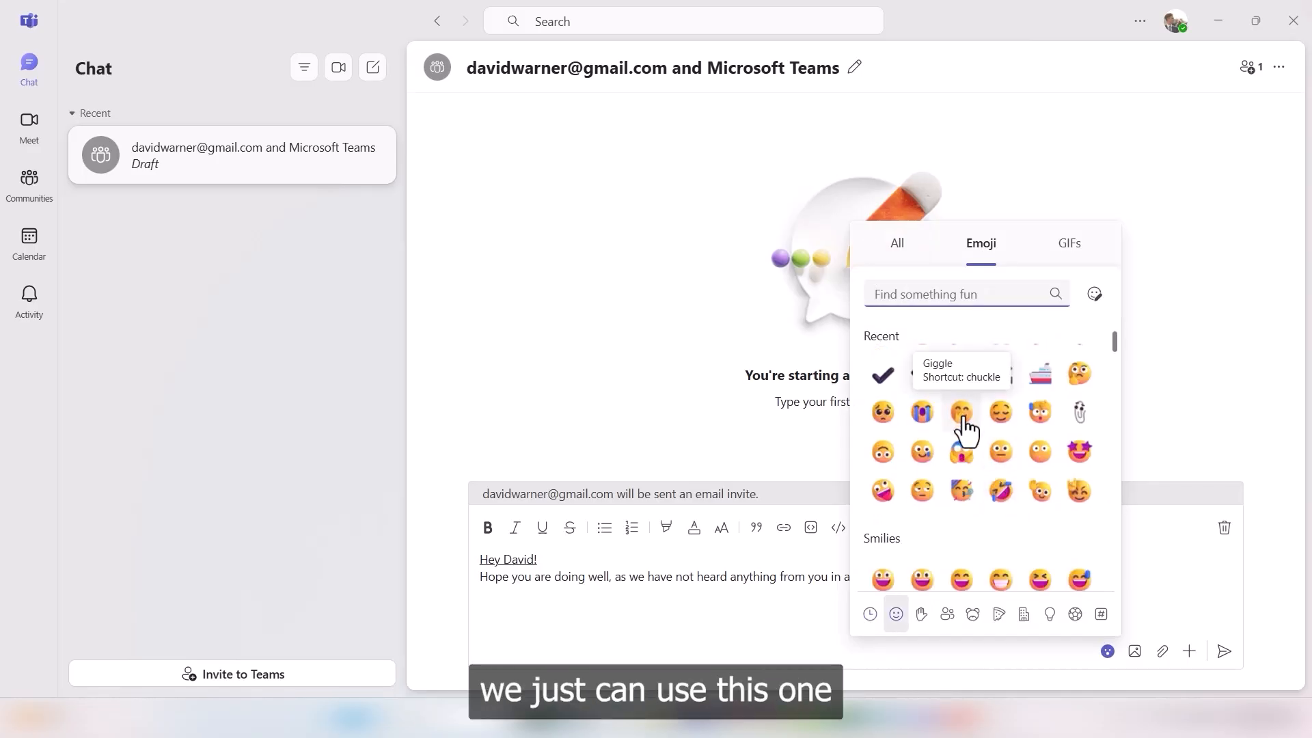
{"action": "scroll", "coordinate": [965, 430], "scroll_direction": "down", "scroll_amount": 3}
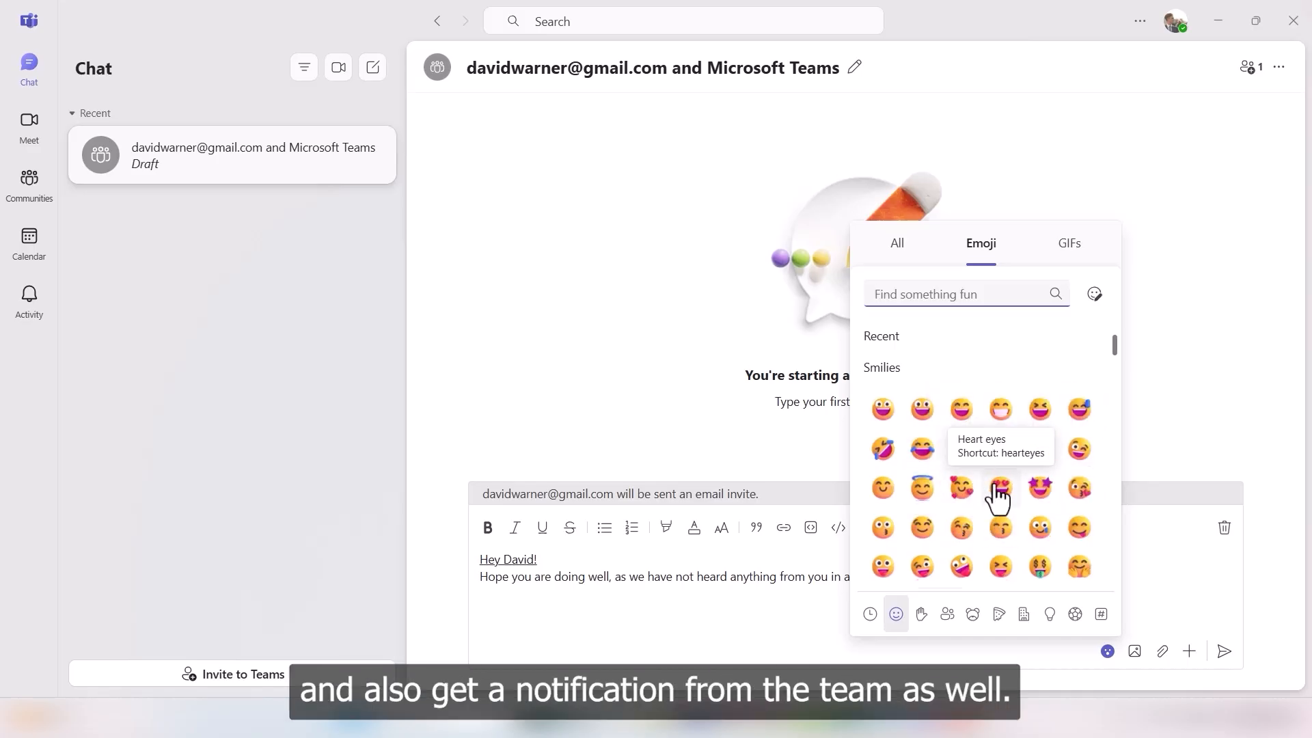
{"action": "scroll", "coordinate": [996, 502], "scroll_direction": "up", "scroll_amount": 3}
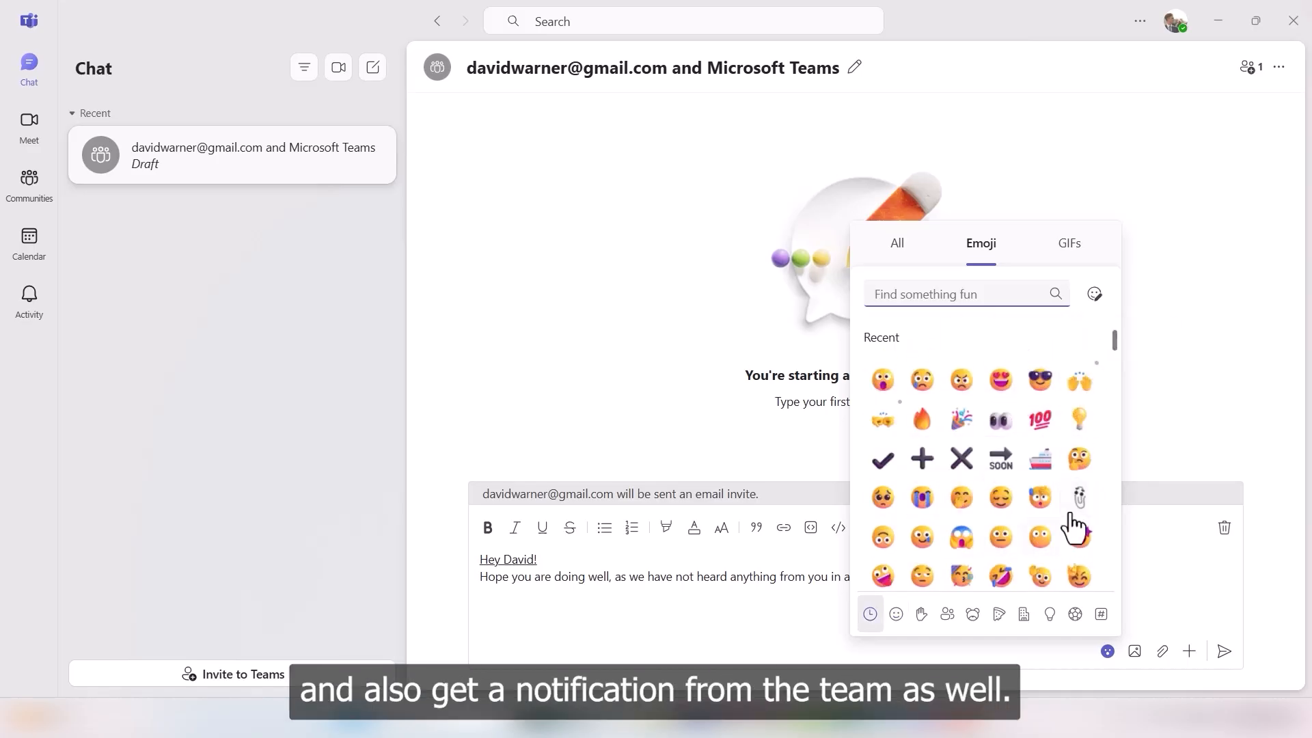
{"action": "left_click", "coordinate": [1078, 460]}
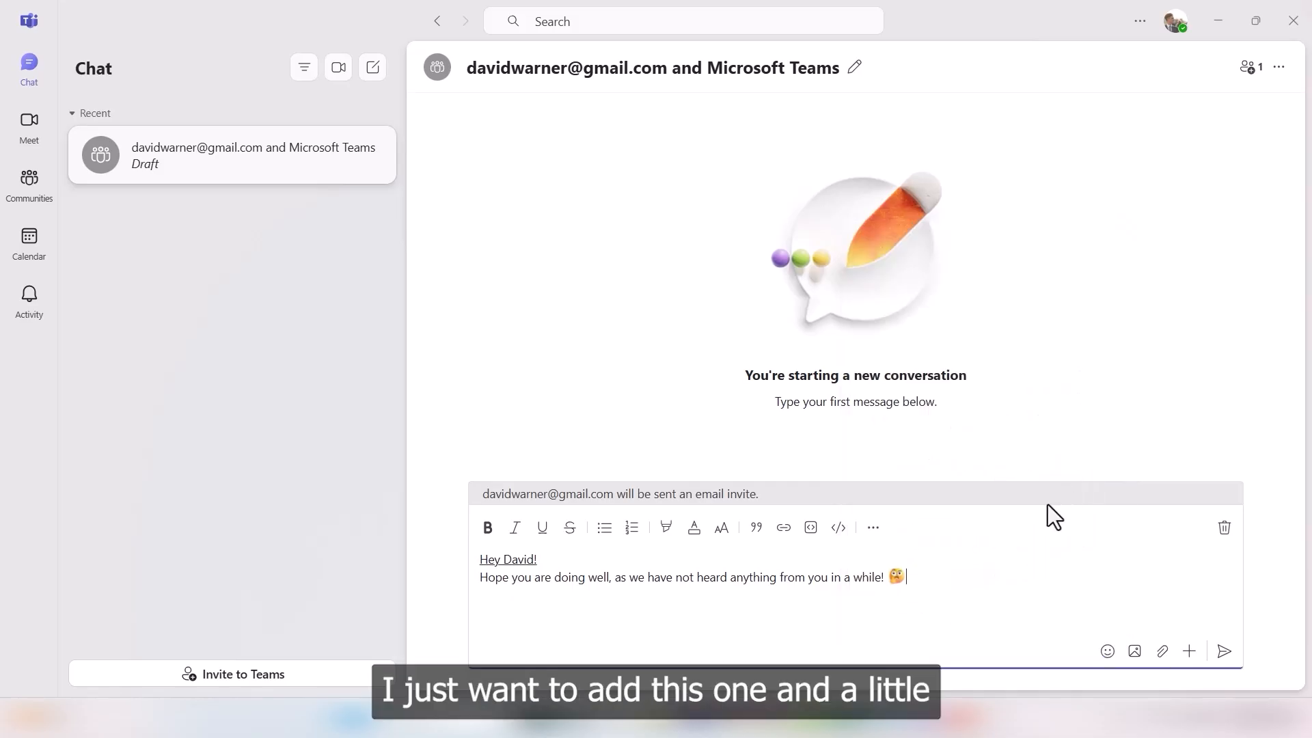
Step: Add a cowboy emoji after the monocle face
{"action": "left_click", "coordinate": [1107, 653]}
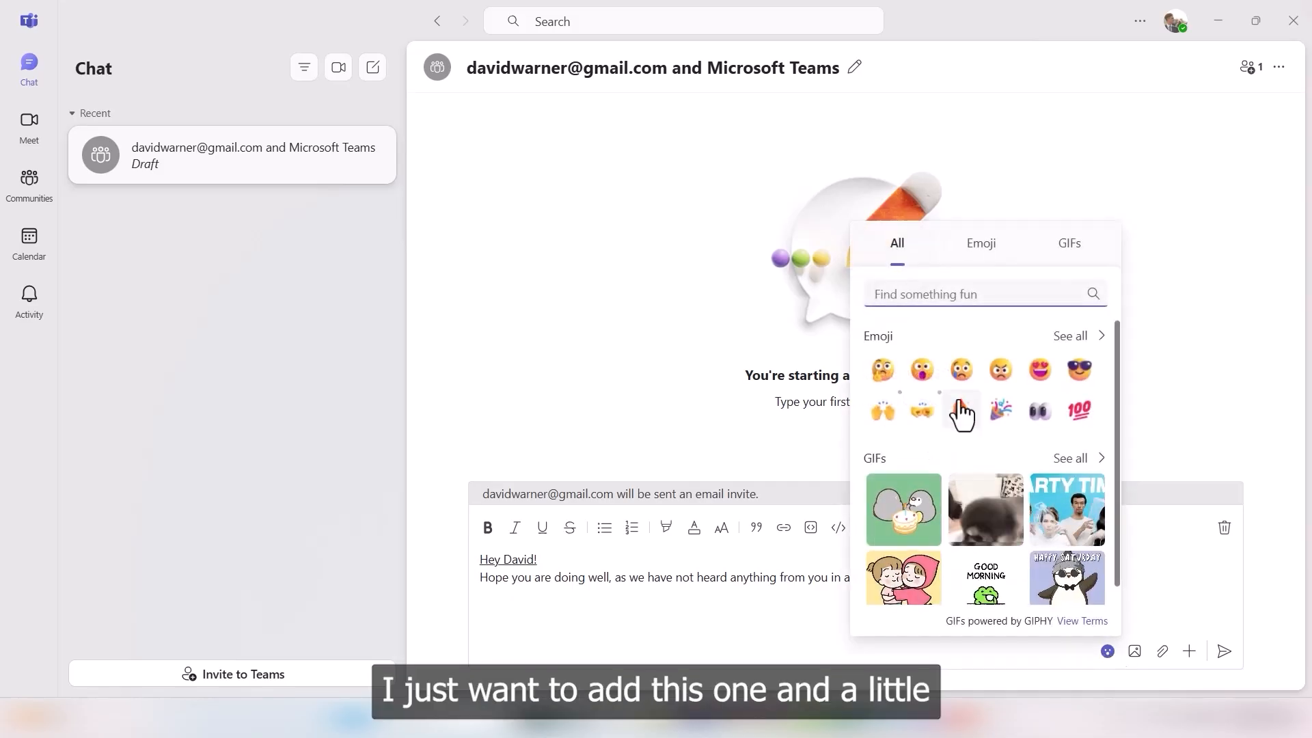
{"action": "left_click", "coordinate": [984, 246]}
{"action": "scroll", "coordinate": [978, 459], "scroll_direction": "down", "scroll_amount": 3}
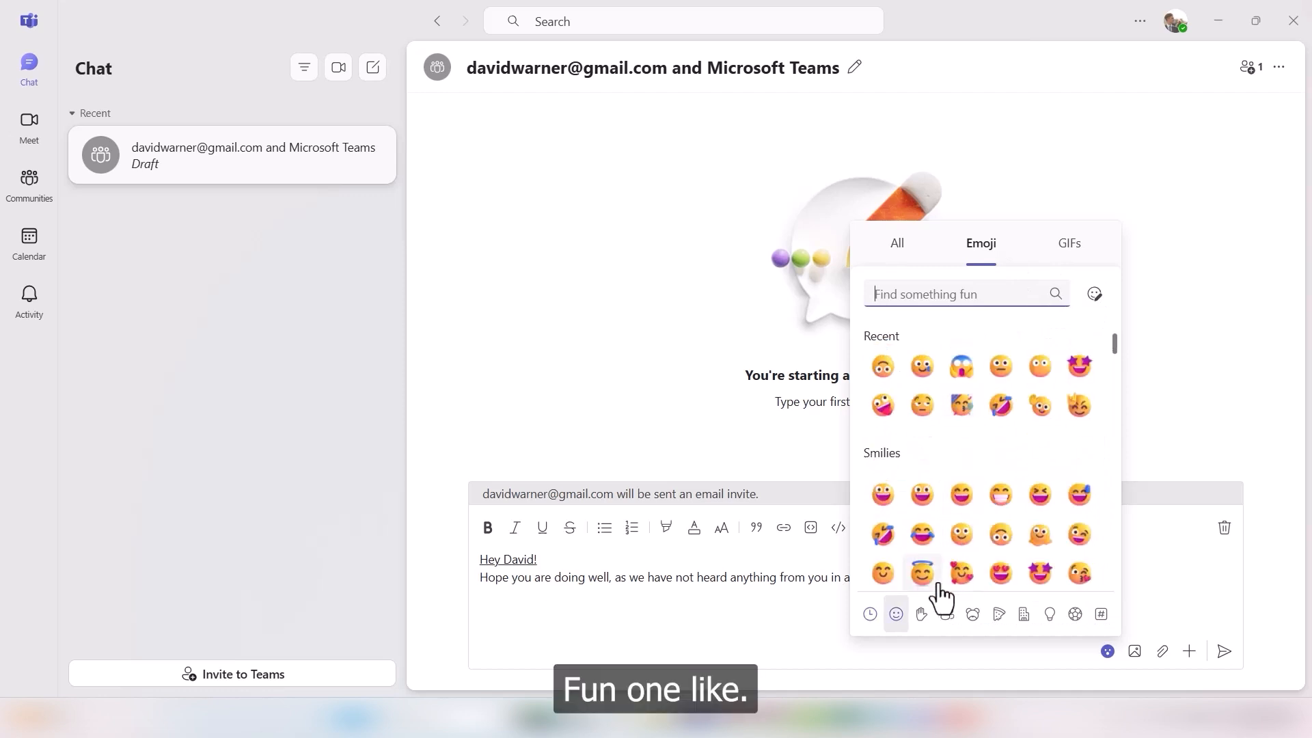
{"action": "scroll", "coordinate": [980, 536], "scroll_direction": "down", "scroll_amount": 3}
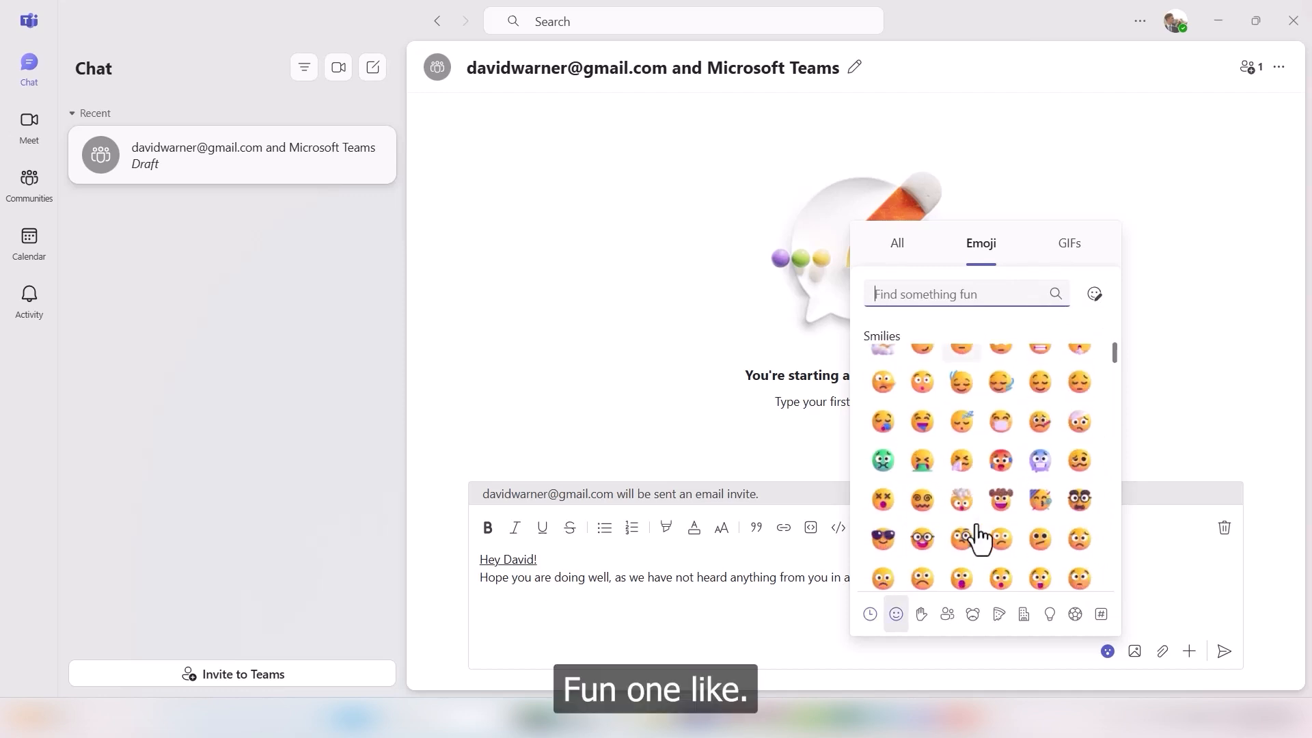
{"action": "left_click", "coordinate": [1000, 499]}
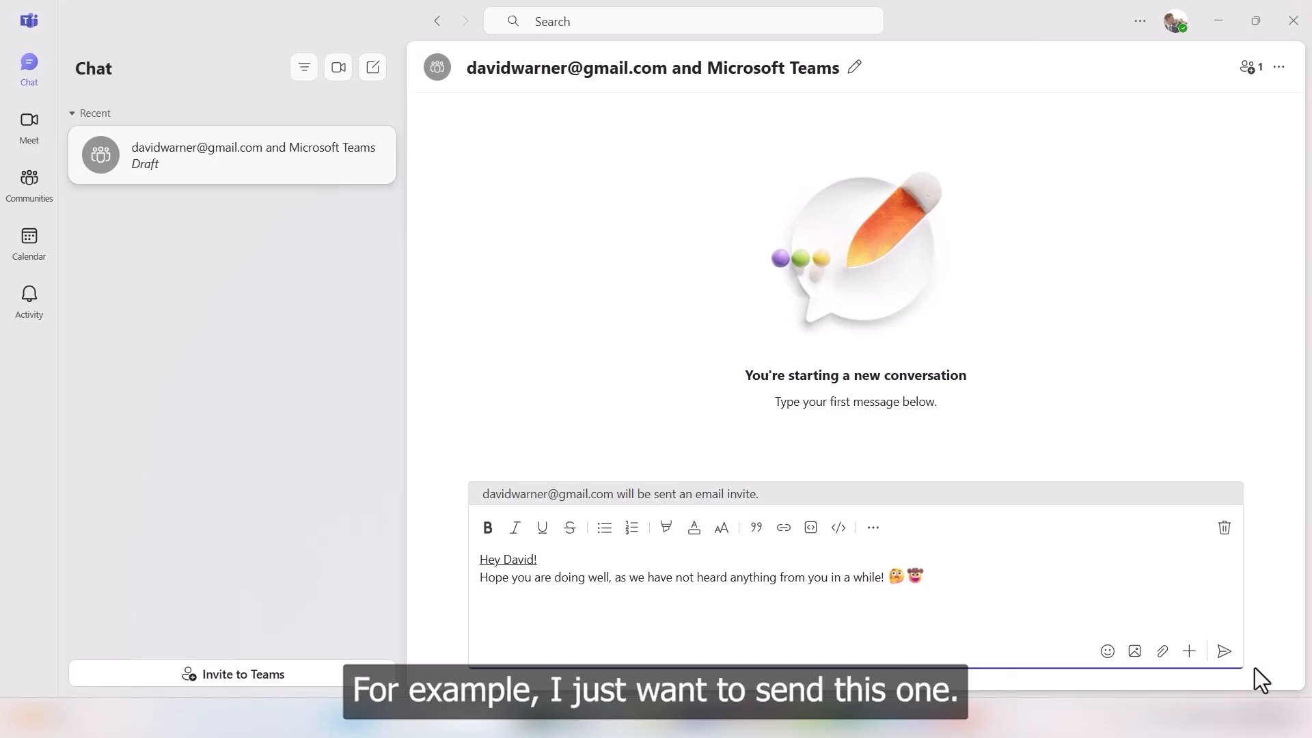
Step: Send the greeting message and react to it with a thumbs-up Like
{"action": "left_click", "coordinate": [1214, 660]}
{"action": "mouse_move", "coordinate": [1060, 199]}
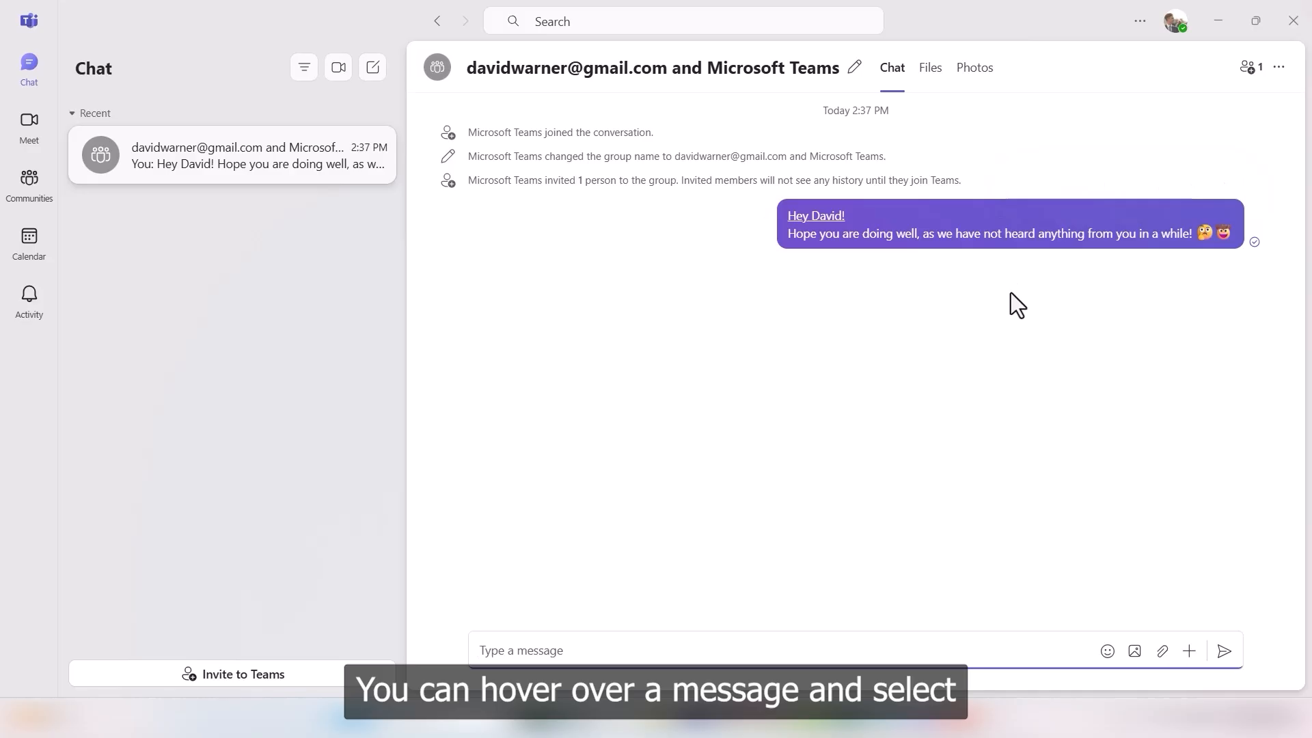
{"action": "mouse_move", "coordinate": [981, 245]}
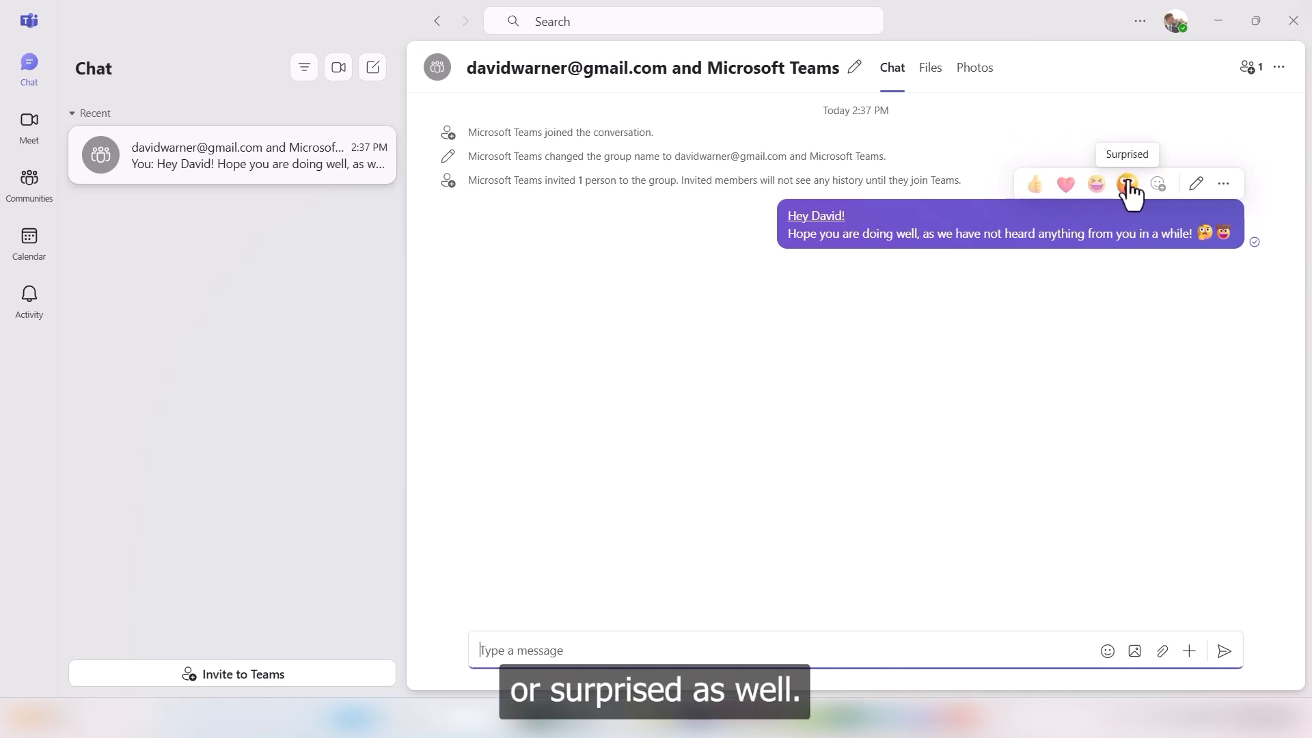
{"action": "left_click", "coordinate": [1038, 186]}
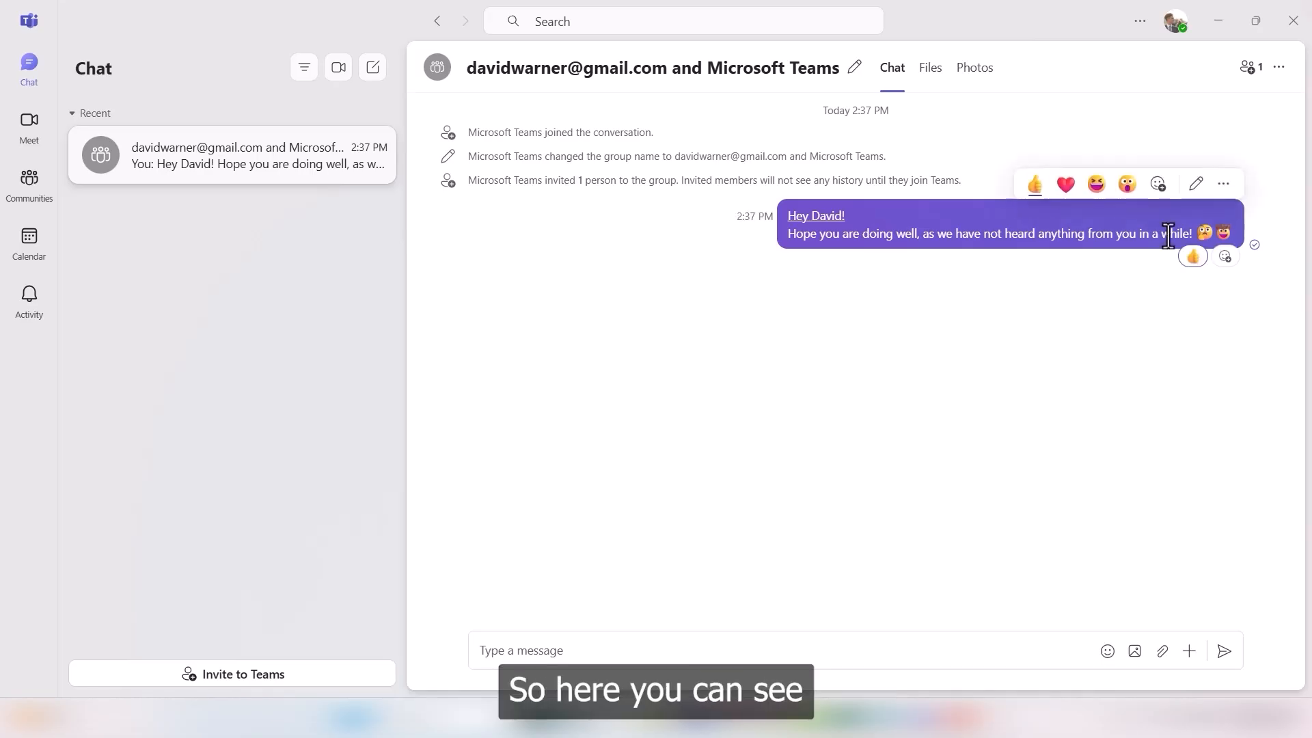
{"action": "mouse_move", "coordinate": [1196, 267]}
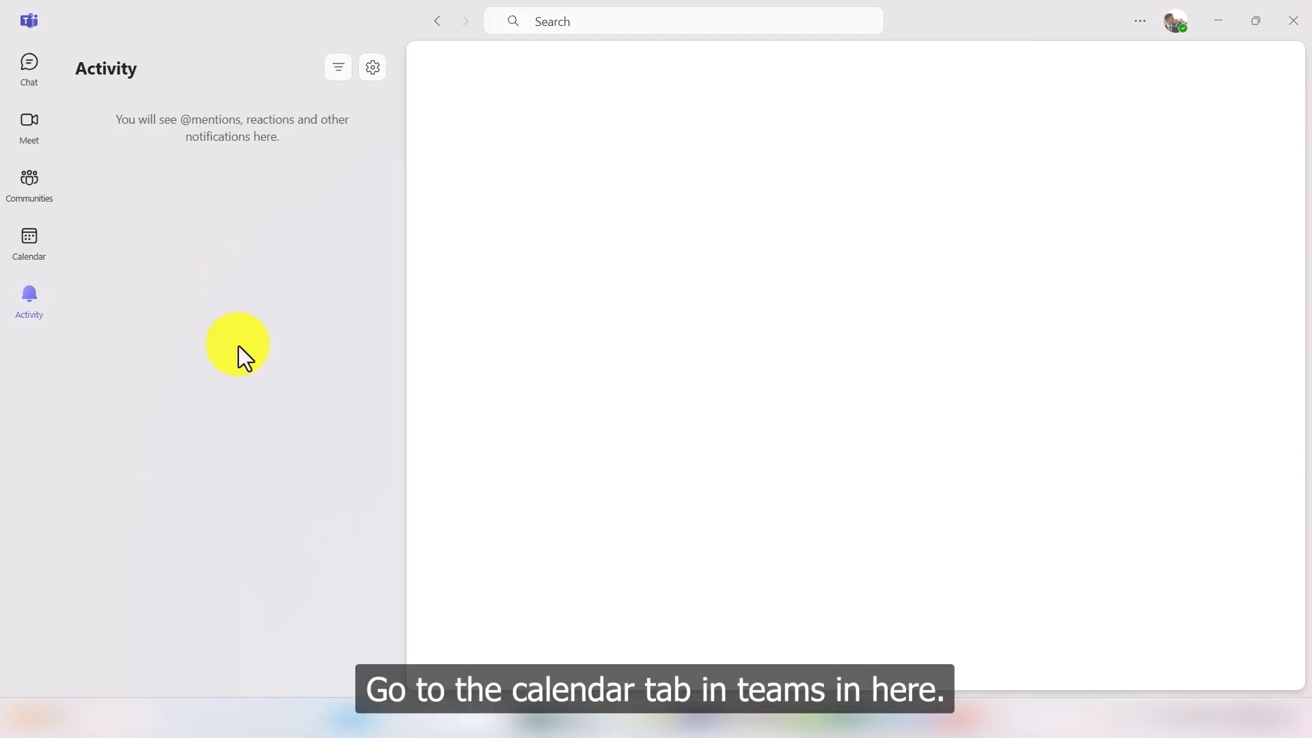
Step: Start a new calendar meeting titled 'Microsoft teams meeting'
{"action": "left_click", "coordinate": [30, 247]}
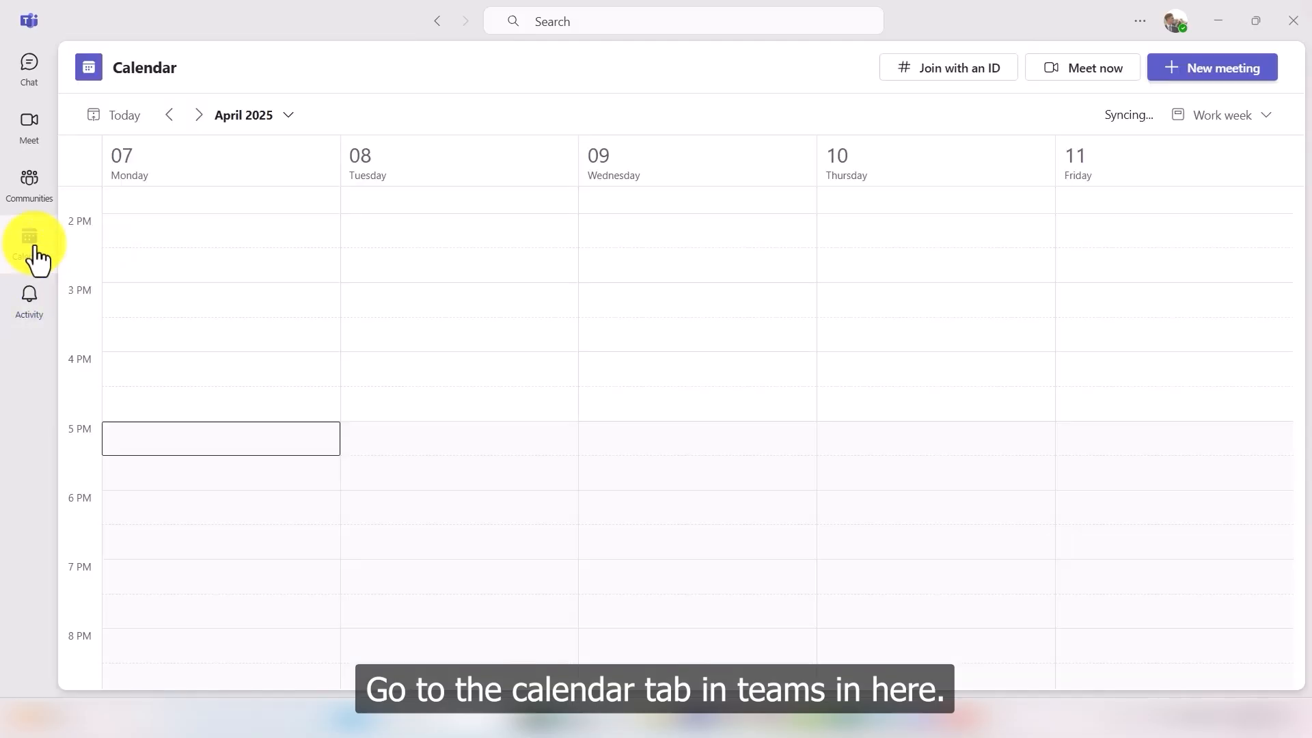
{"action": "left_click", "coordinate": [1230, 75]}
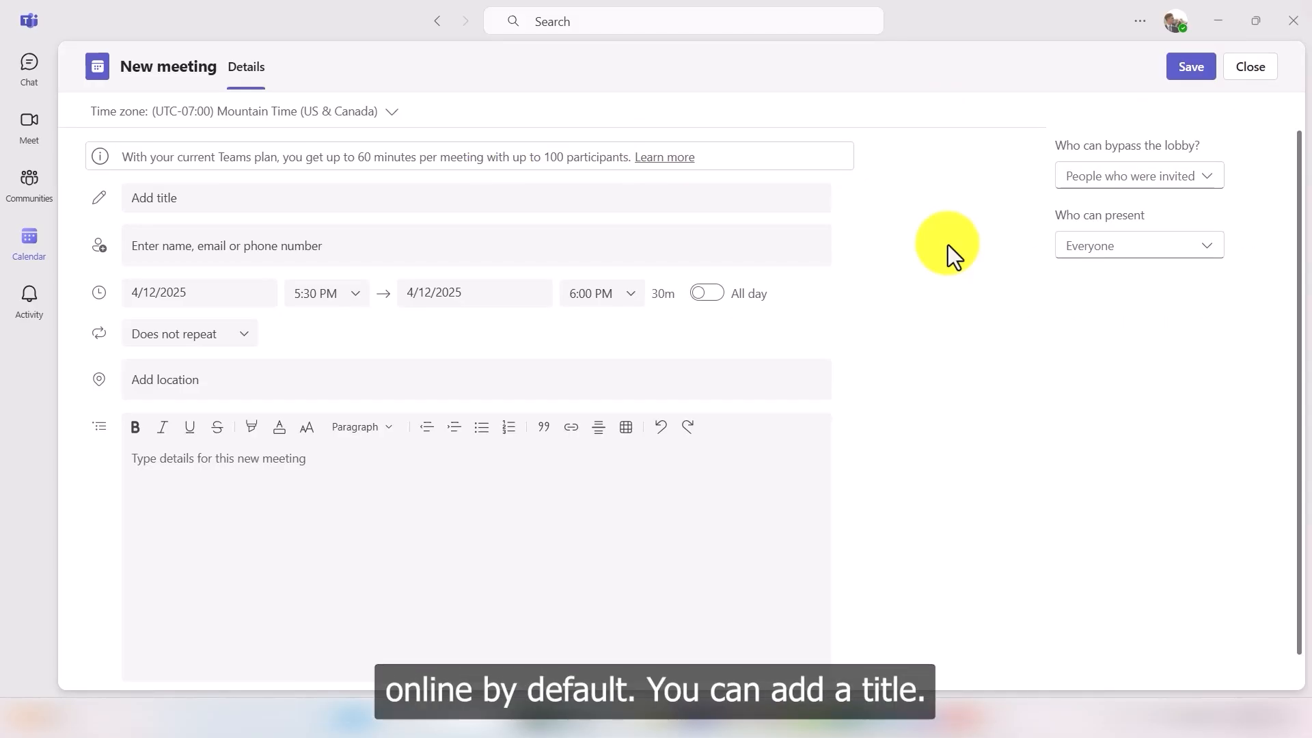
{"action": "left_click", "coordinate": [251, 209]}
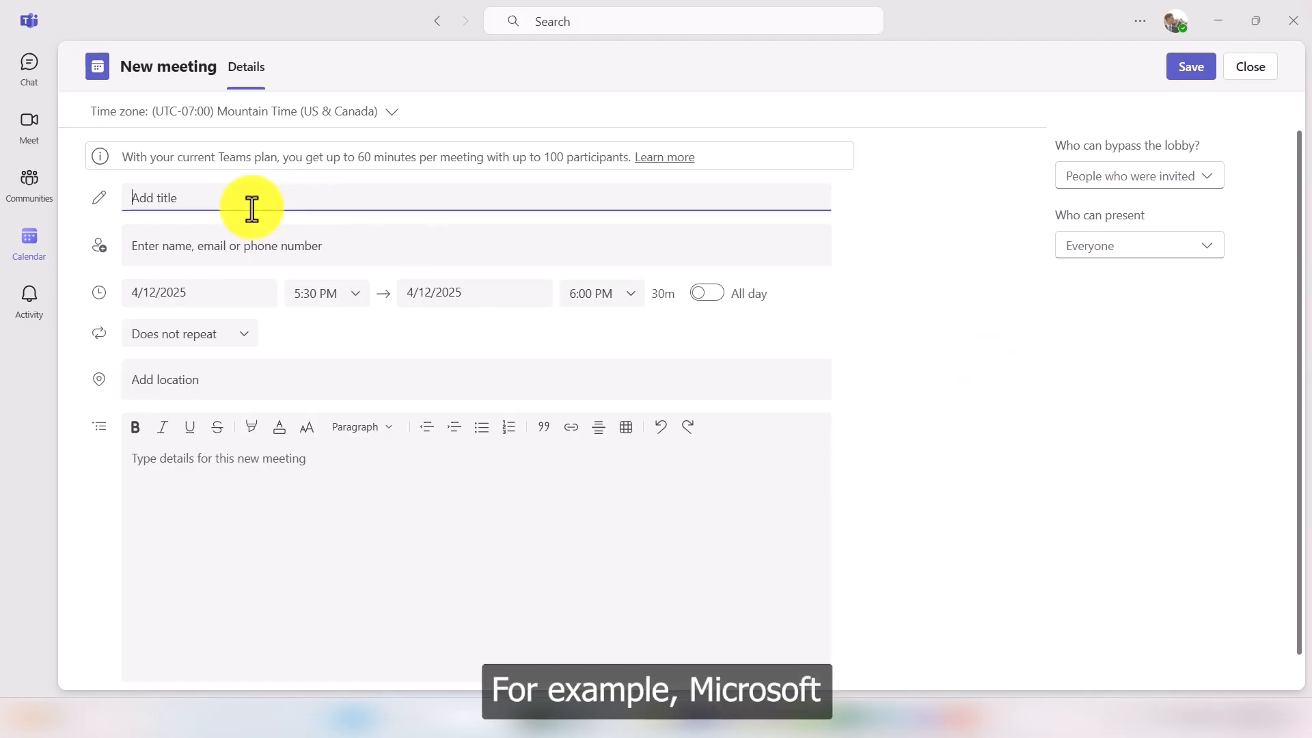
{"action": "type", "text": "Micr"}
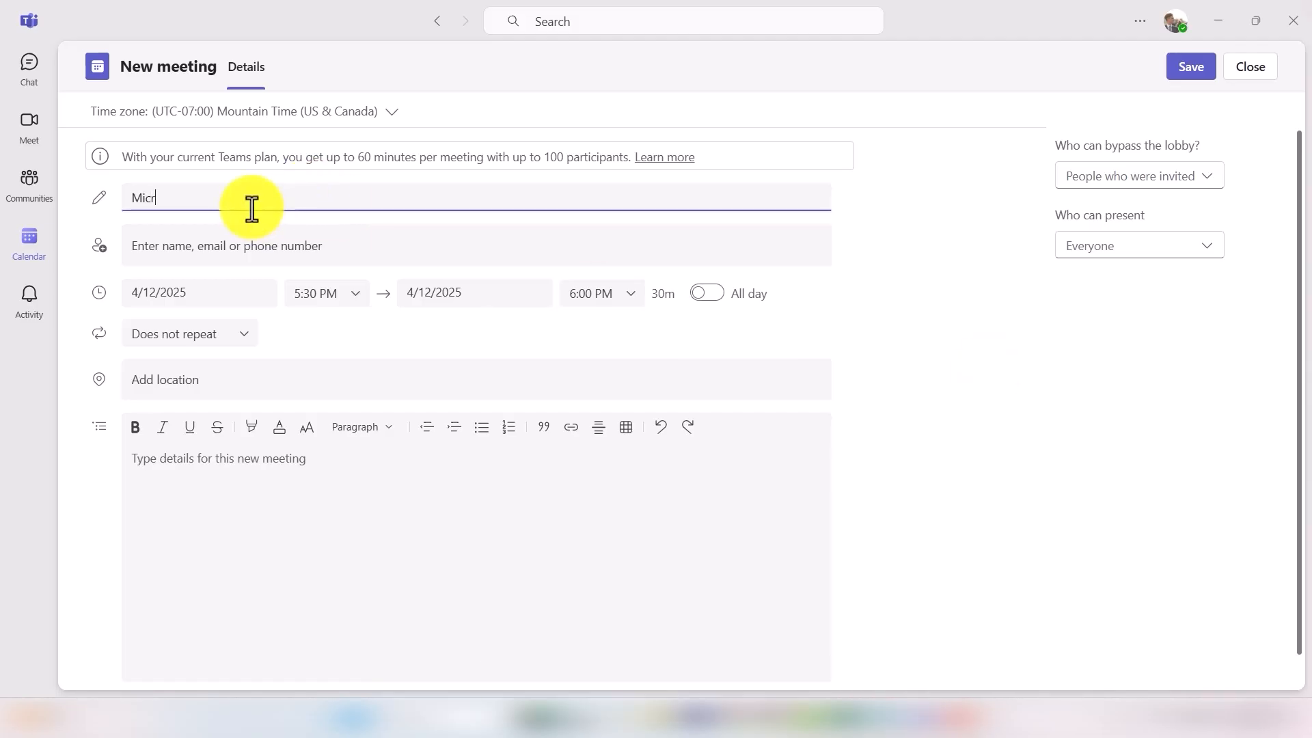
{"action": "type", "text": "osoft teams "}
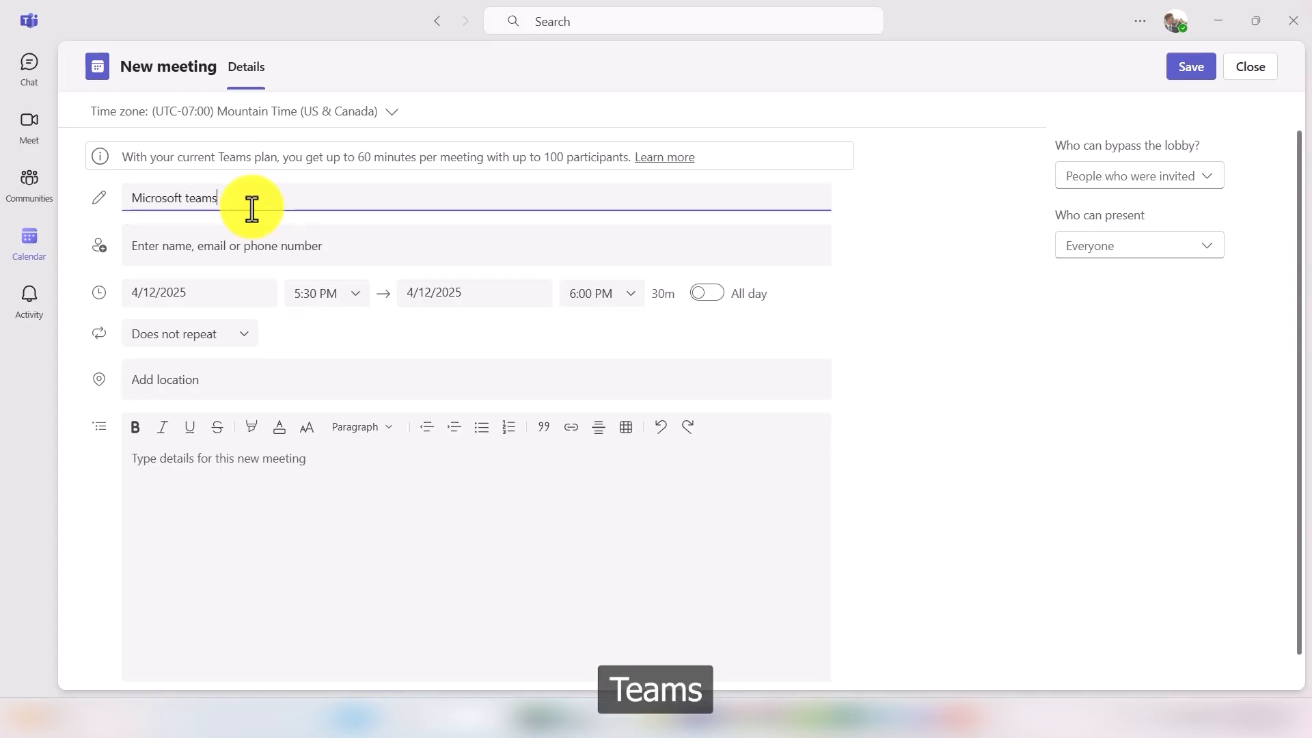
{"action": "type", "text": "meeting"}
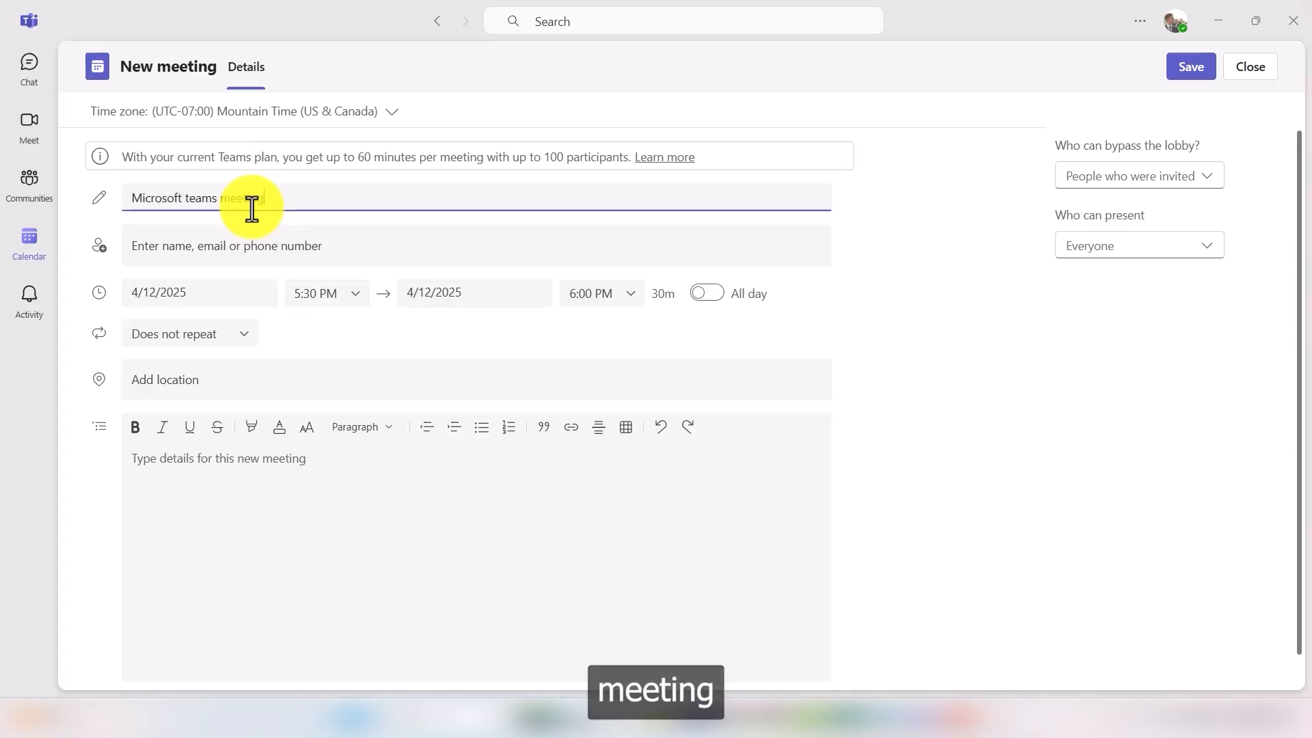
{"action": "left_click", "coordinate": [241, 258]}
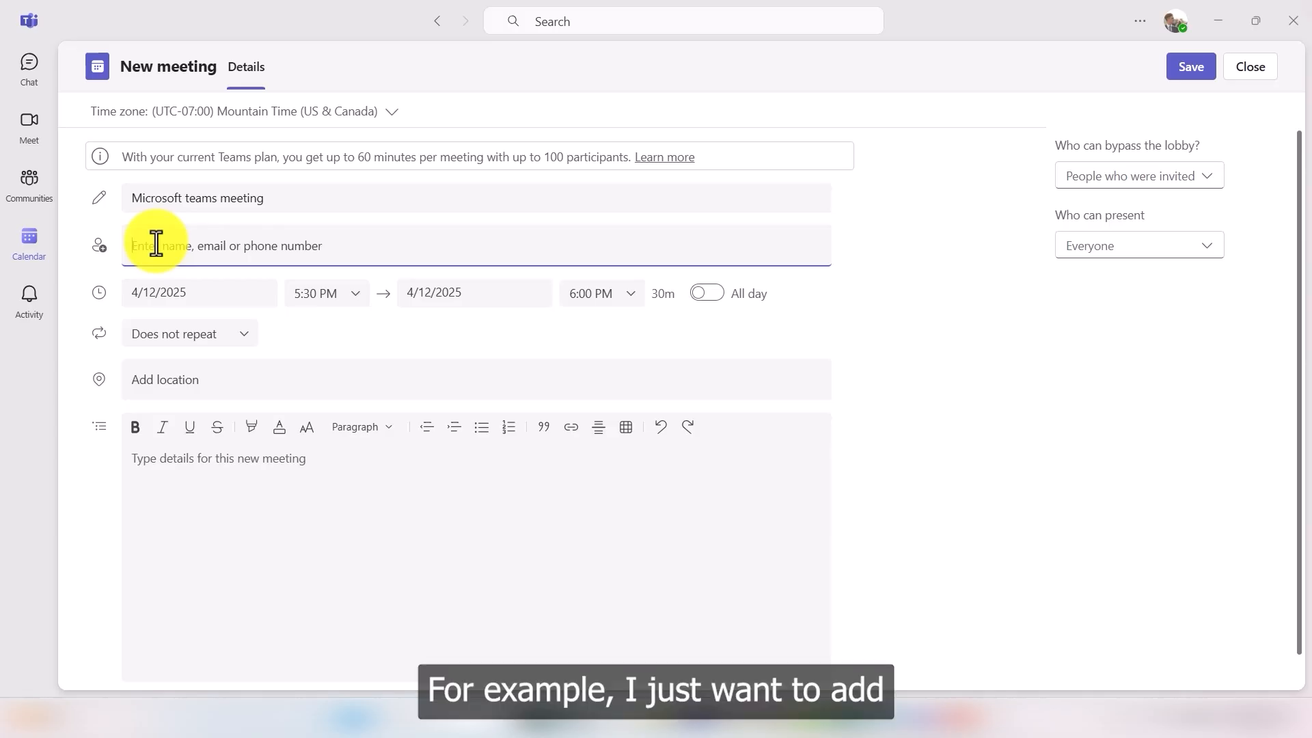
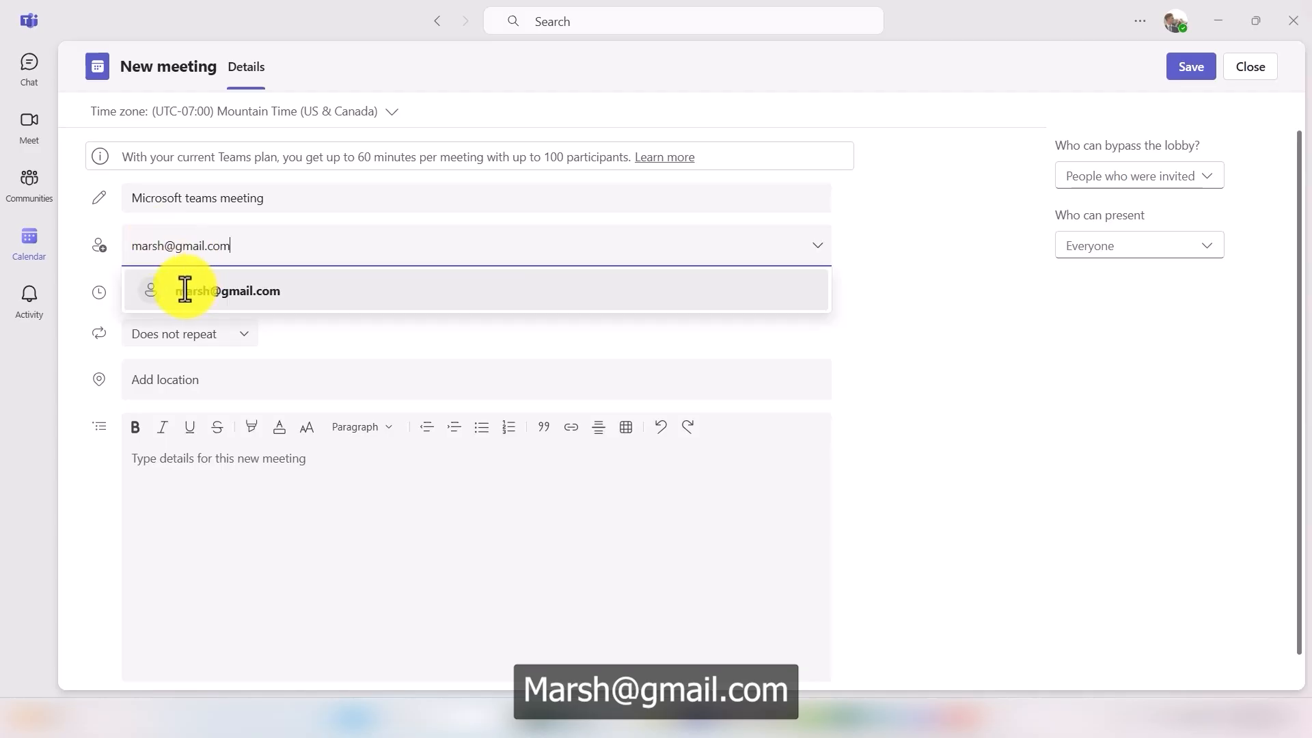
Step: Invite two attendees by entering their e-mail addresses and picking them from suggestions
{"action": "left_click", "coordinate": [227, 291]}
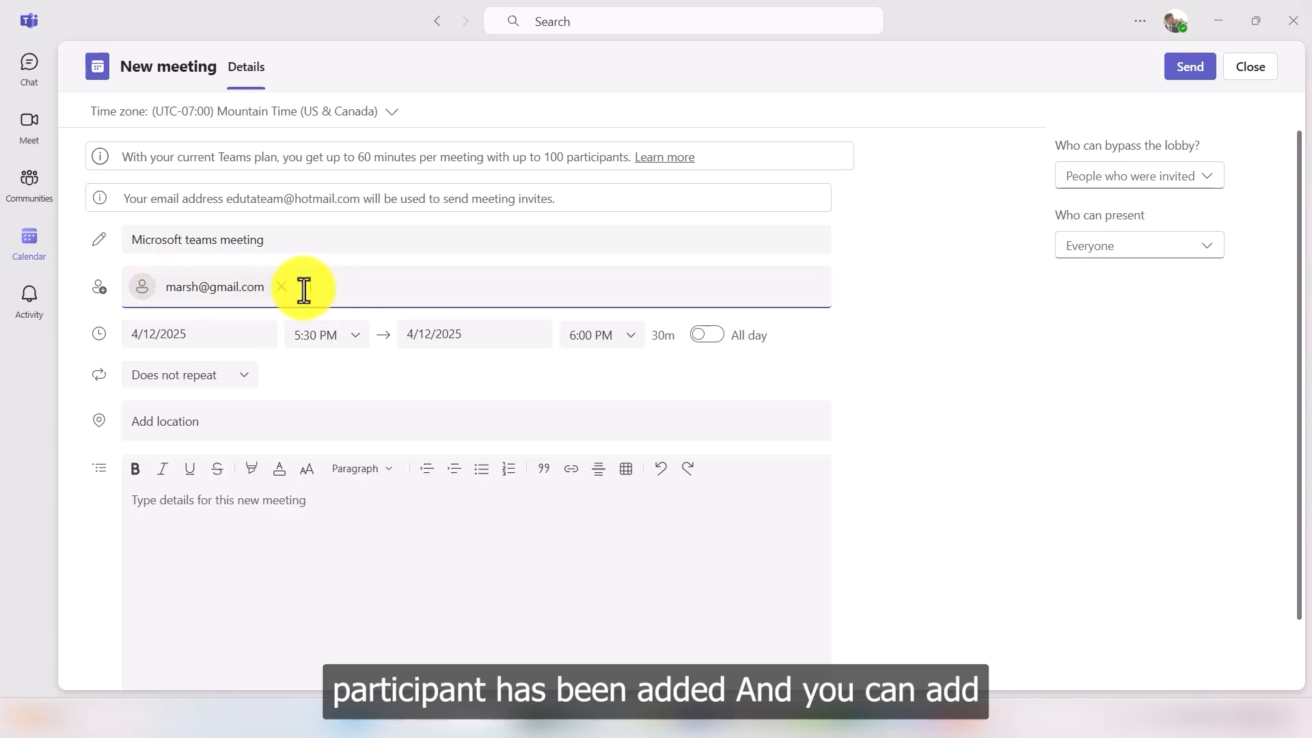
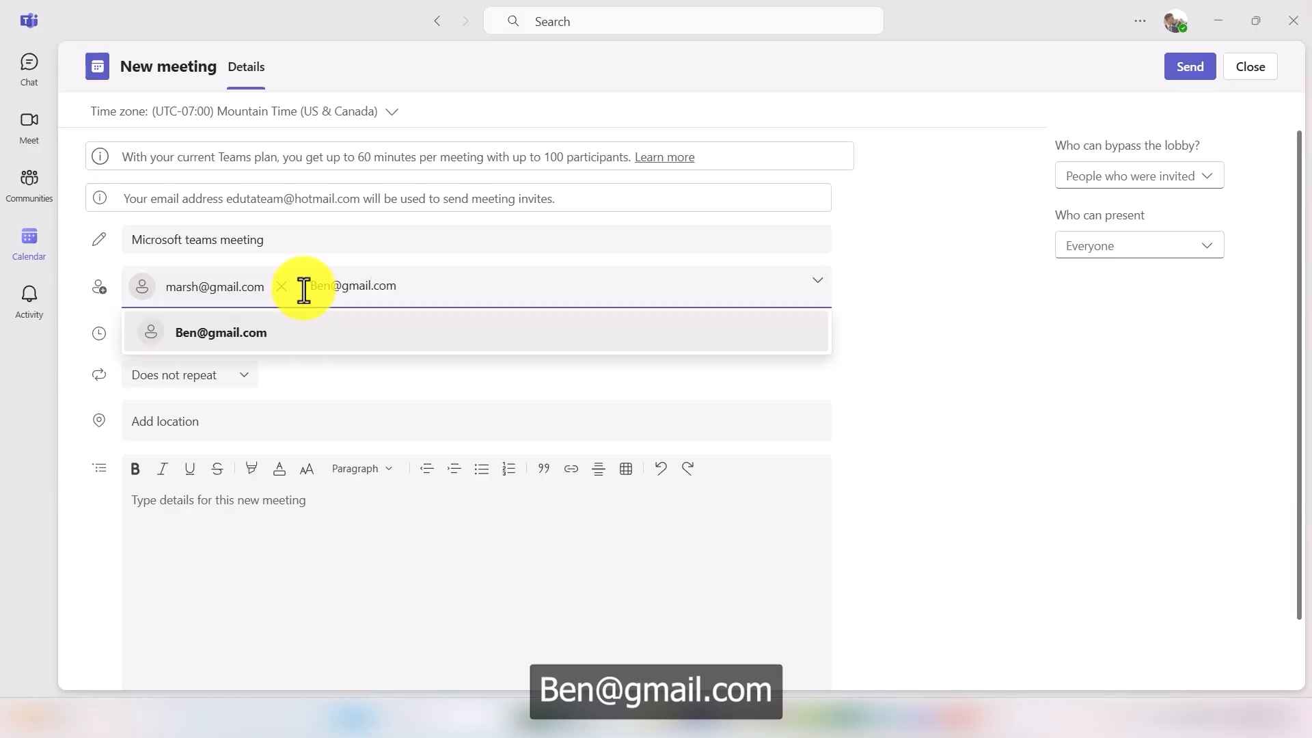
{"action": "left_click", "coordinate": [254, 330]}
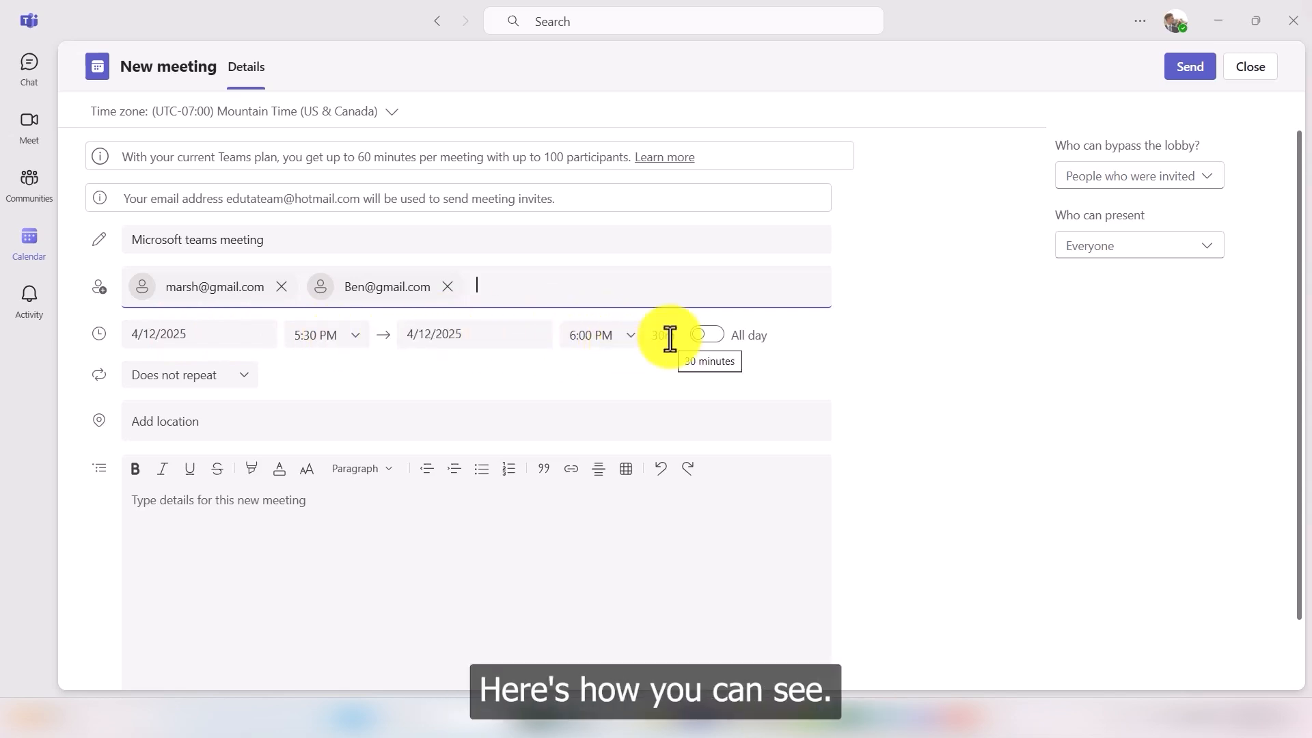
Step: Set the meeting end time to 6:30 PM, making it one hour long
{"action": "left_click", "coordinate": [629, 339]}
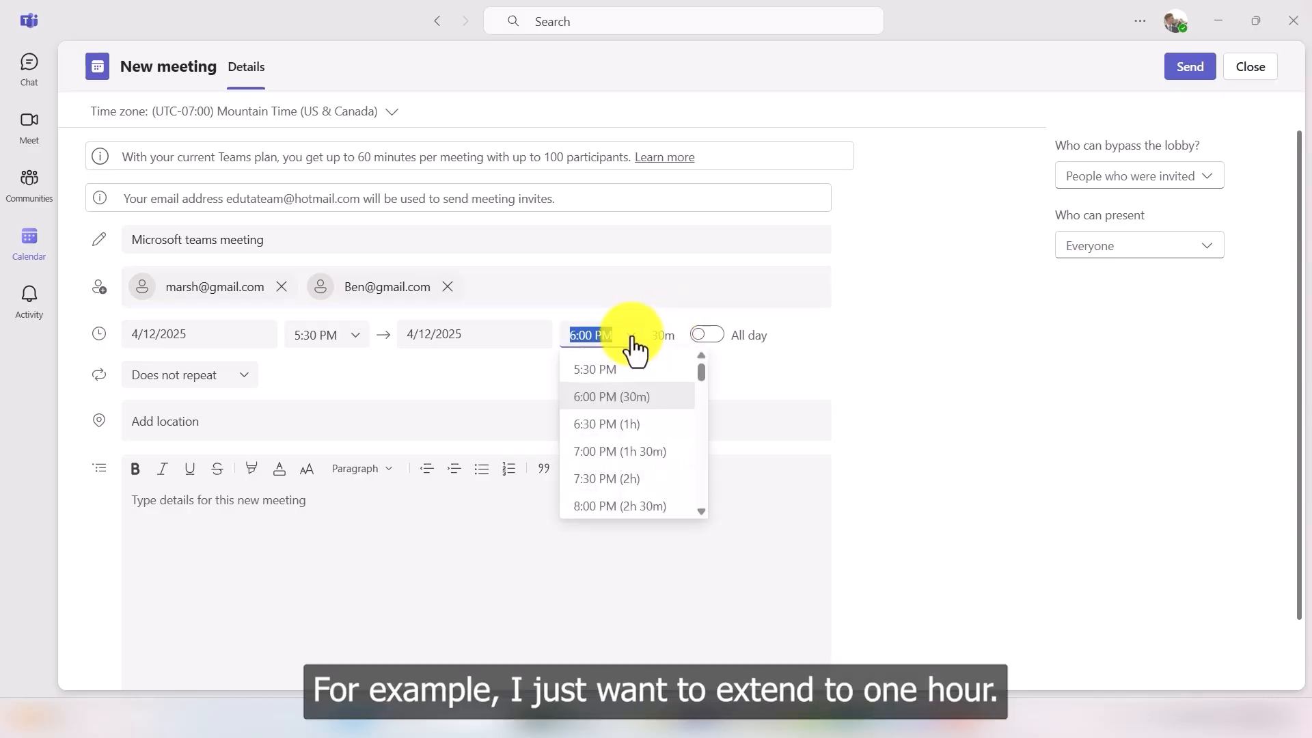
{"action": "left_click", "coordinate": [627, 432]}
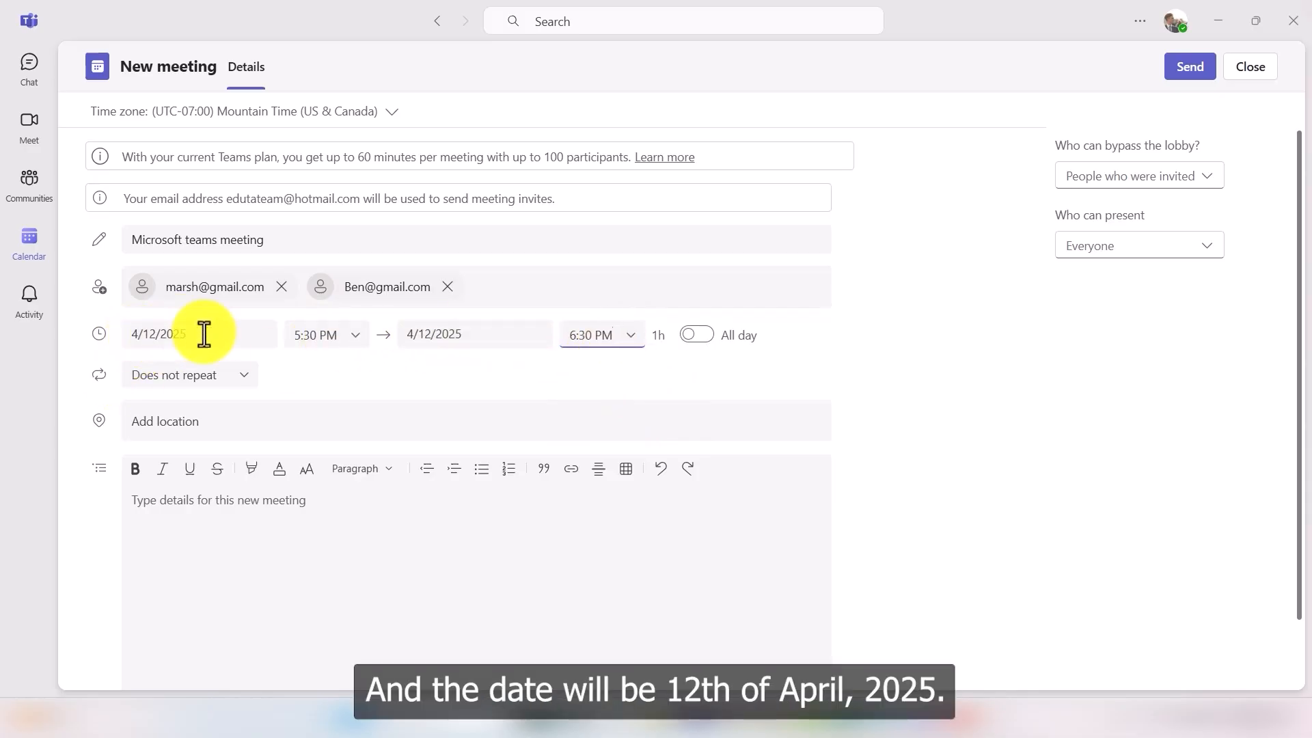
{"action": "left_click", "coordinate": [329, 423]}
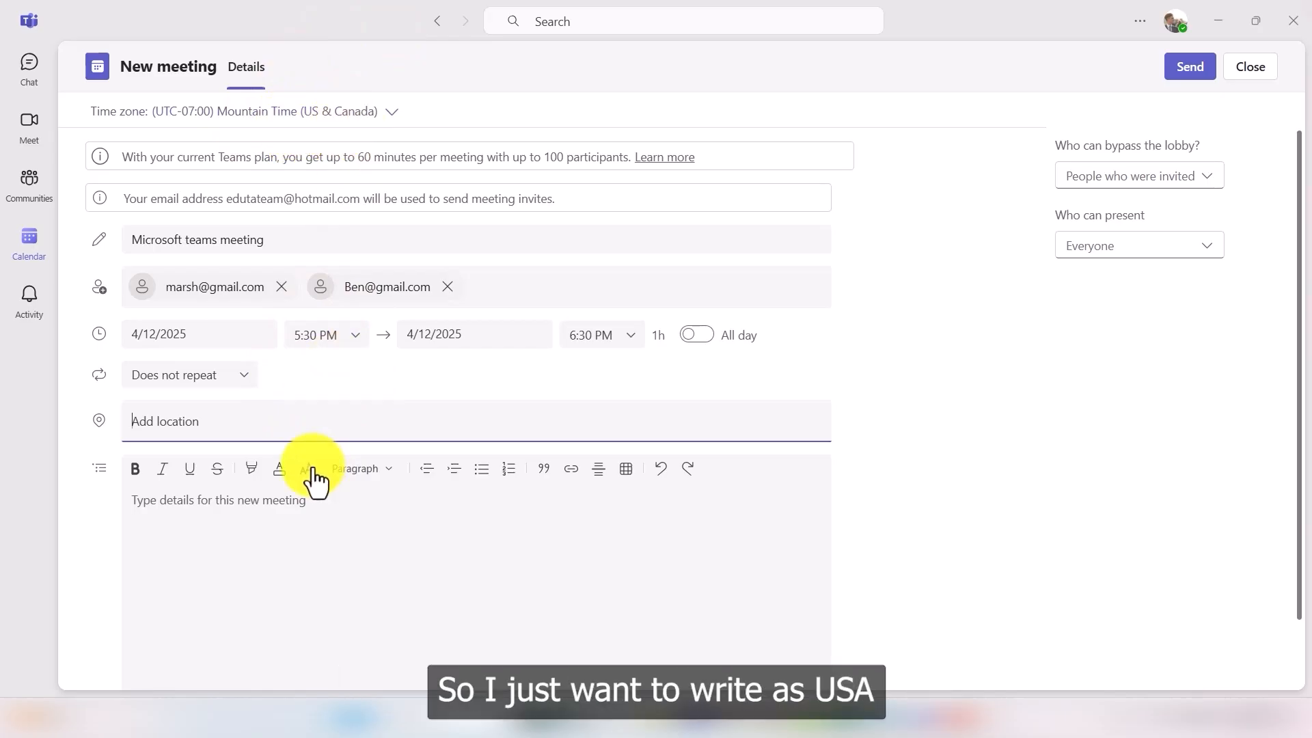
Step: Set the location to United States of America and details to 'Today we are going to discuss the new feature of Microsoft Teams.'
{"action": "type", "text": "U"}
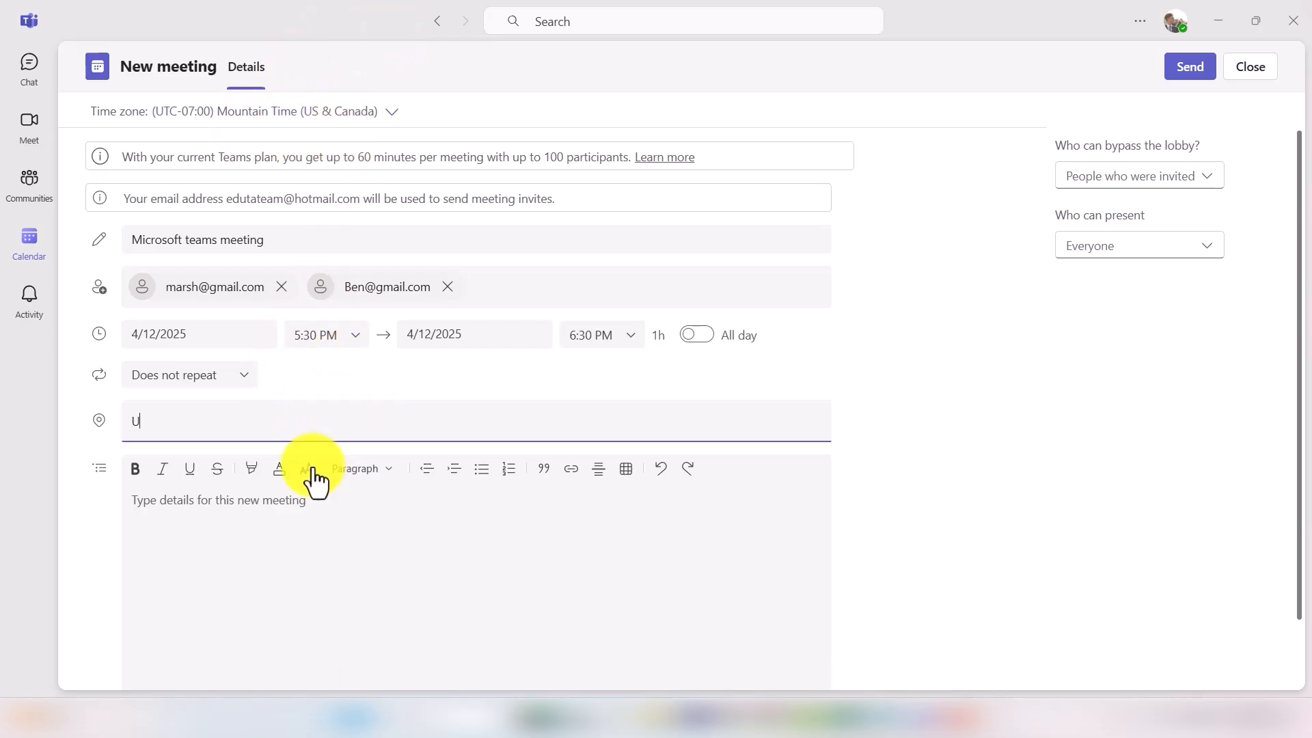
{"action": "type", "text": "nited "}
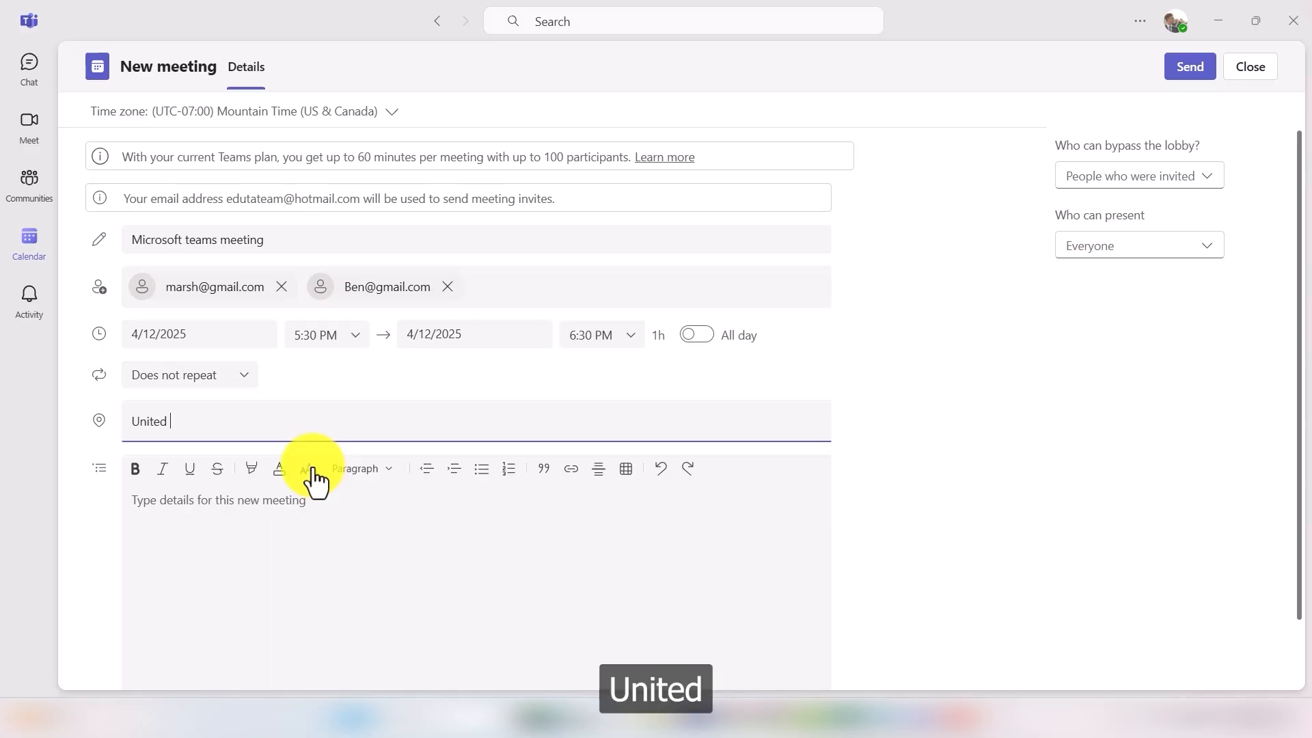
{"action": "type", "text": "States "}
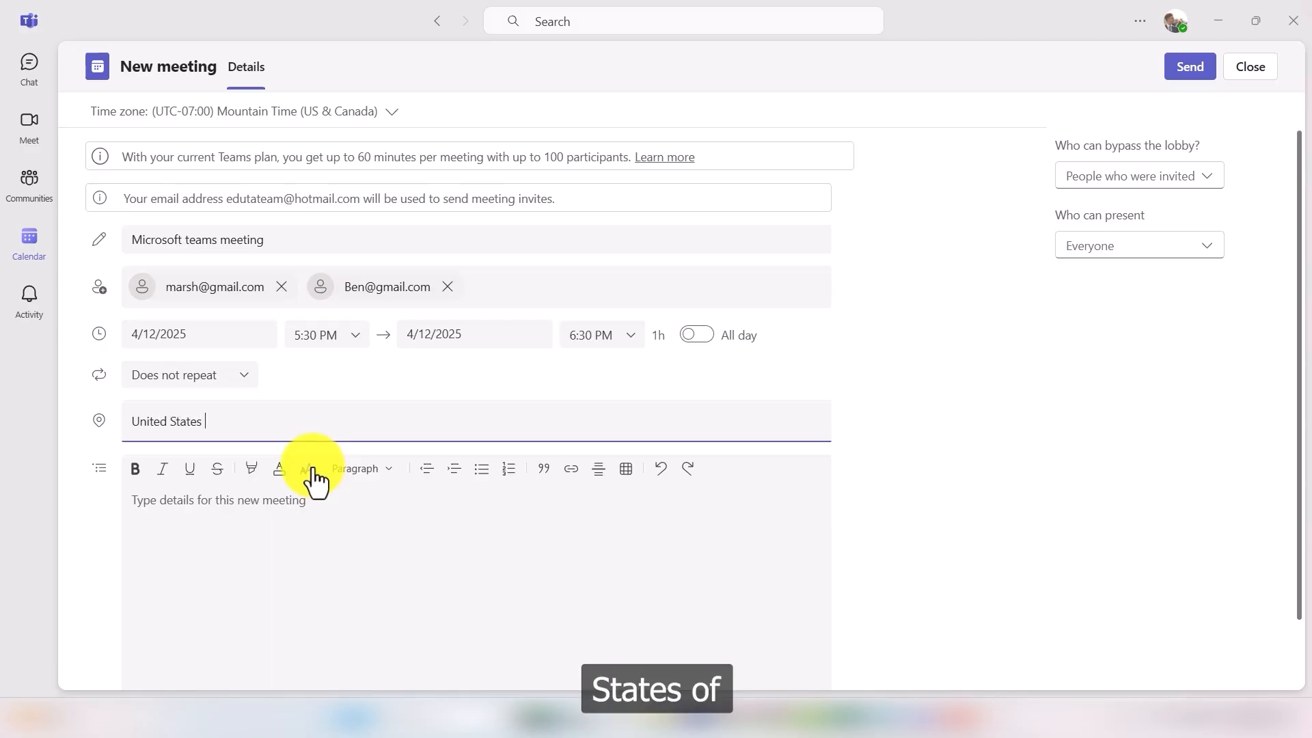
{"action": "type", "text": "of America"}
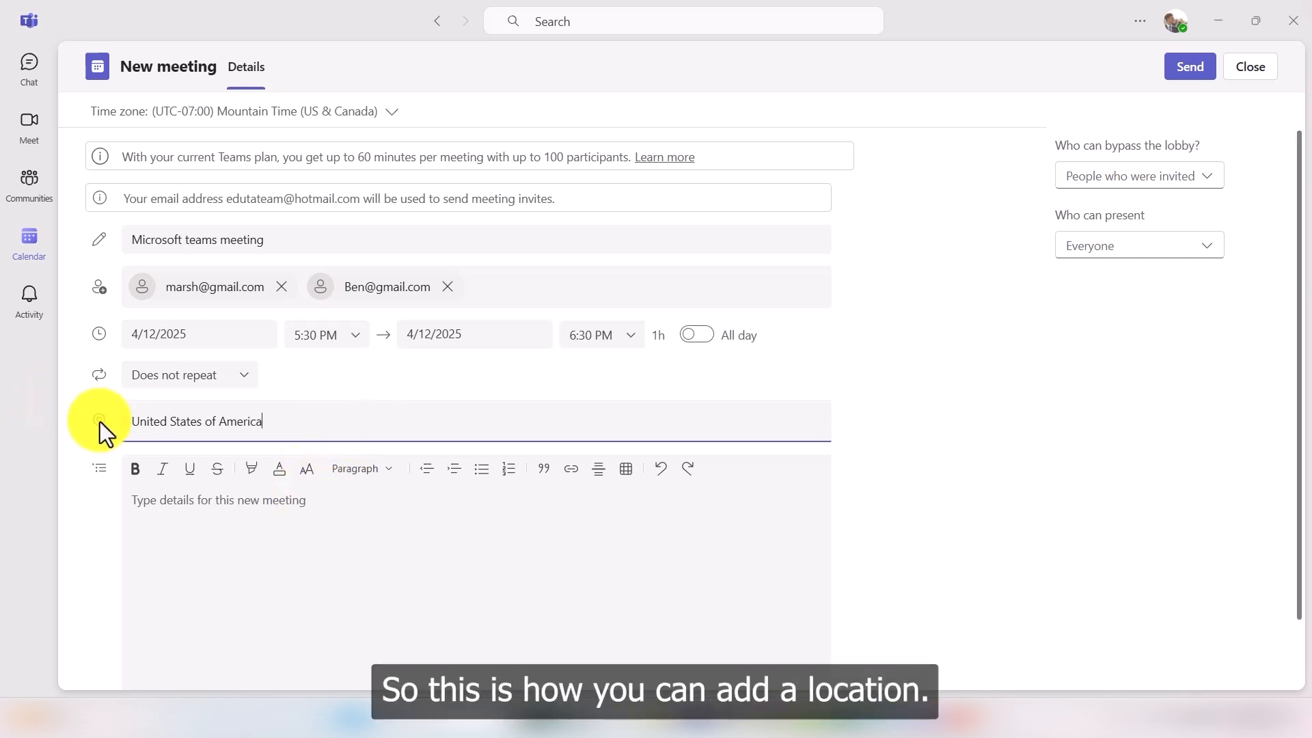
{"action": "left_click", "coordinate": [274, 511]}
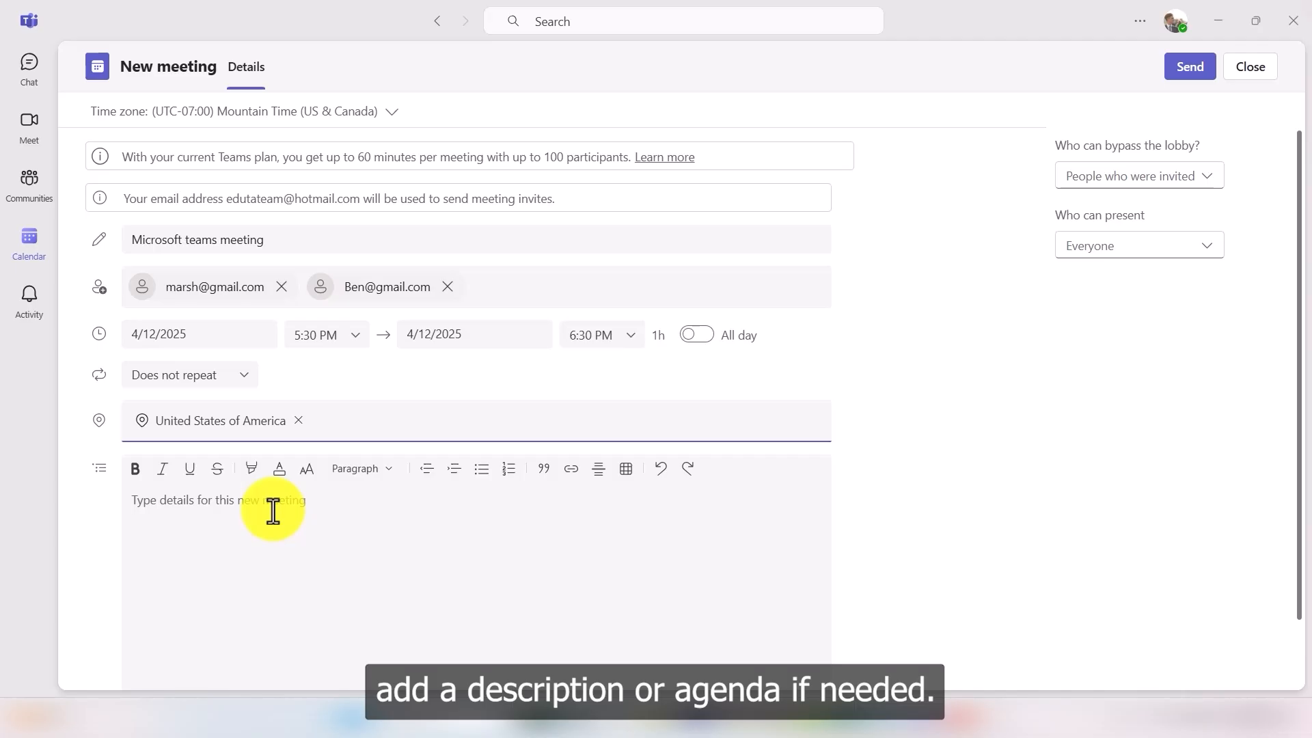
{"action": "left_click", "coordinate": [226, 518]}
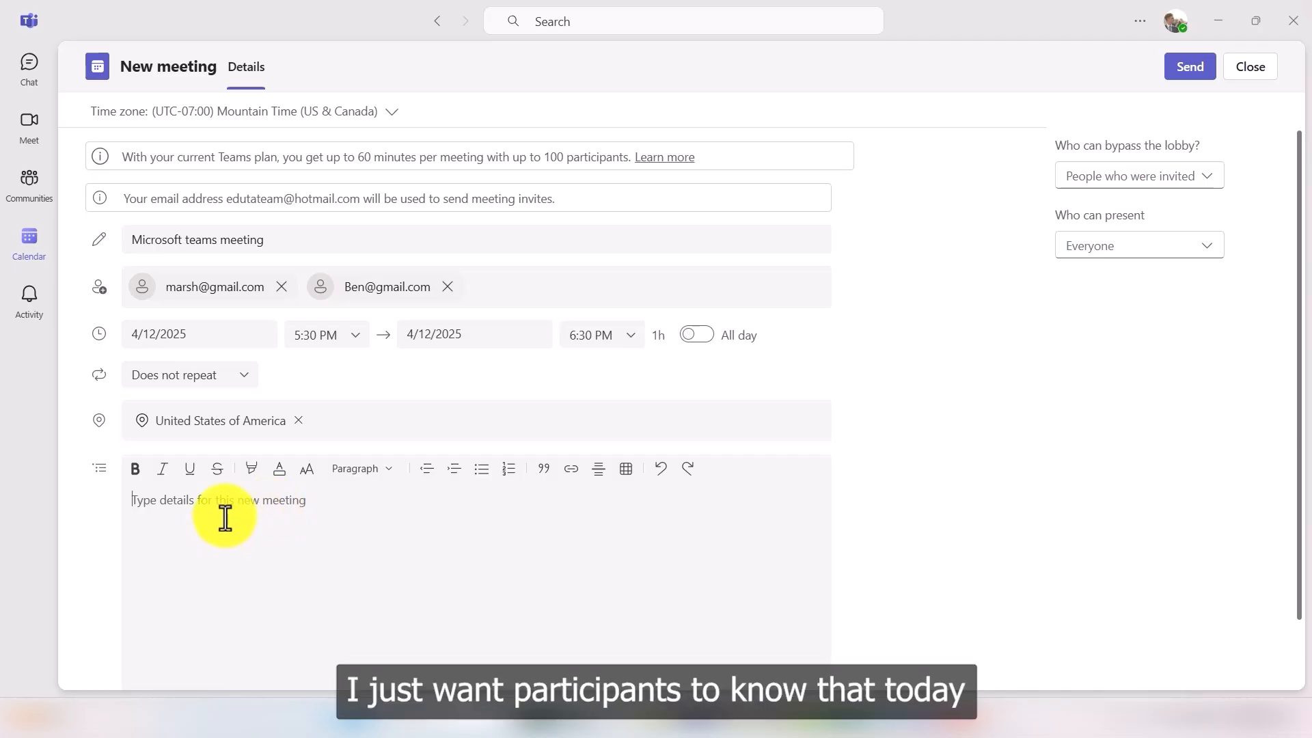
{"action": "type", "text": "Today we are going to "}
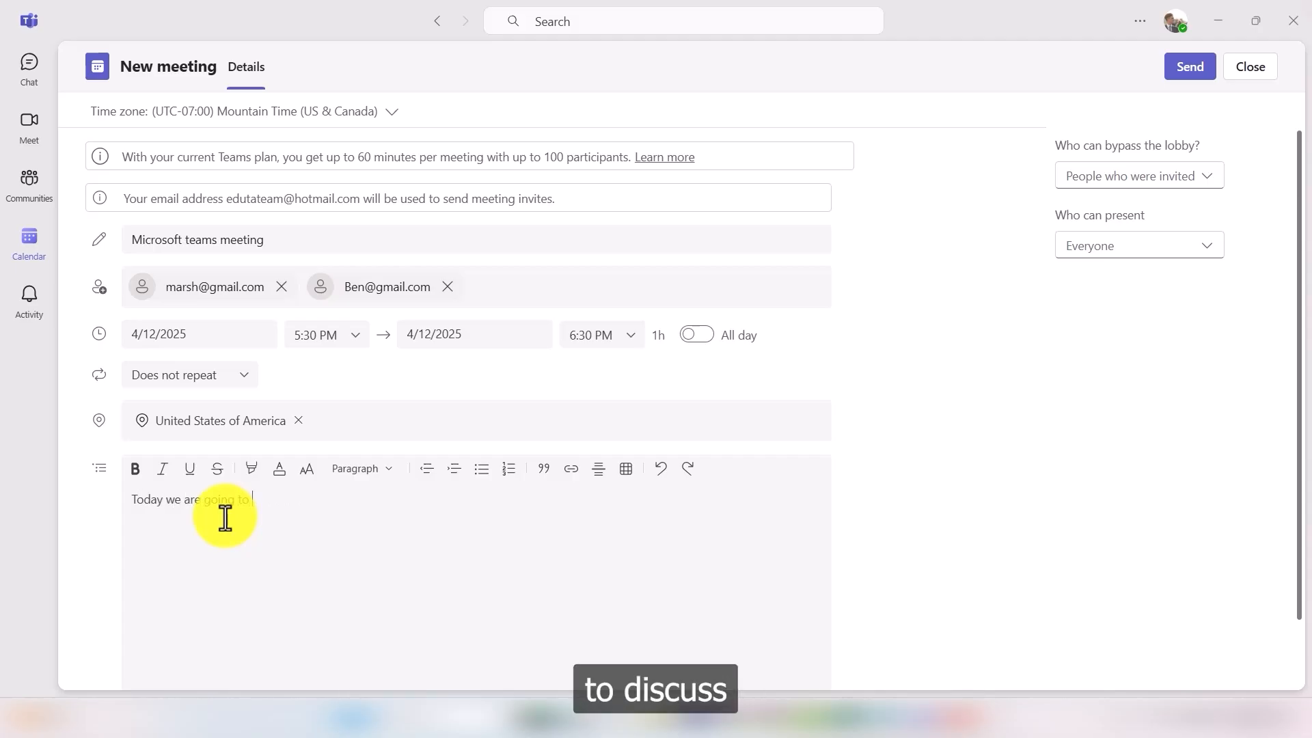
{"action": "type", "text": "discuss the new"}
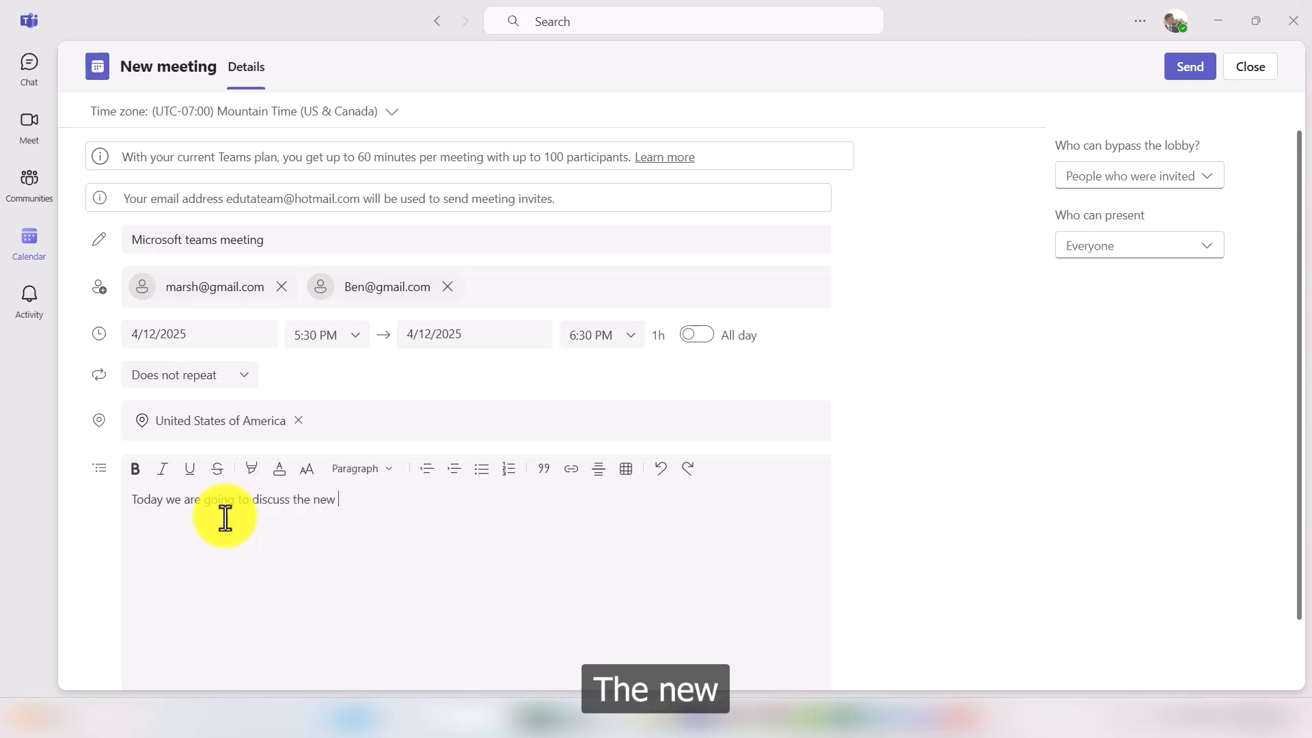
{"action": "type", "text": " feature "}
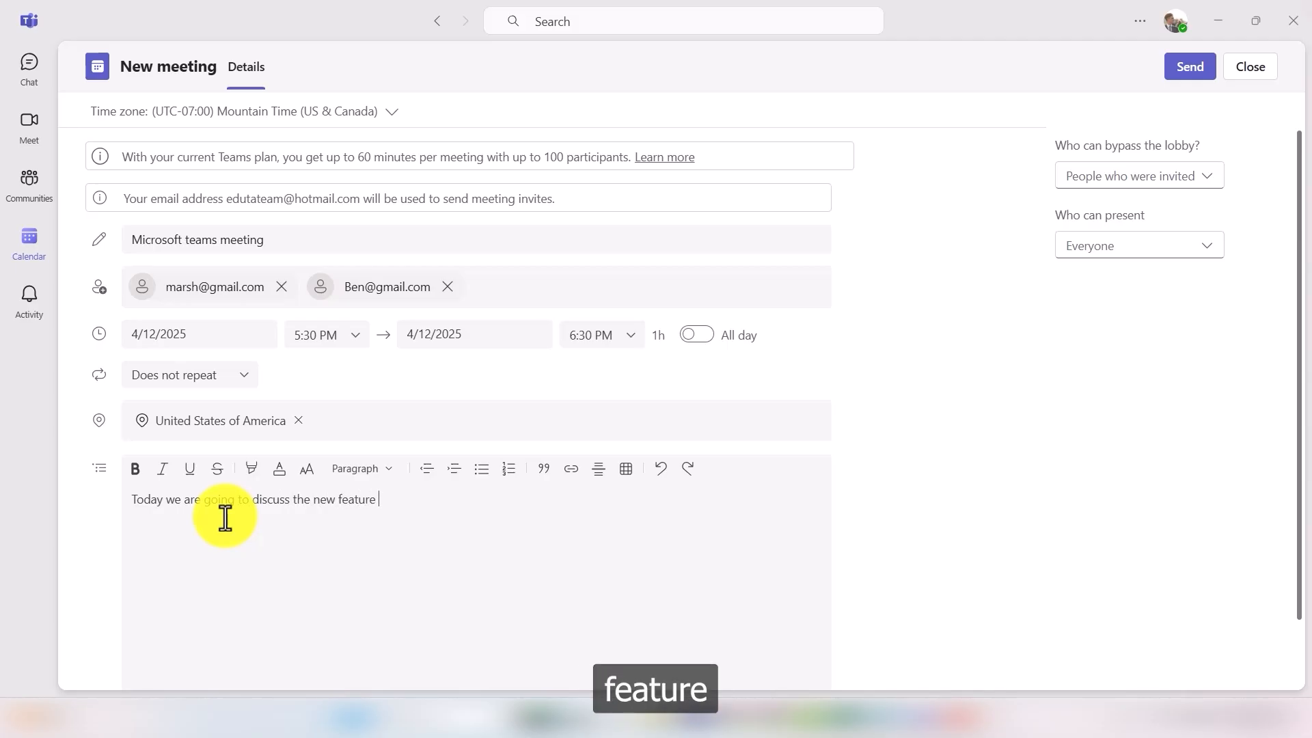
{"action": "type", "text": "of M"}
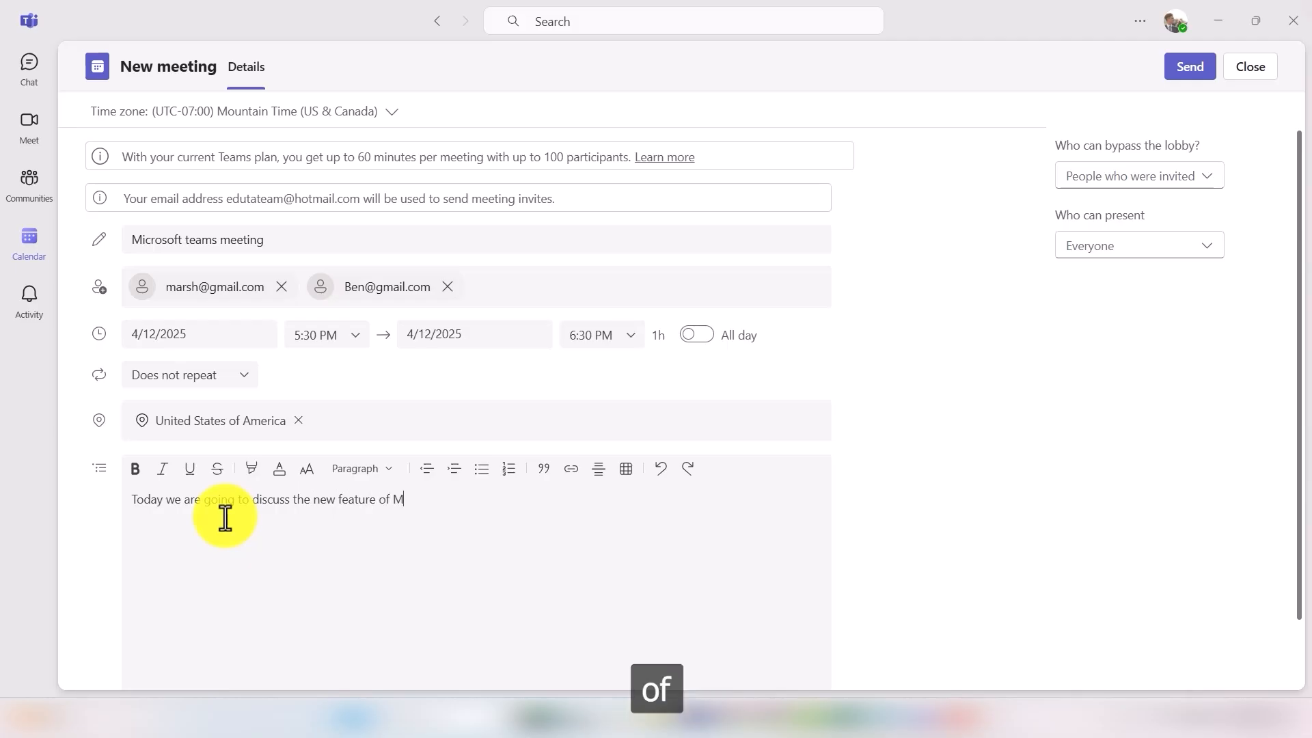
{"action": "type", "text": "icrosoft Team"}
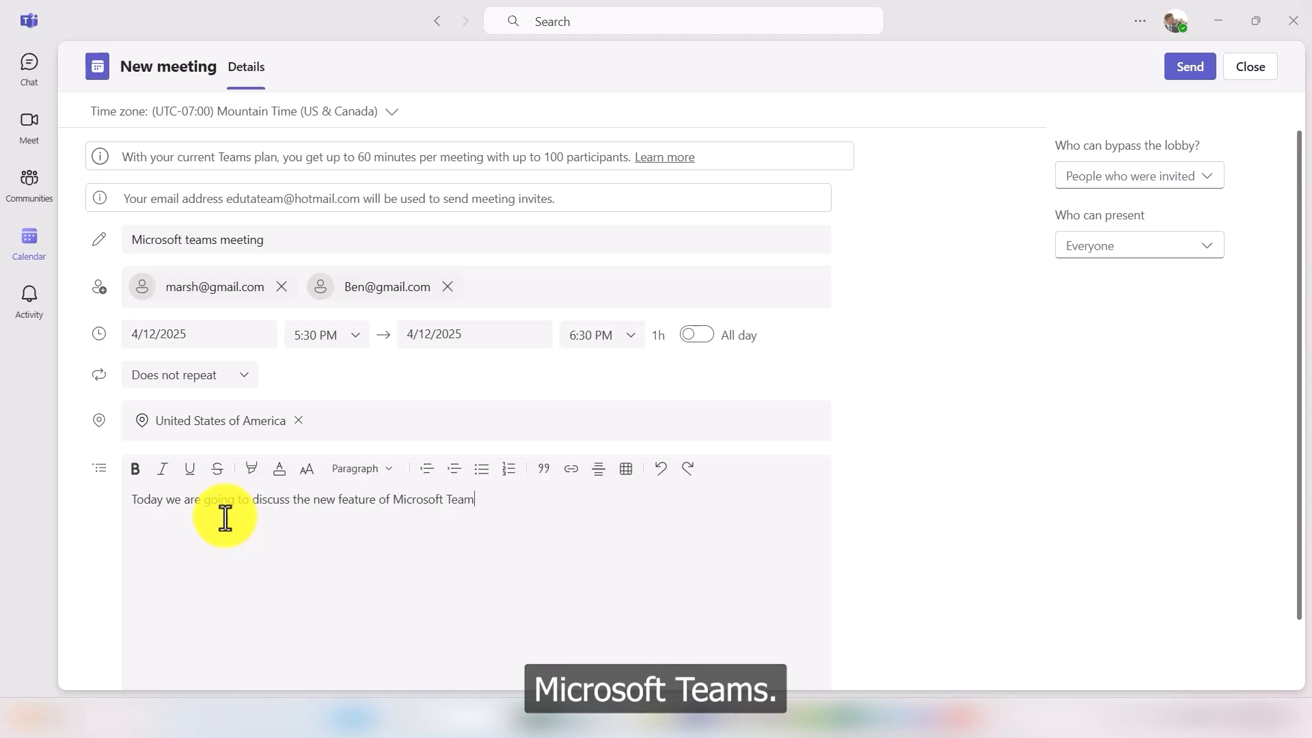
{"action": "type", "text": "s.."}
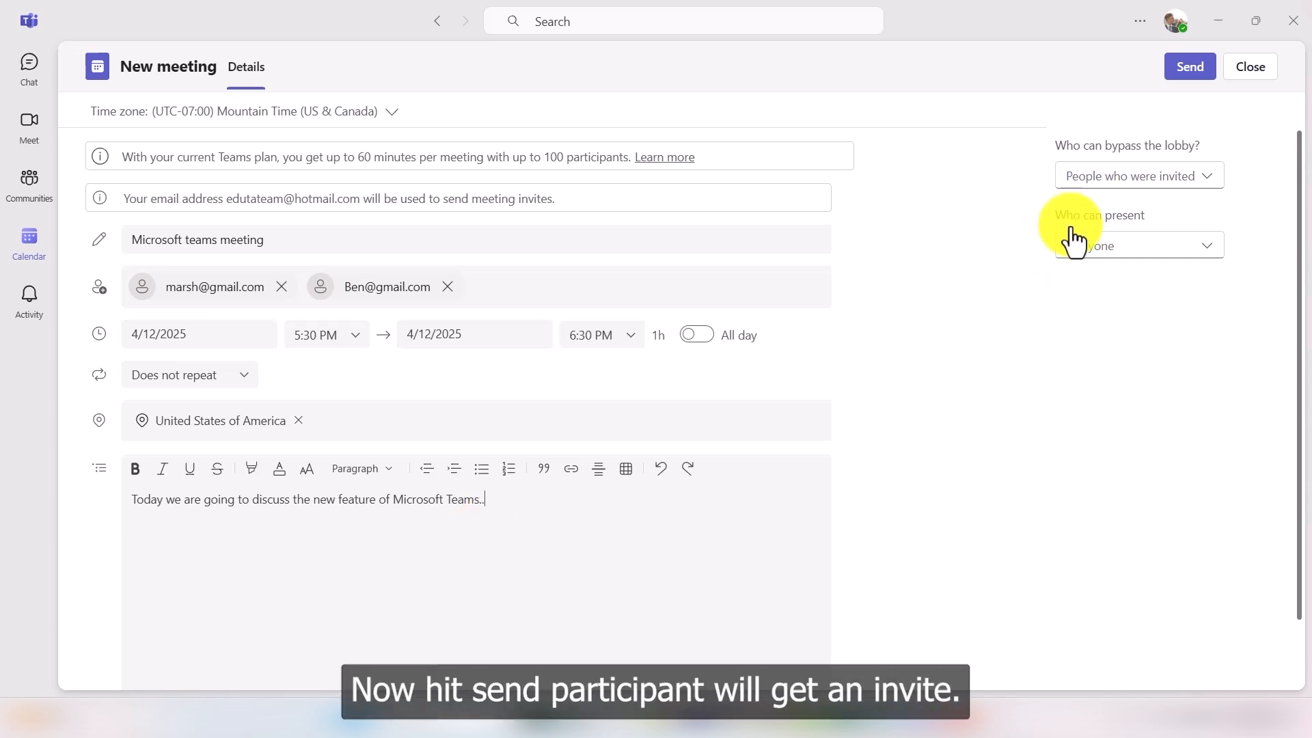
Step: Send the 'Microsoft teams meeting' invitation to its attendees
{"action": "left_click", "coordinate": [1190, 69]}
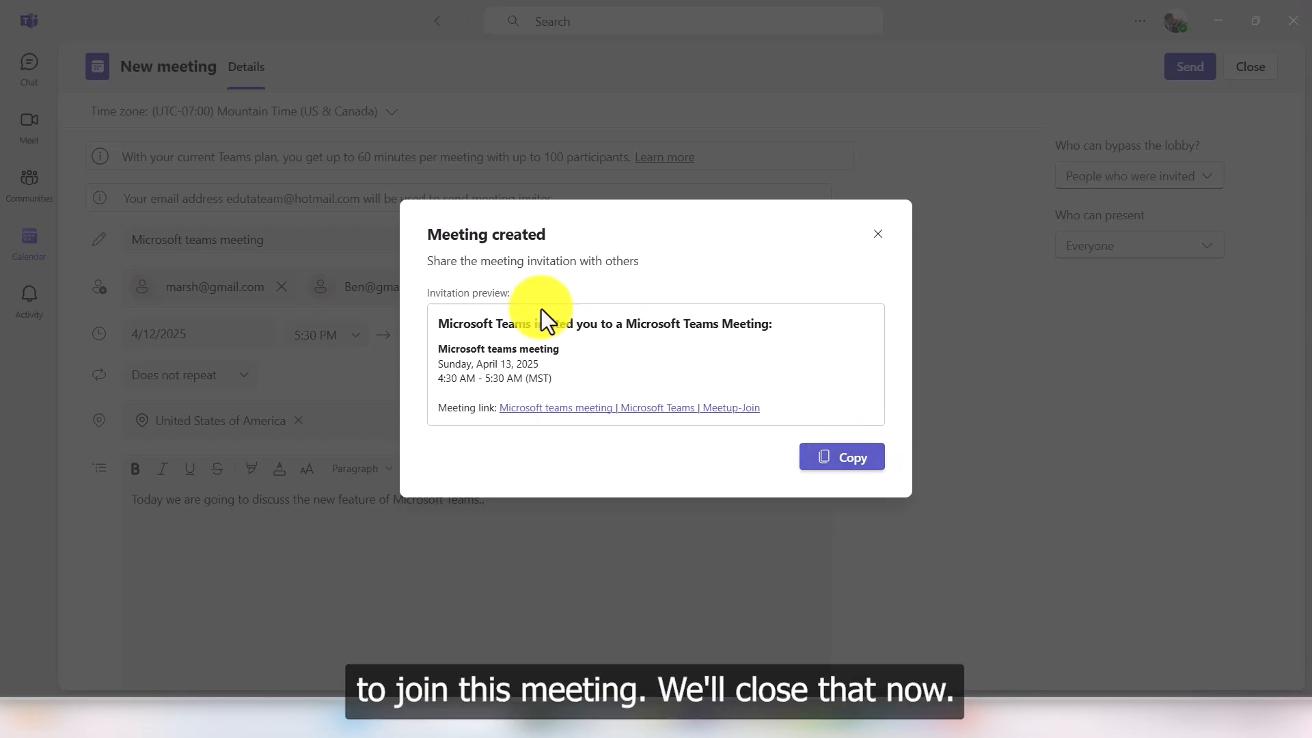
Step: Dismiss the confirmation, paste the meeting ID into Join with an ID, then close that popup
{"action": "left_click", "coordinate": [880, 249]}
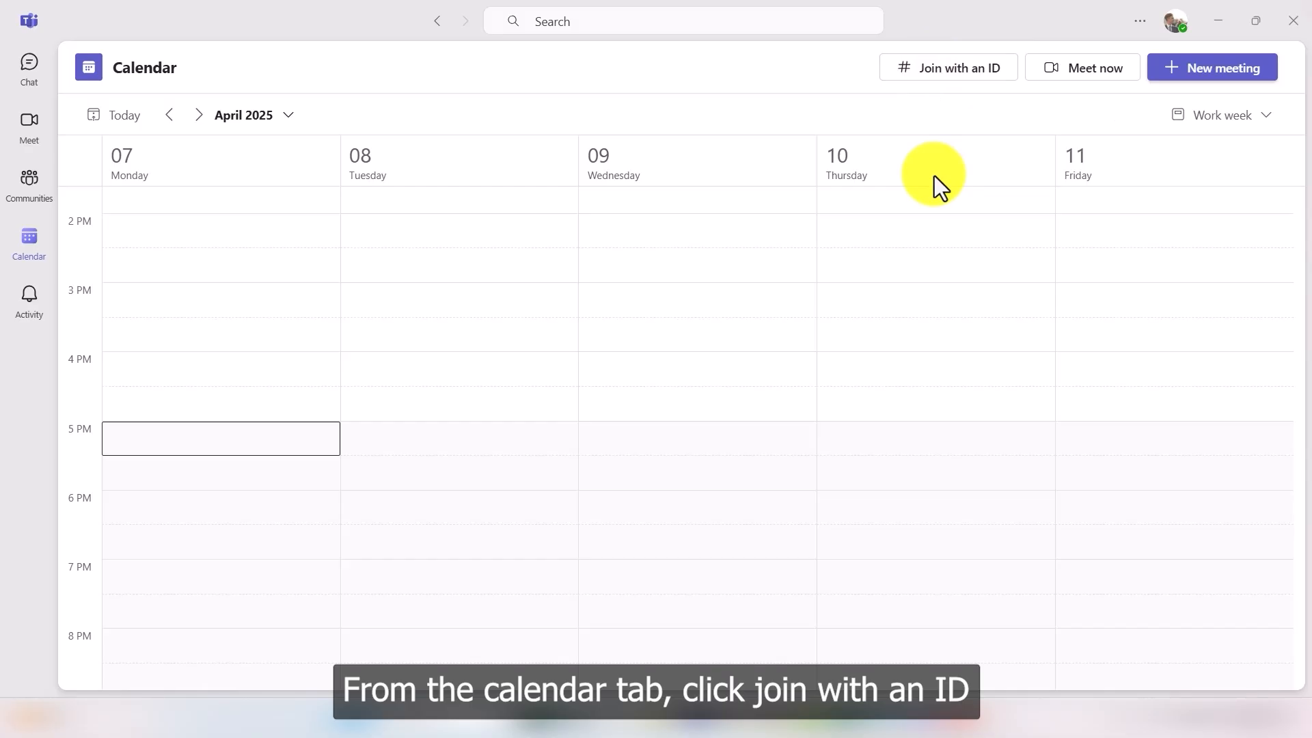
{"action": "left_click", "coordinate": [962, 71]}
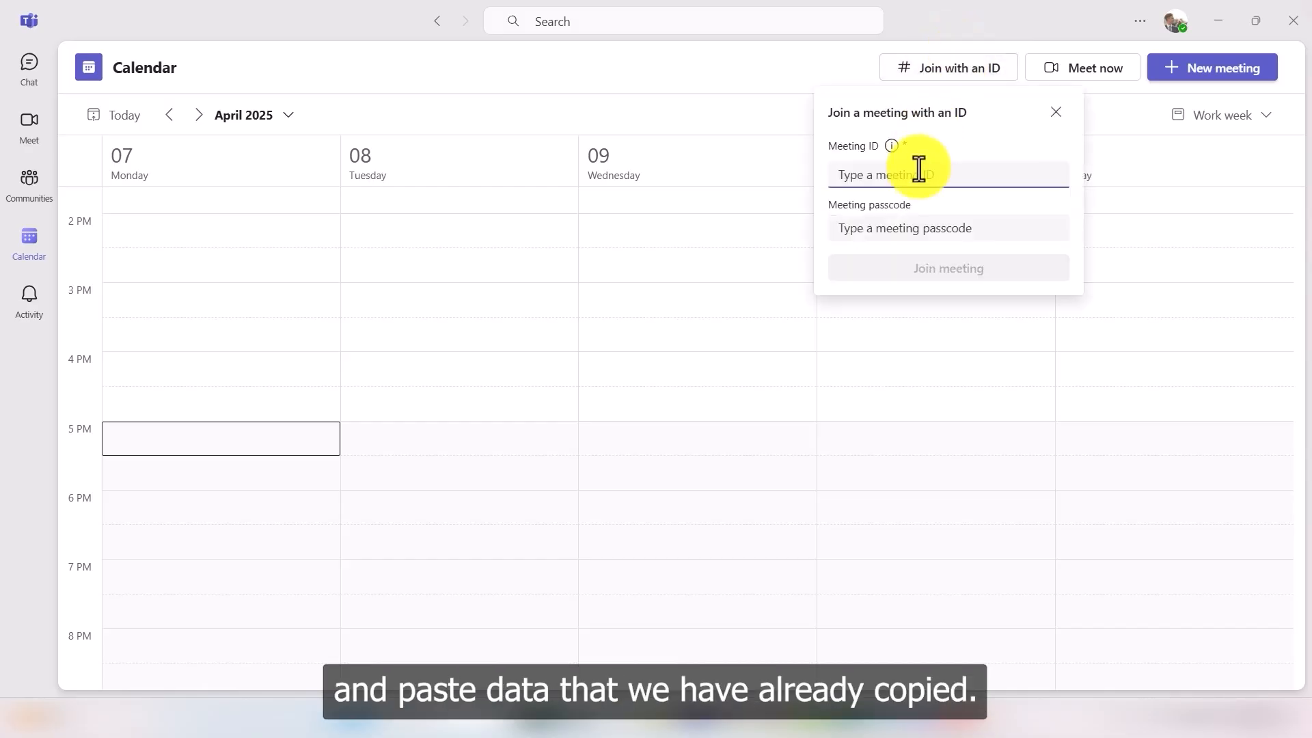
{"action": "key", "text": "ctrl+v"}
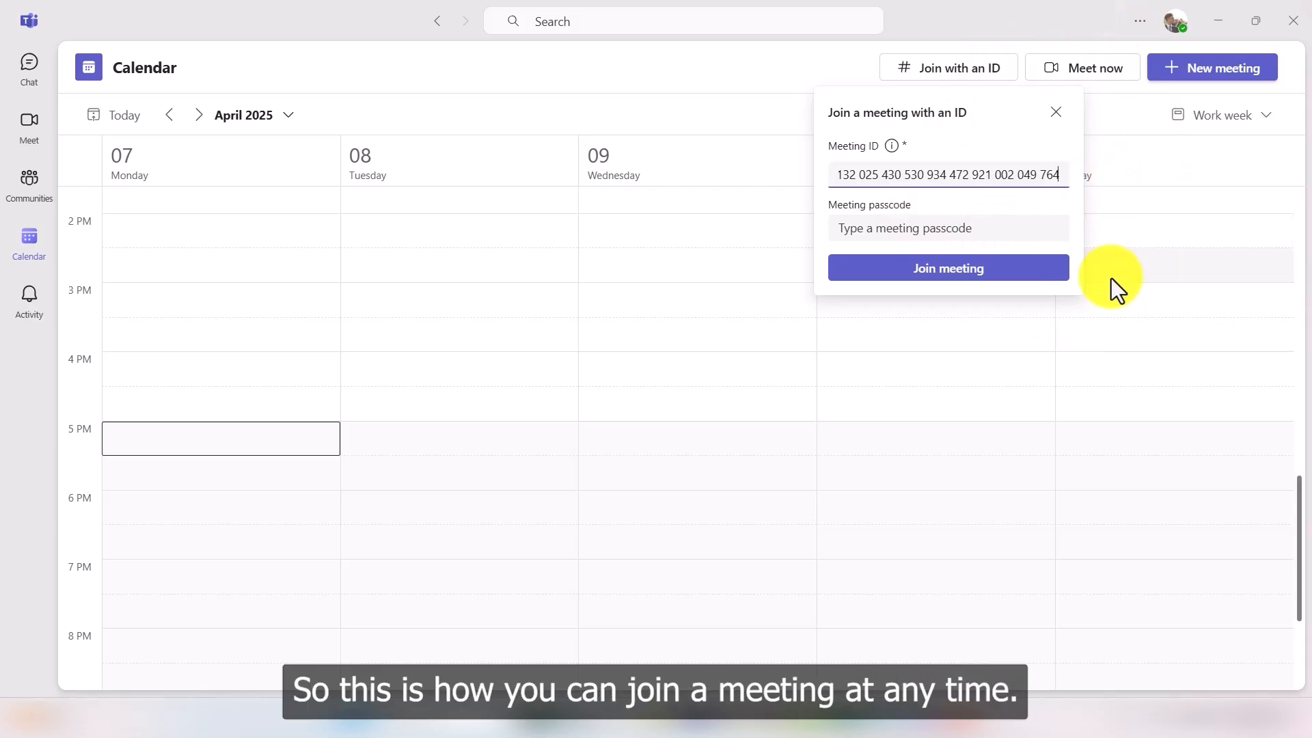
{"action": "left_click", "coordinate": [1055, 113]}
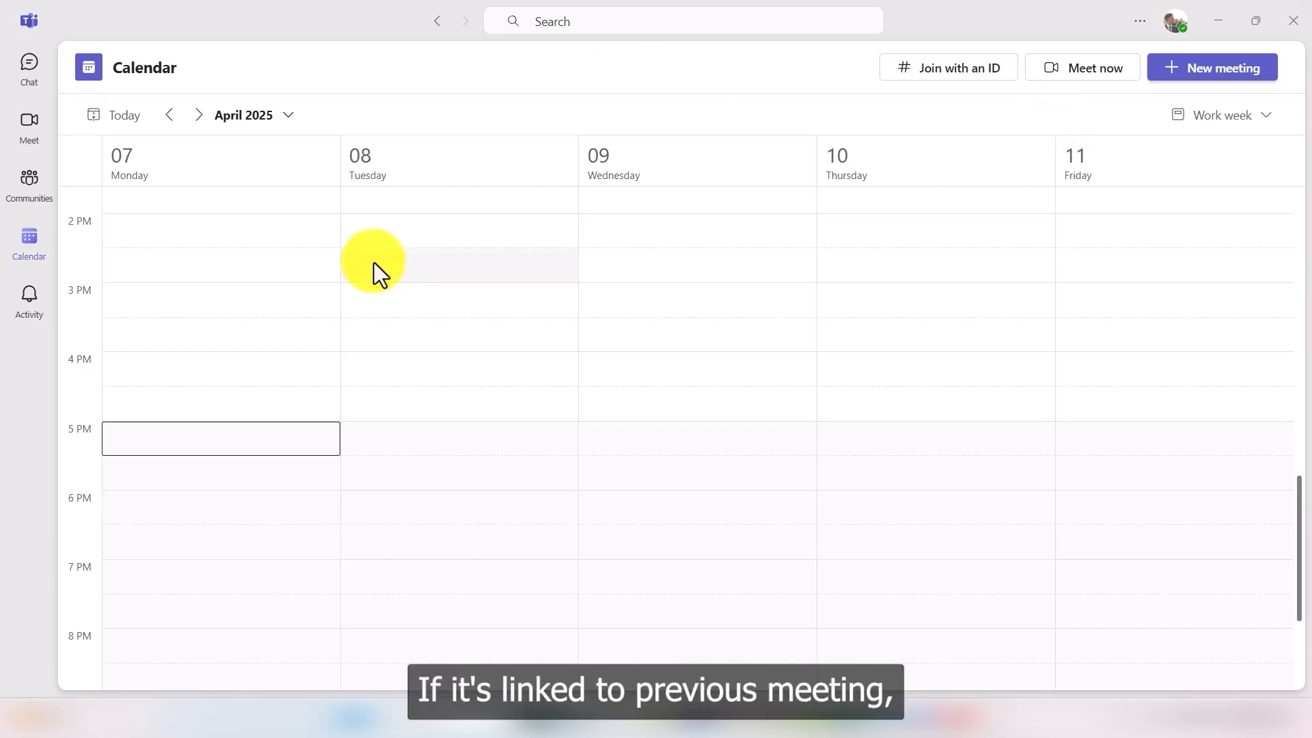
Step: Switch to the Chat page
{"action": "left_click", "coordinate": [30, 82]}
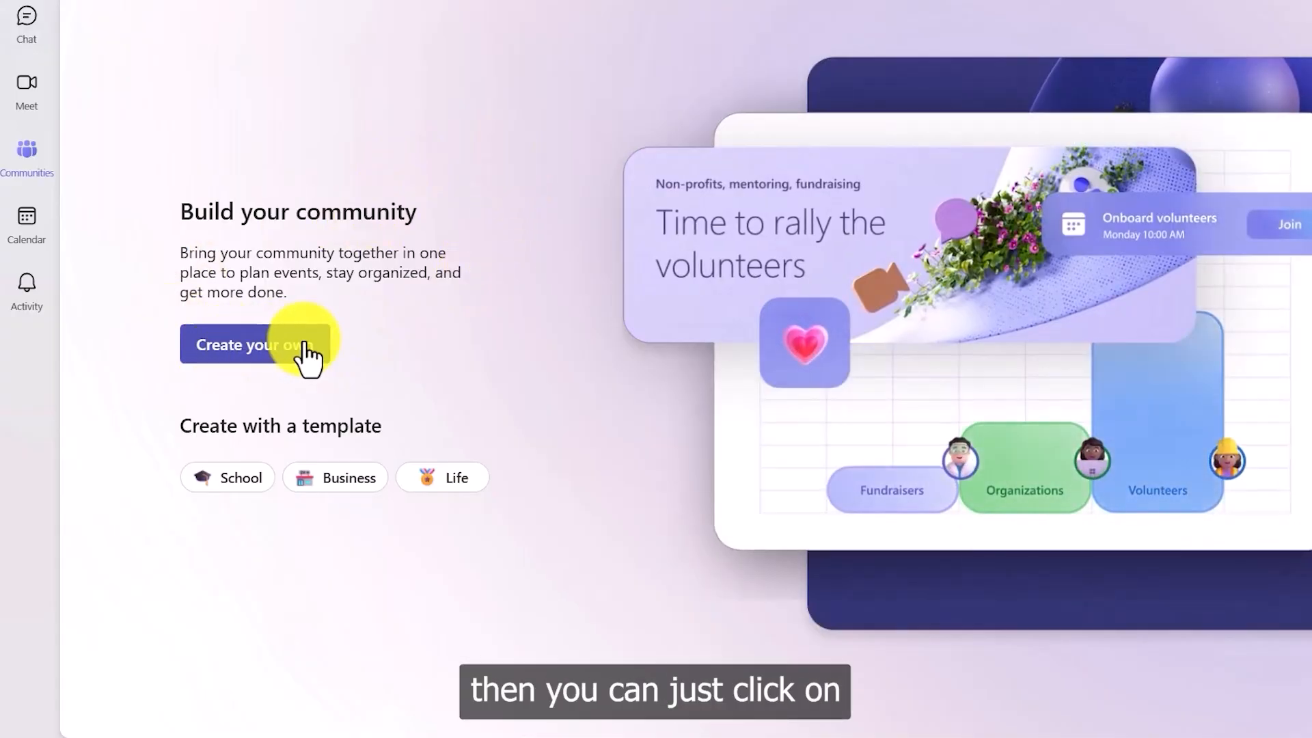
Step: Start a new community and browse the templates such as School, Sports and Gaming
{"action": "left_click", "coordinate": [263, 355]}
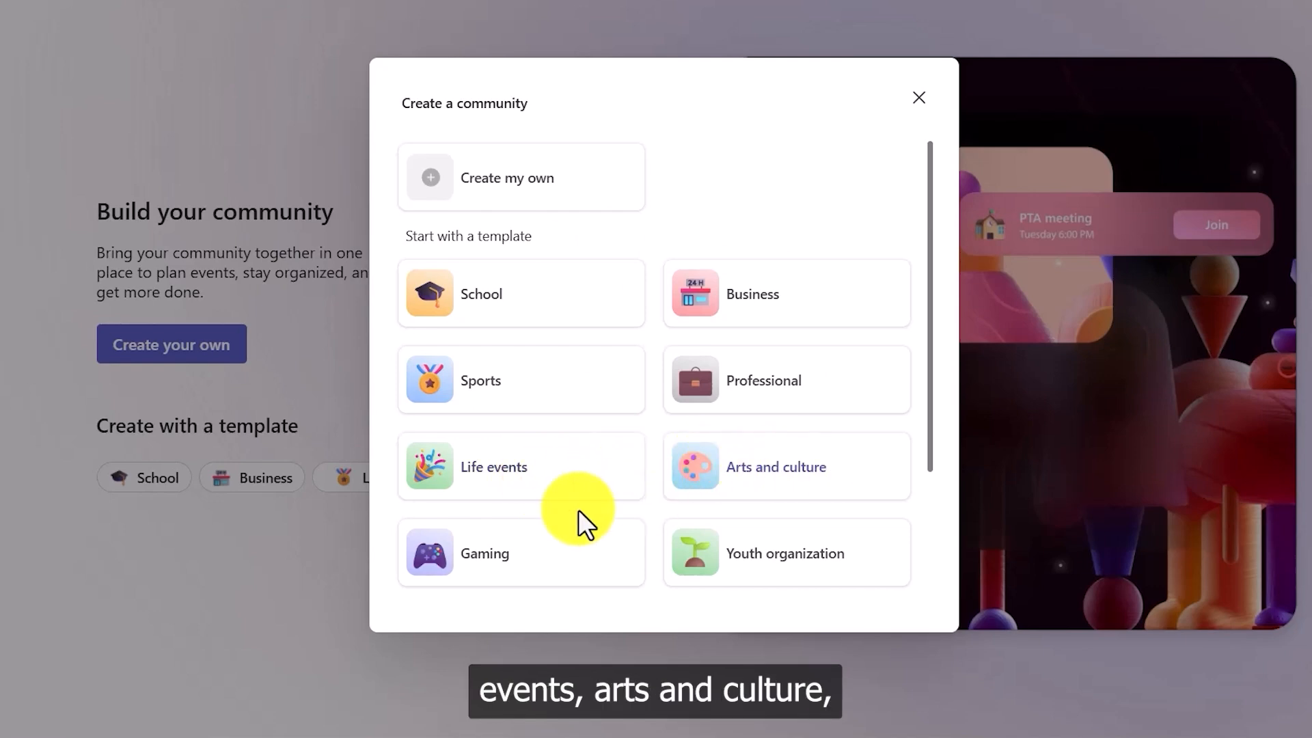
{"action": "scroll", "coordinate": [578, 510], "scroll_direction": "down", "scroll_amount": 3}
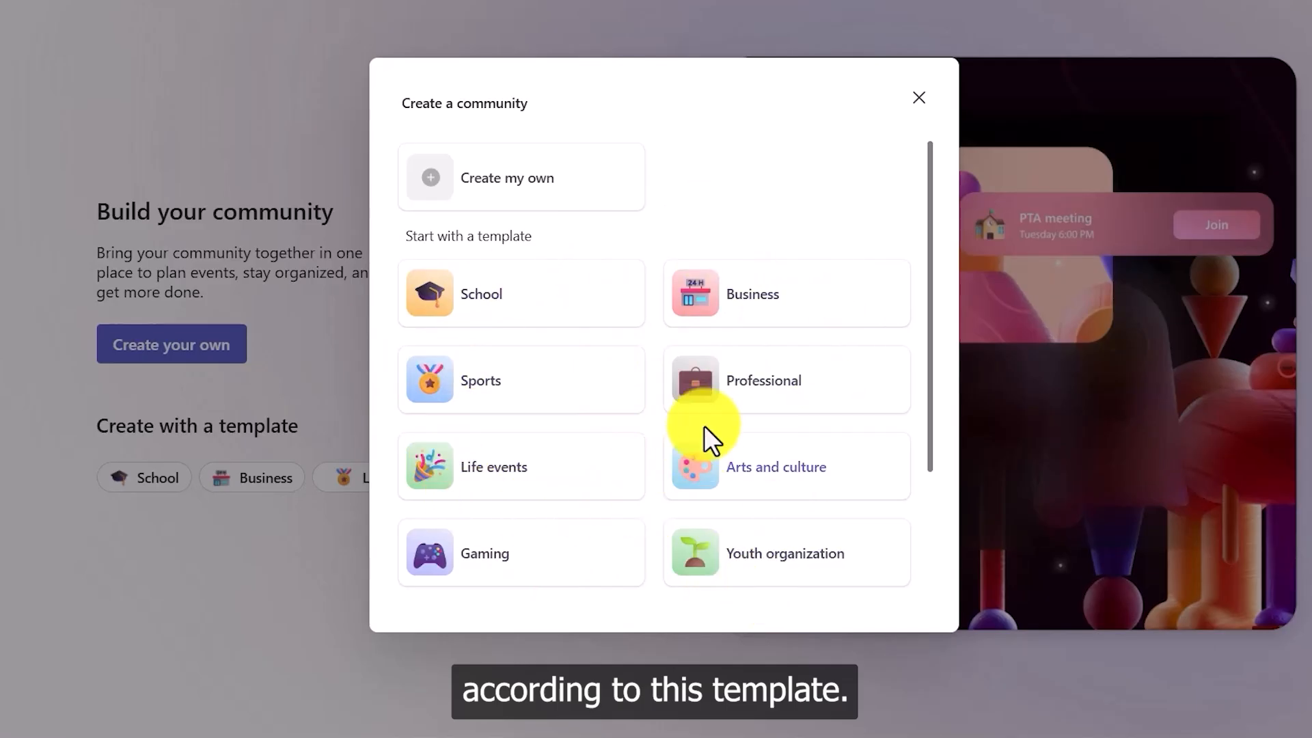
Step: Build the community from scratch, naming it 'Microsoft Teams Learners' and adding a description about learning Microsoft Teams
{"action": "left_click", "coordinate": [518, 183]}
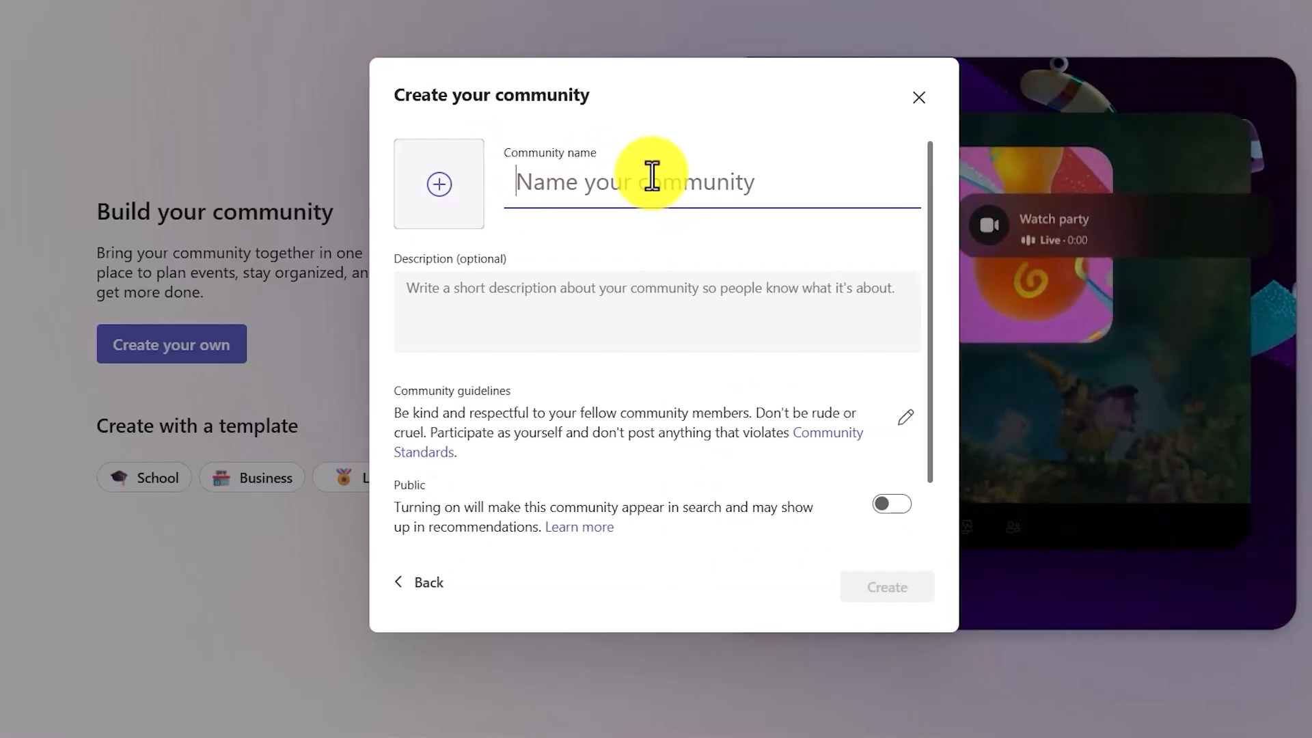
{"action": "left_click", "coordinate": [620, 159]}
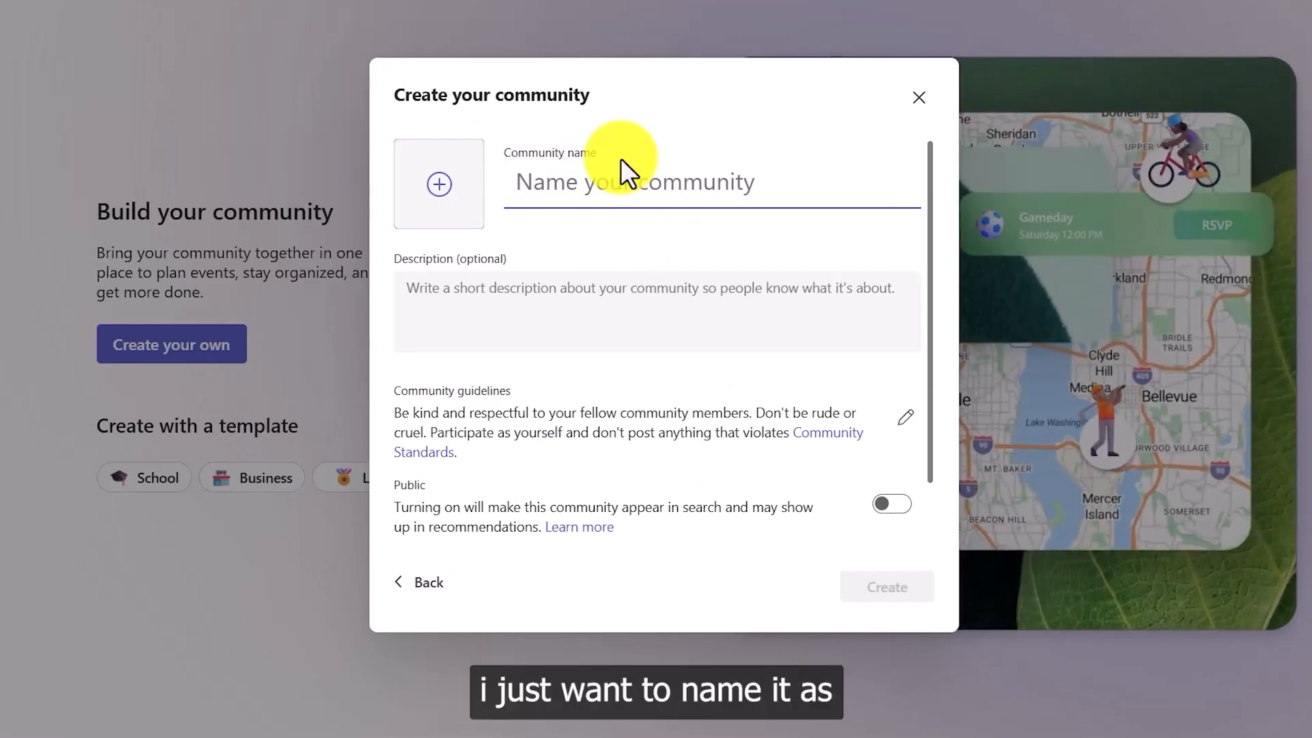
{"action": "type", "text": "Micr"}
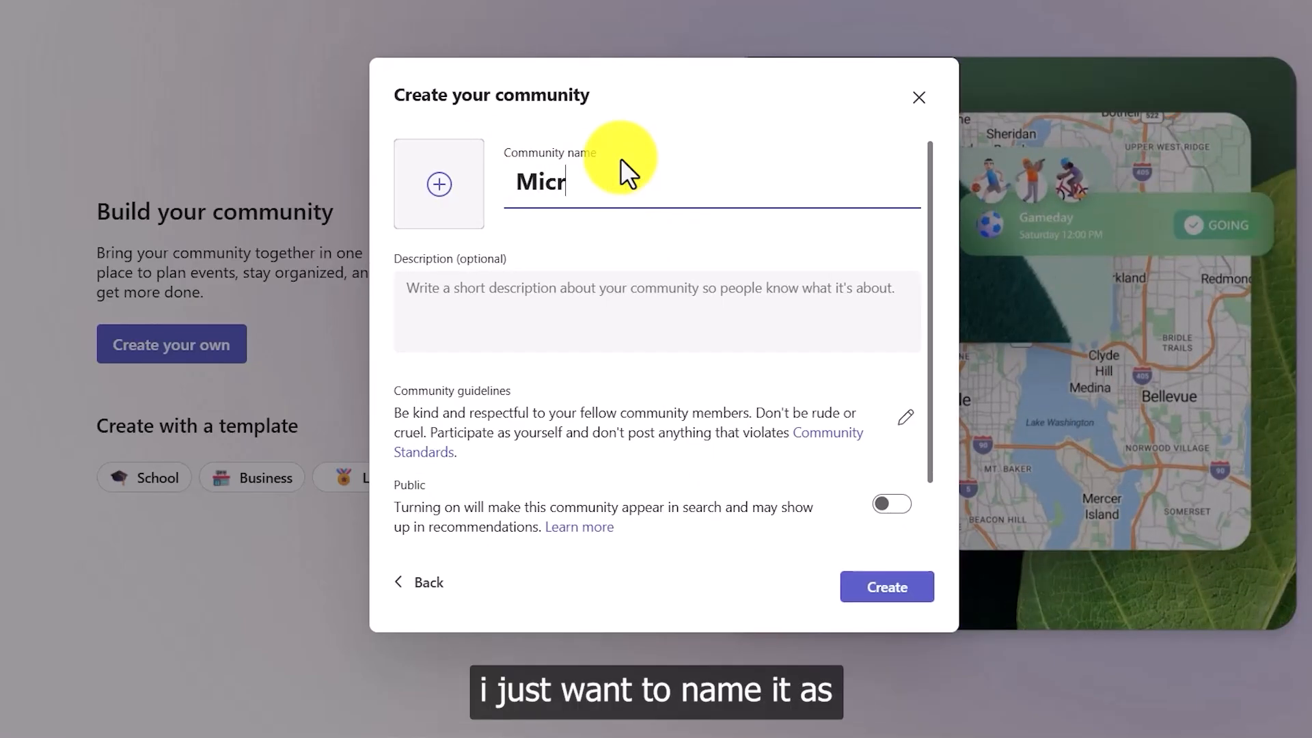
{"action": "type", "text": "osoft"}
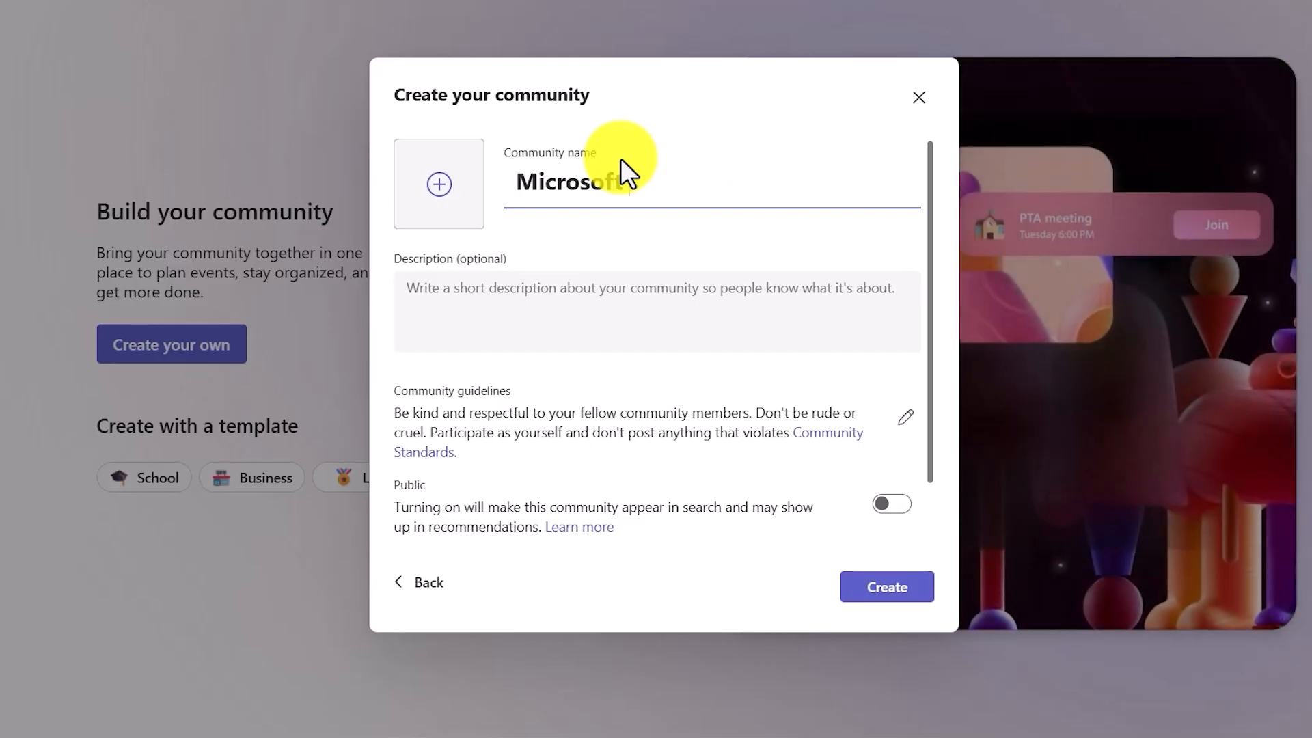
{"action": "type", "text": " Teams Learners"}
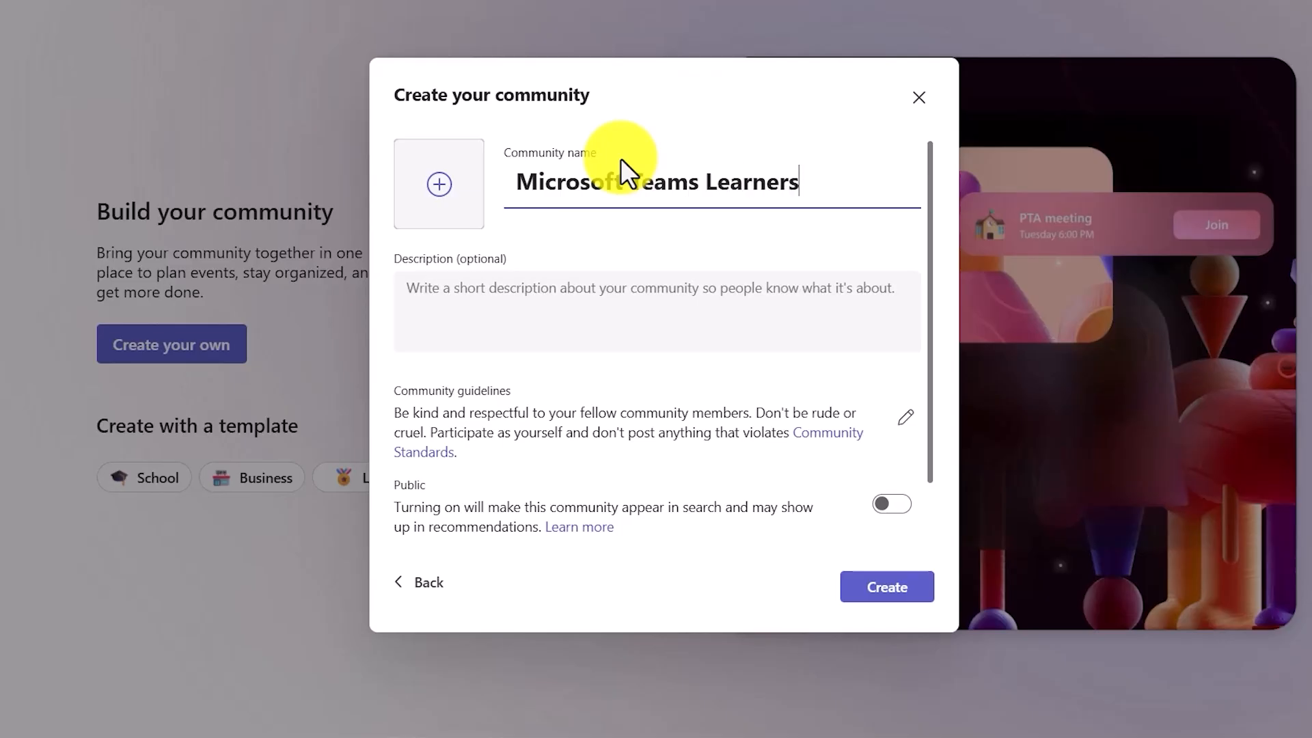
{"action": "left_click", "coordinate": [538, 302]}
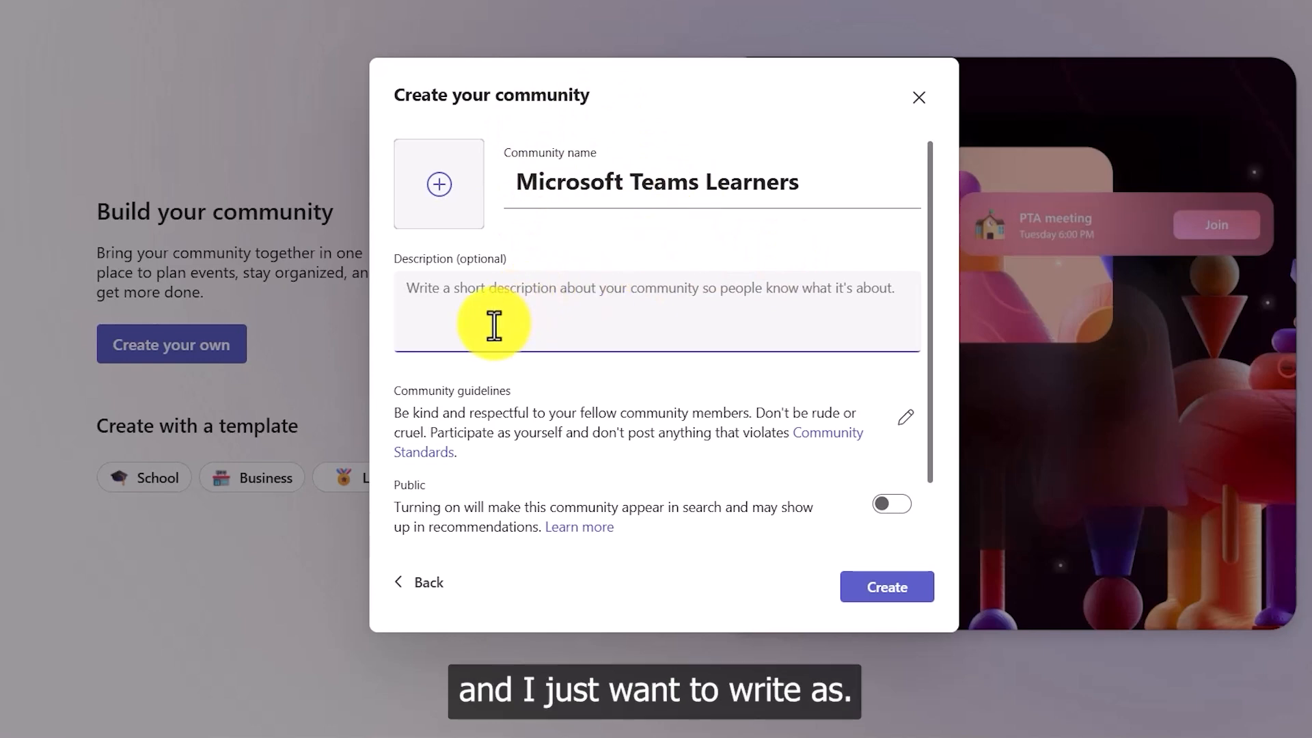
{"action": "type", "text": "This c"}
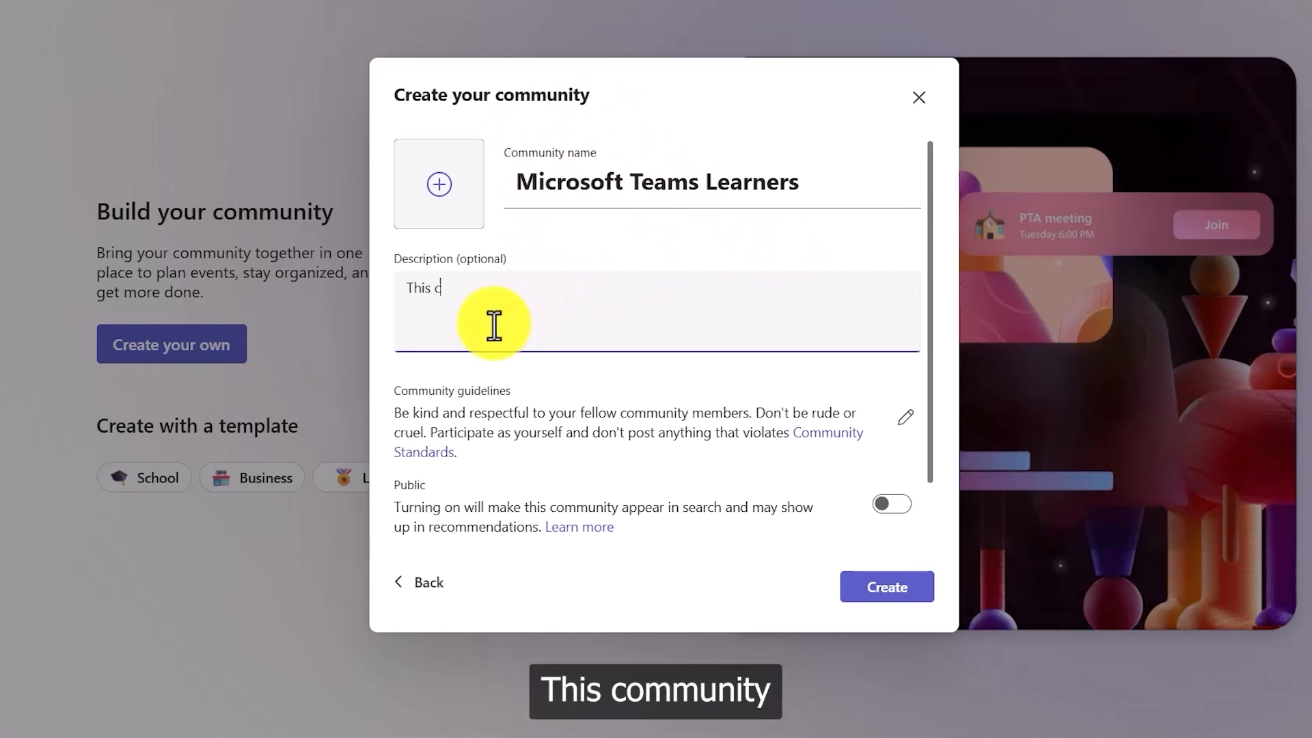
{"action": "type", "text": "ommunit"}
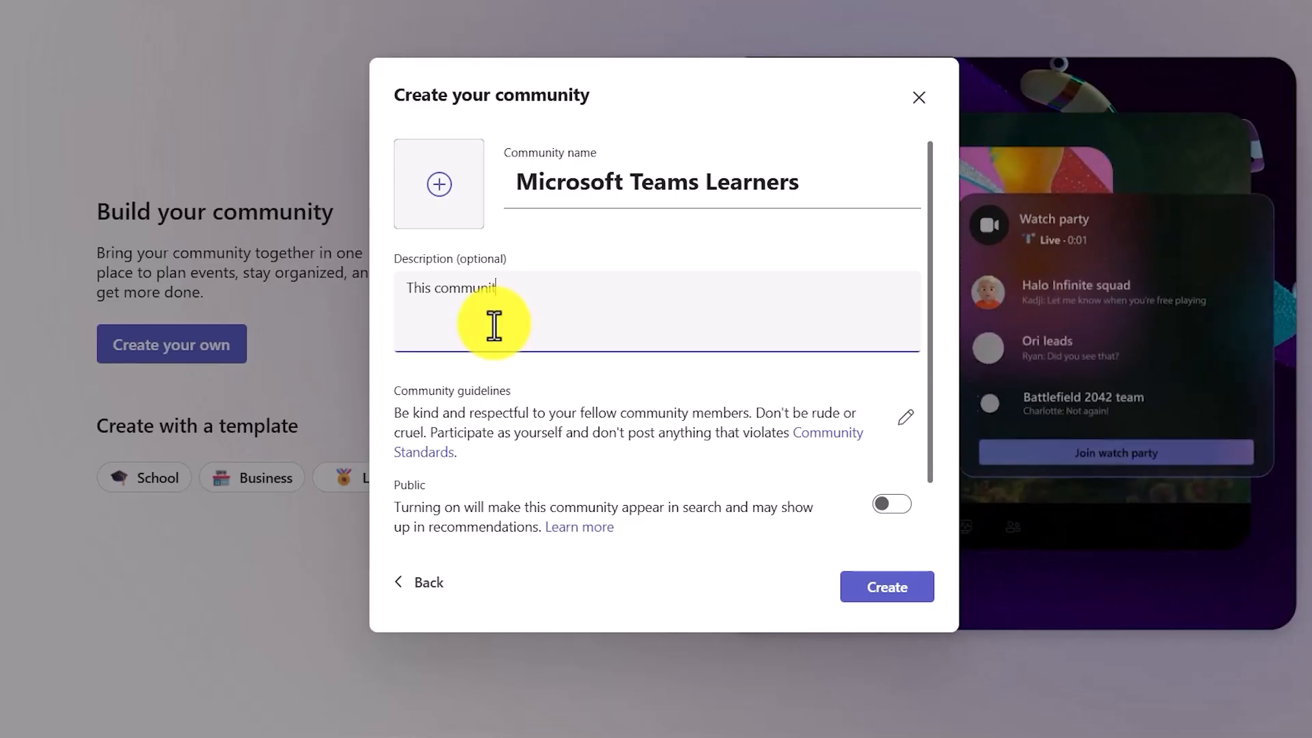
{"action": "type", "text": "y will"}
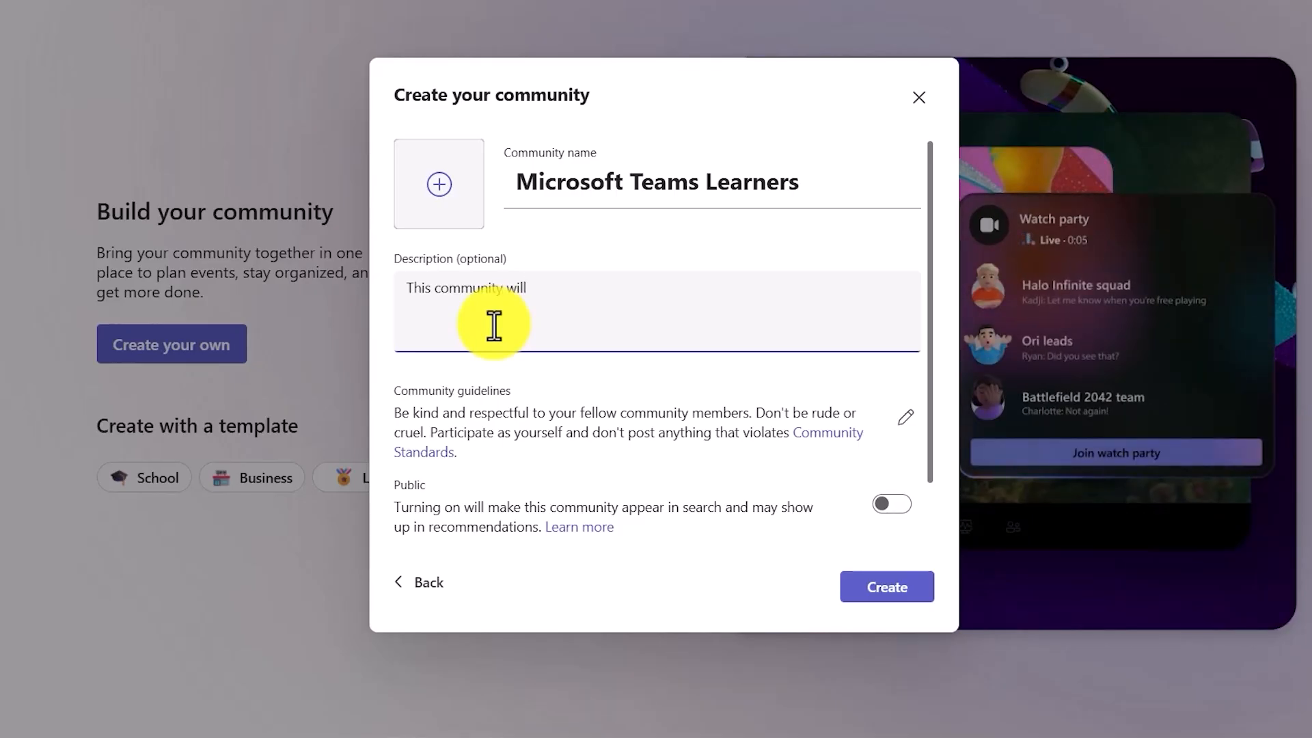
{"action": "type", "text": " let the pa"}
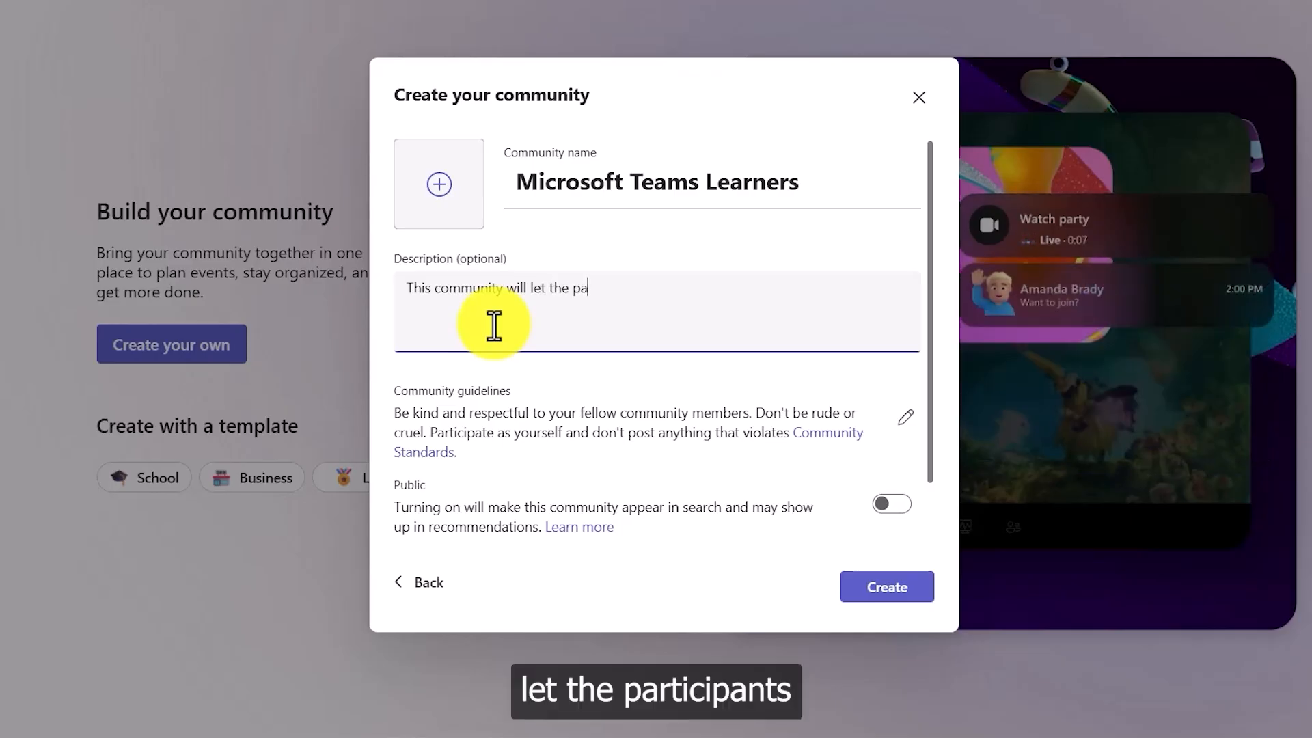
{"action": "type", "text": "rti"}
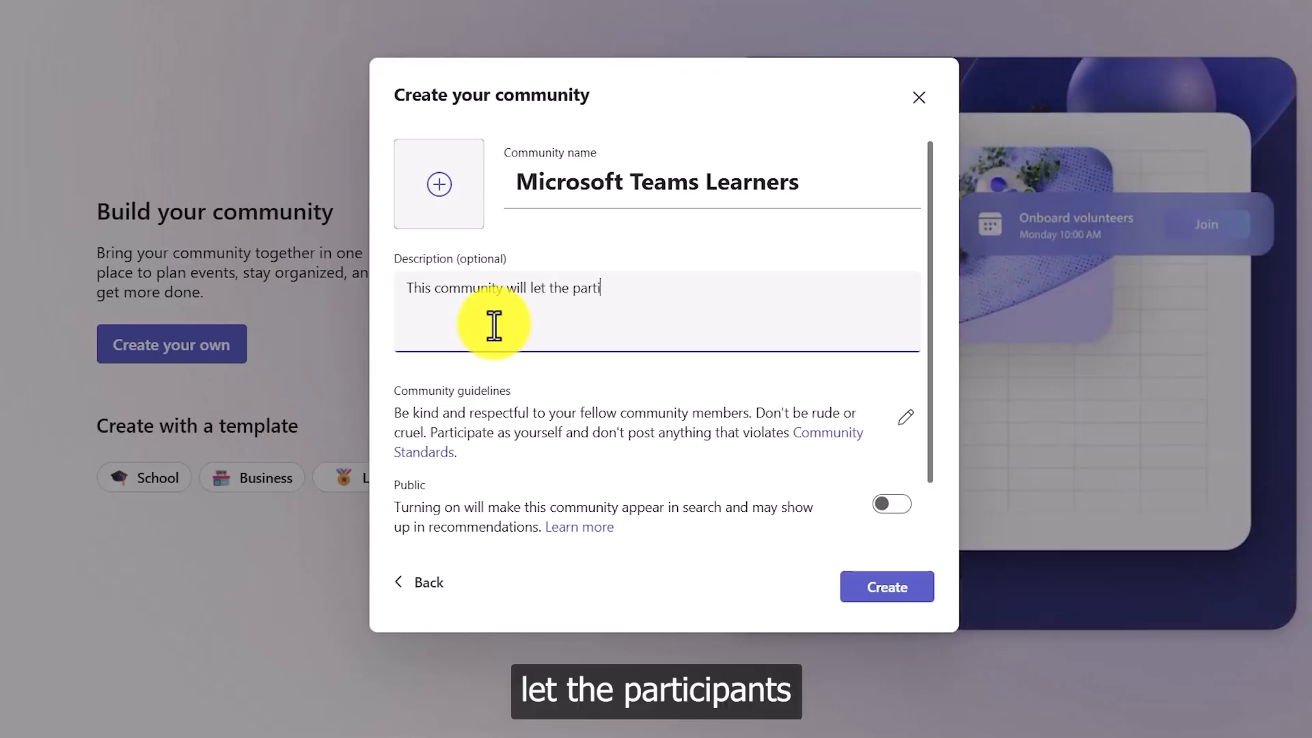
{"action": "type", "text": "cipants "}
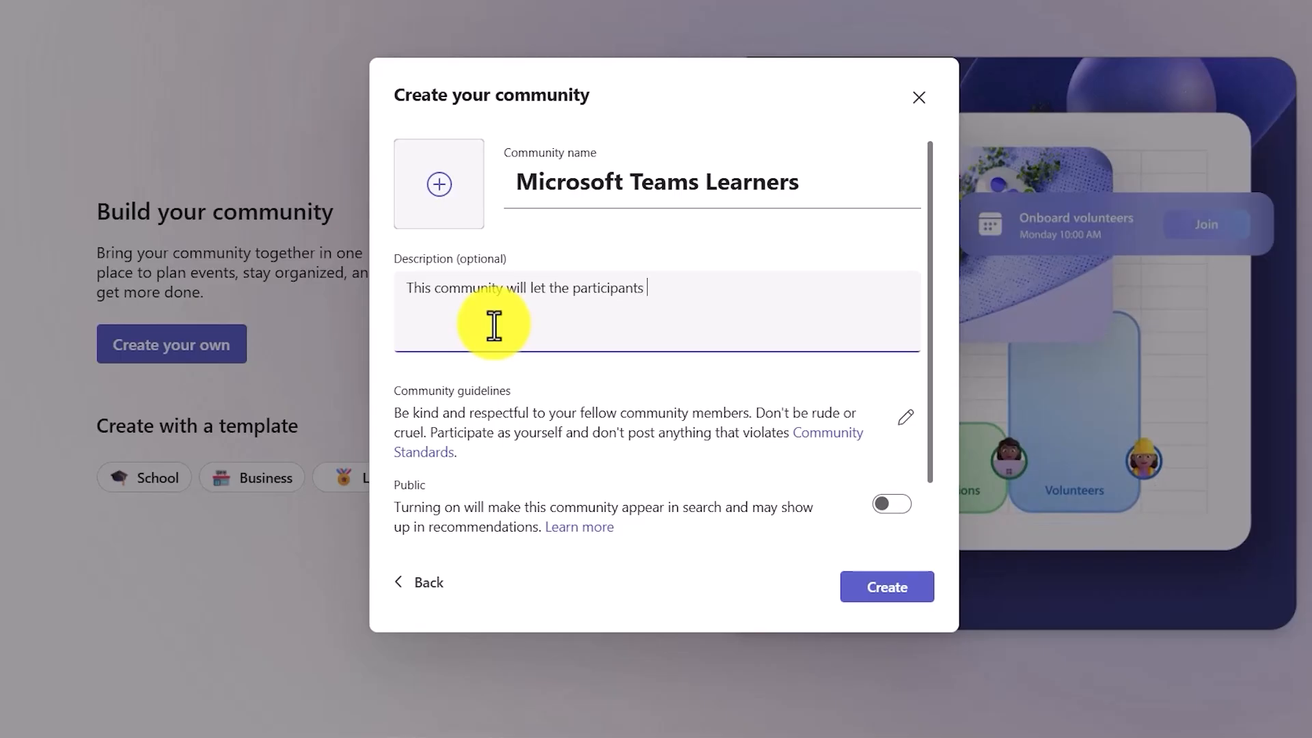
{"action": "type", "text": "learn about Microsi"}
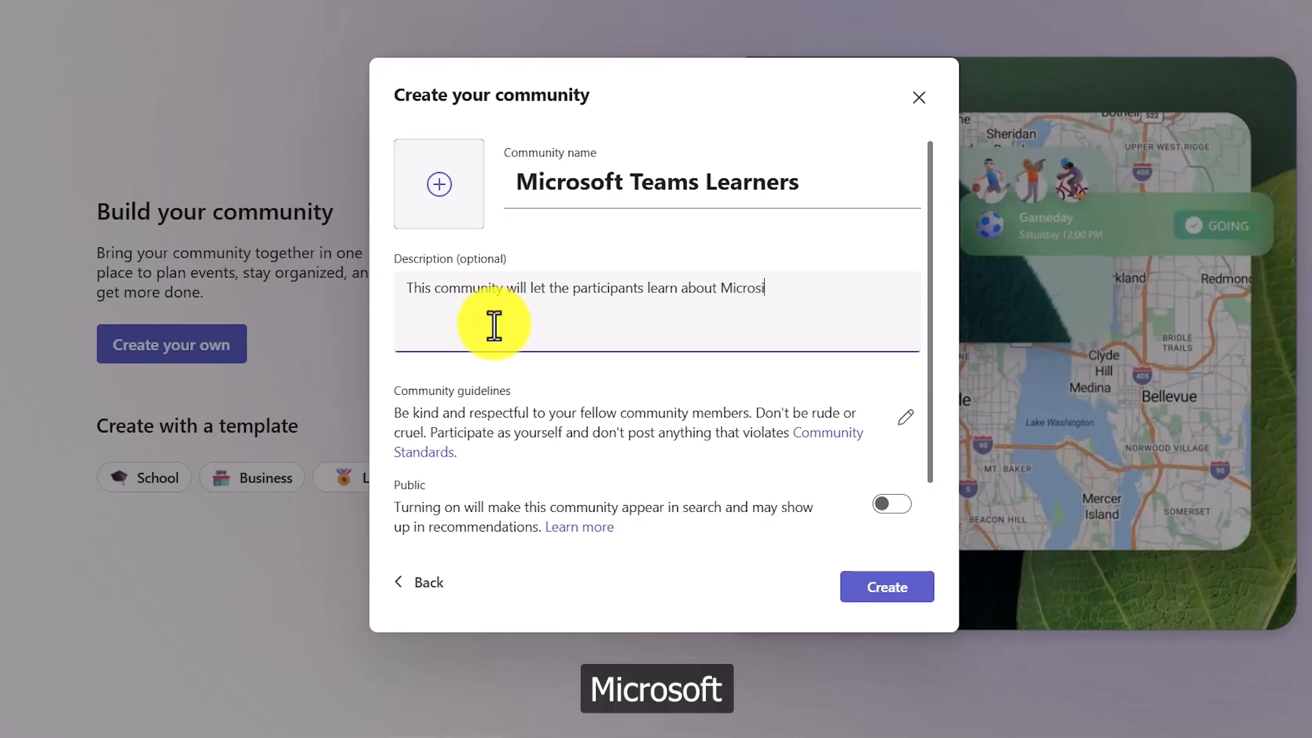
{"action": "type", "text": "ft Teams"}
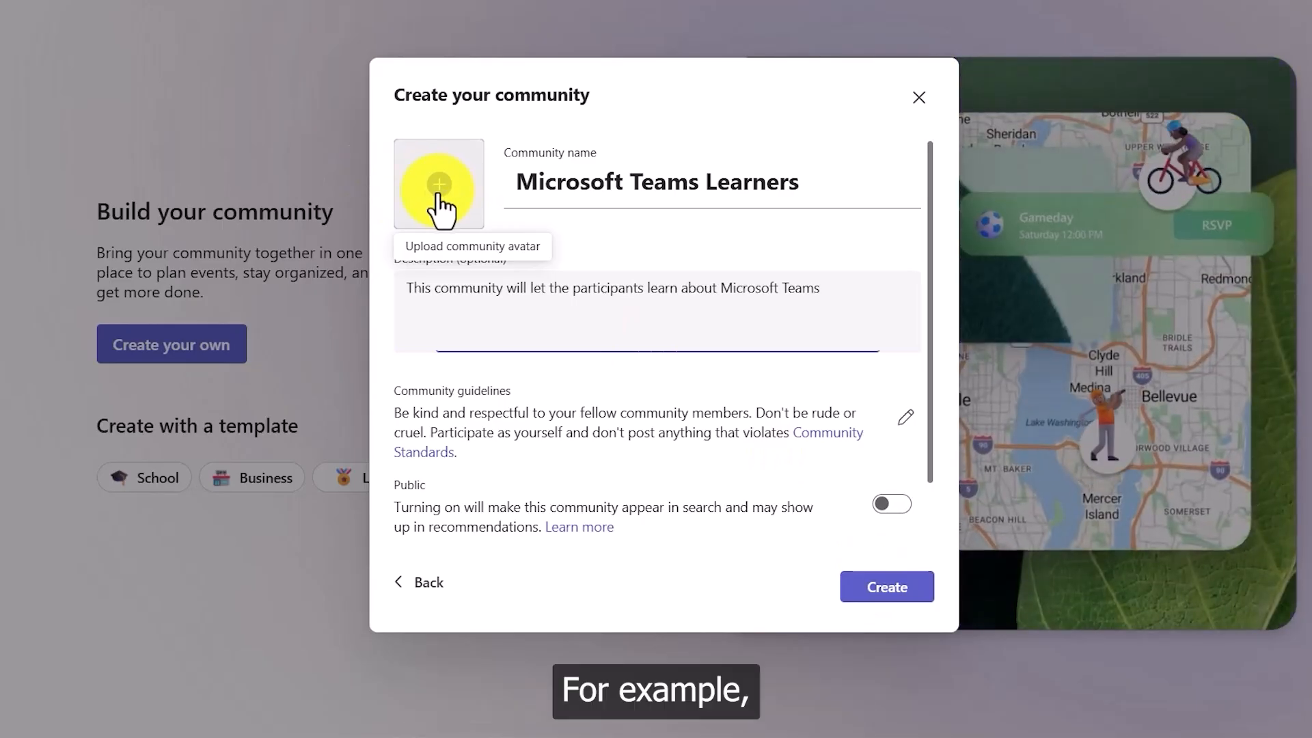
{"action": "left_click", "coordinate": [437, 194]}
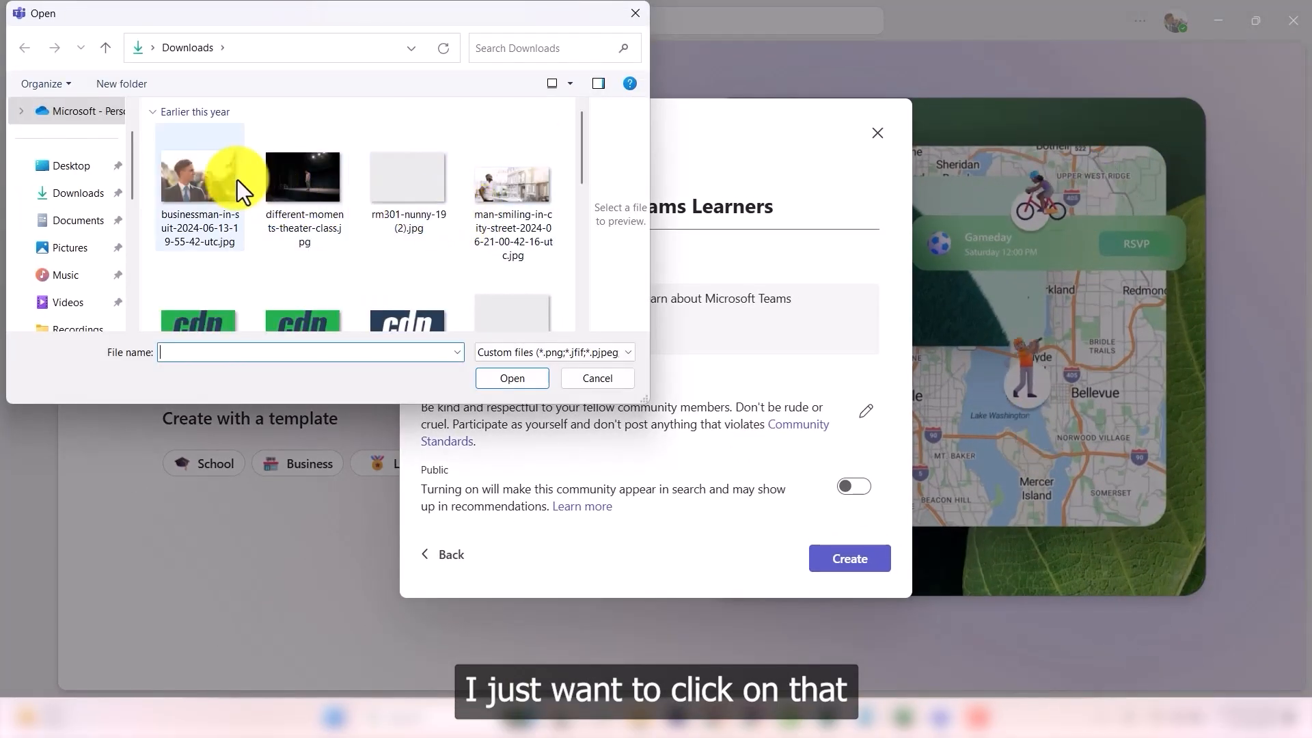
{"action": "left_click", "coordinate": [194, 179]}
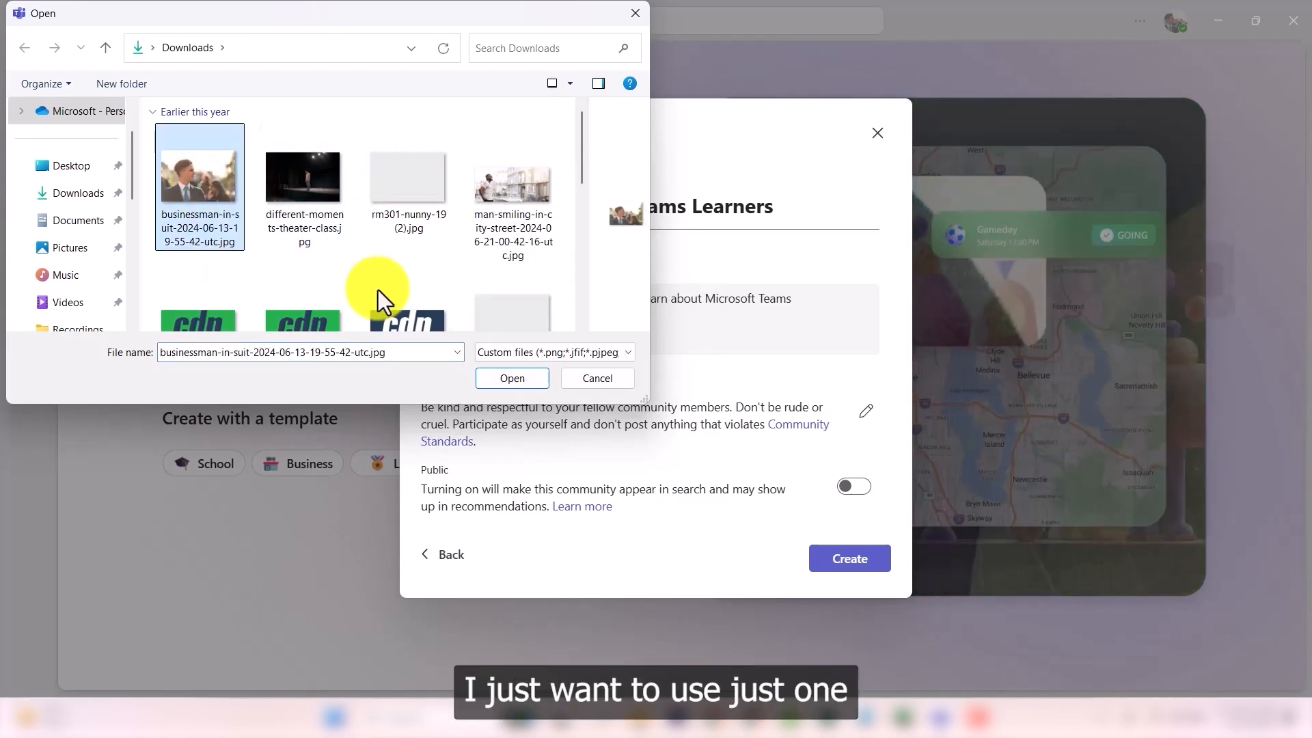
{"action": "left_click", "coordinate": [505, 379]}
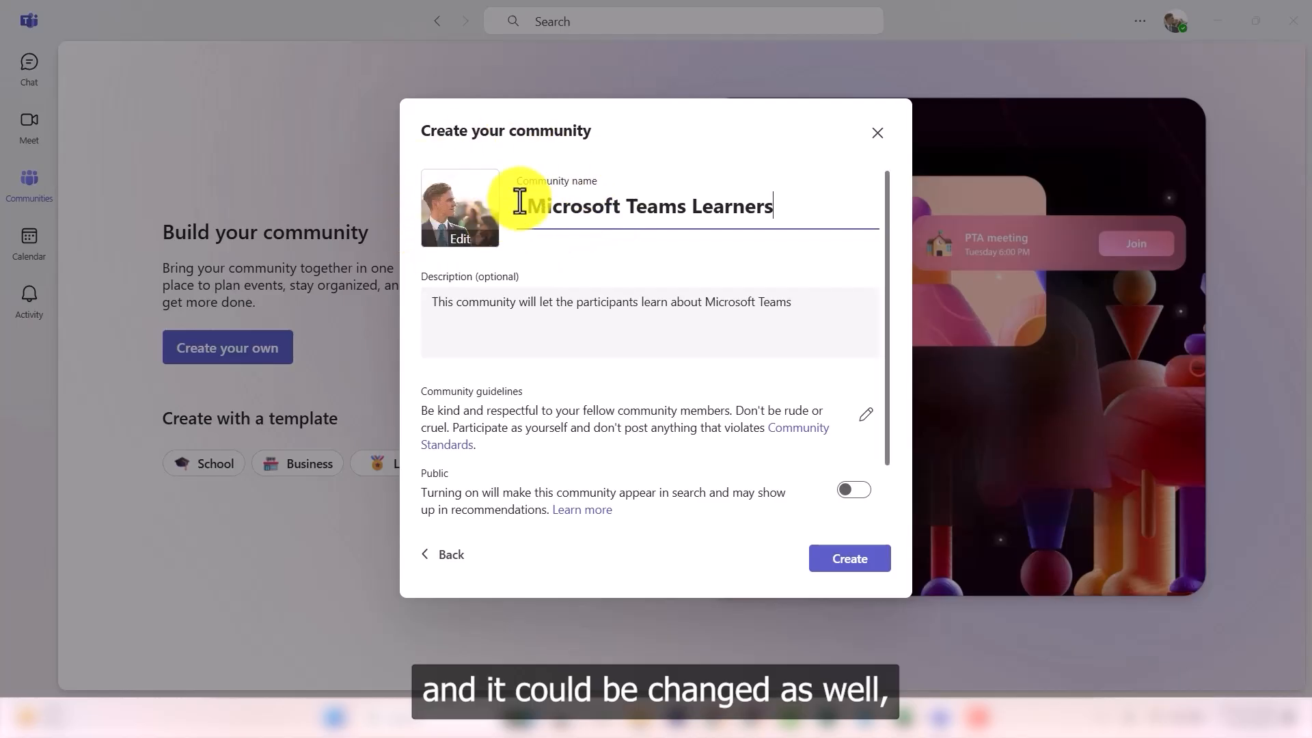
{"action": "left_click", "coordinate": [471, 251]}
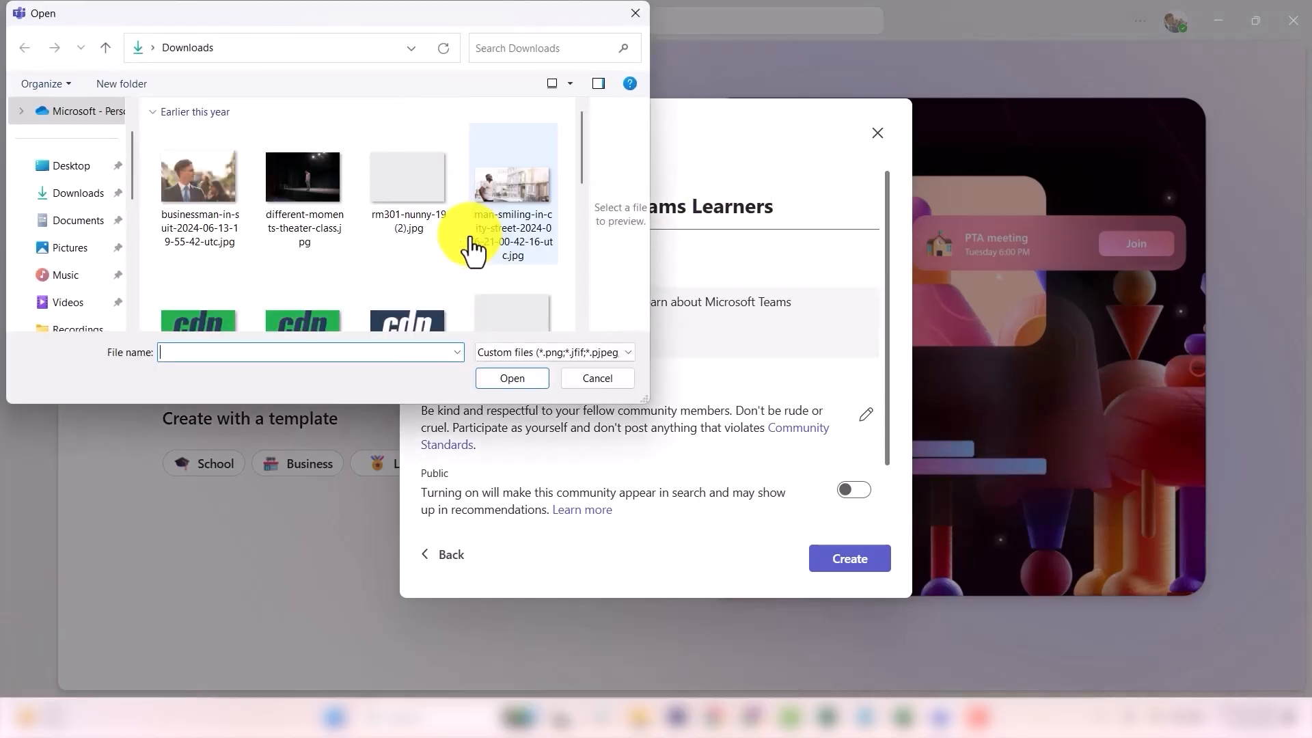
{"action": "left_click", "coordinate": [597, 381]}
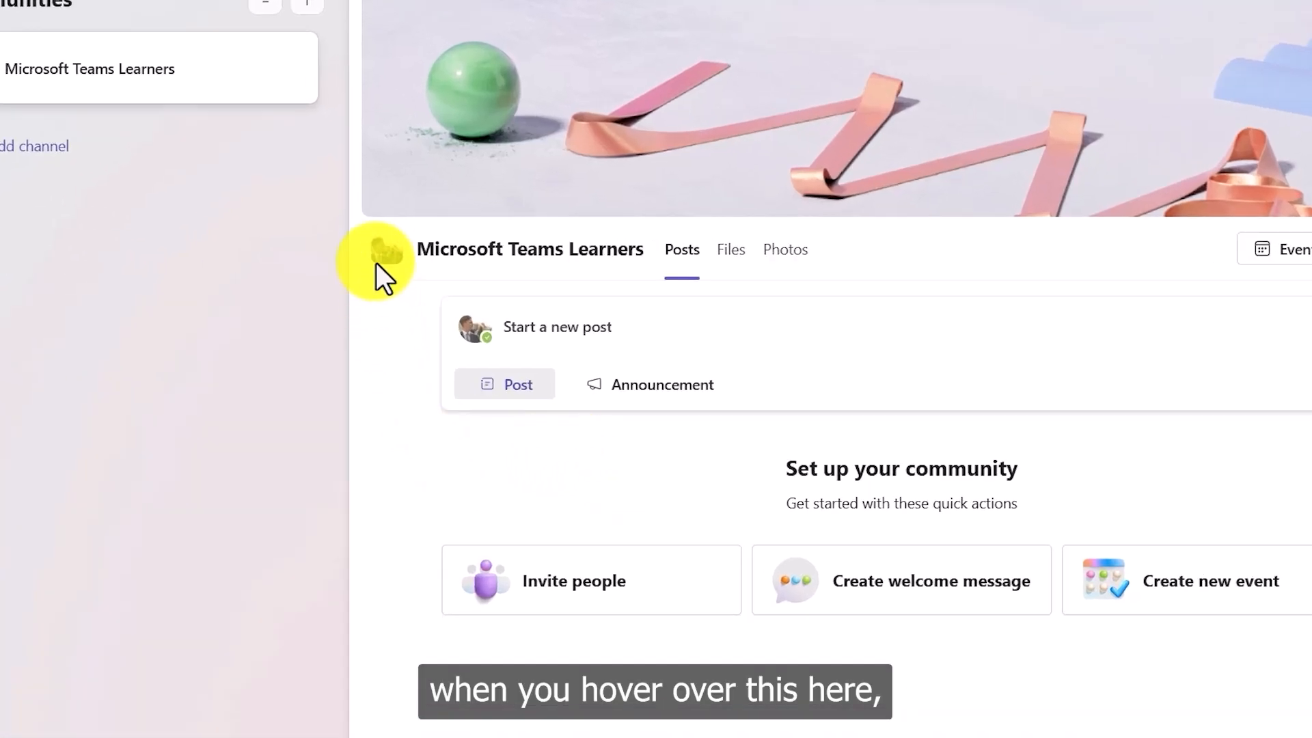
Step: Look over the new Microsoft Teams Learners page with its ribbons banner and avatar
{"action": "mouse_move", "coordinate": [381, 250]}
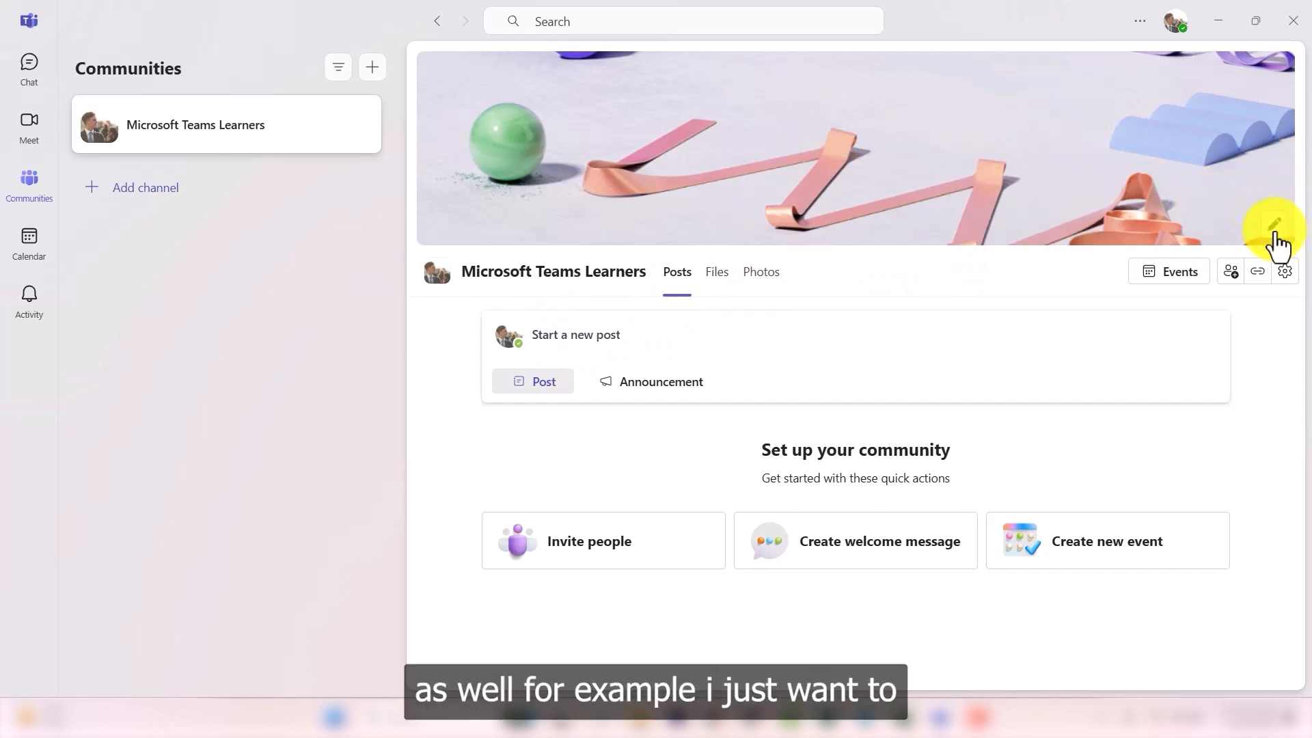
Step: Replace the community banner with the pink preset showing purple planets
{"action": "left_click", "coordinate": [1275, 242]}
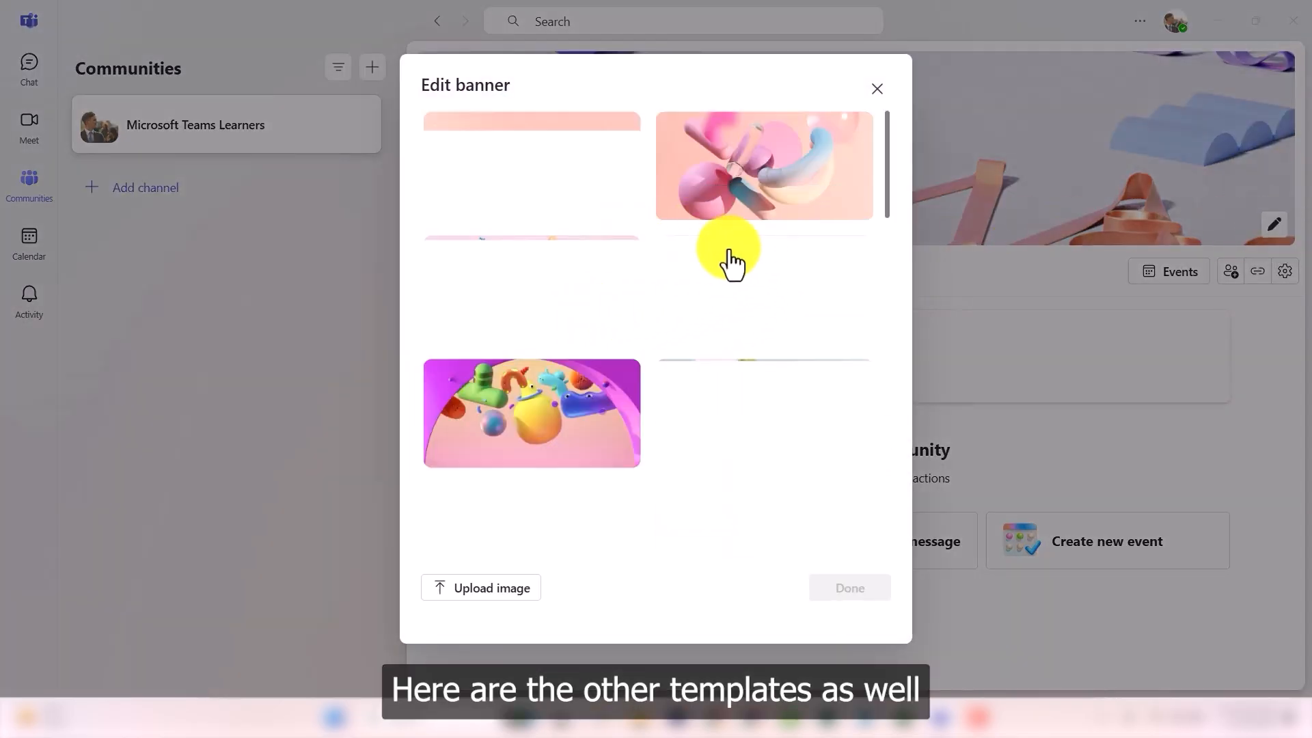
{"action": "scroll", "coordinate": [666, 273], "scroll_direction": "down", "scroll_amount": 5}
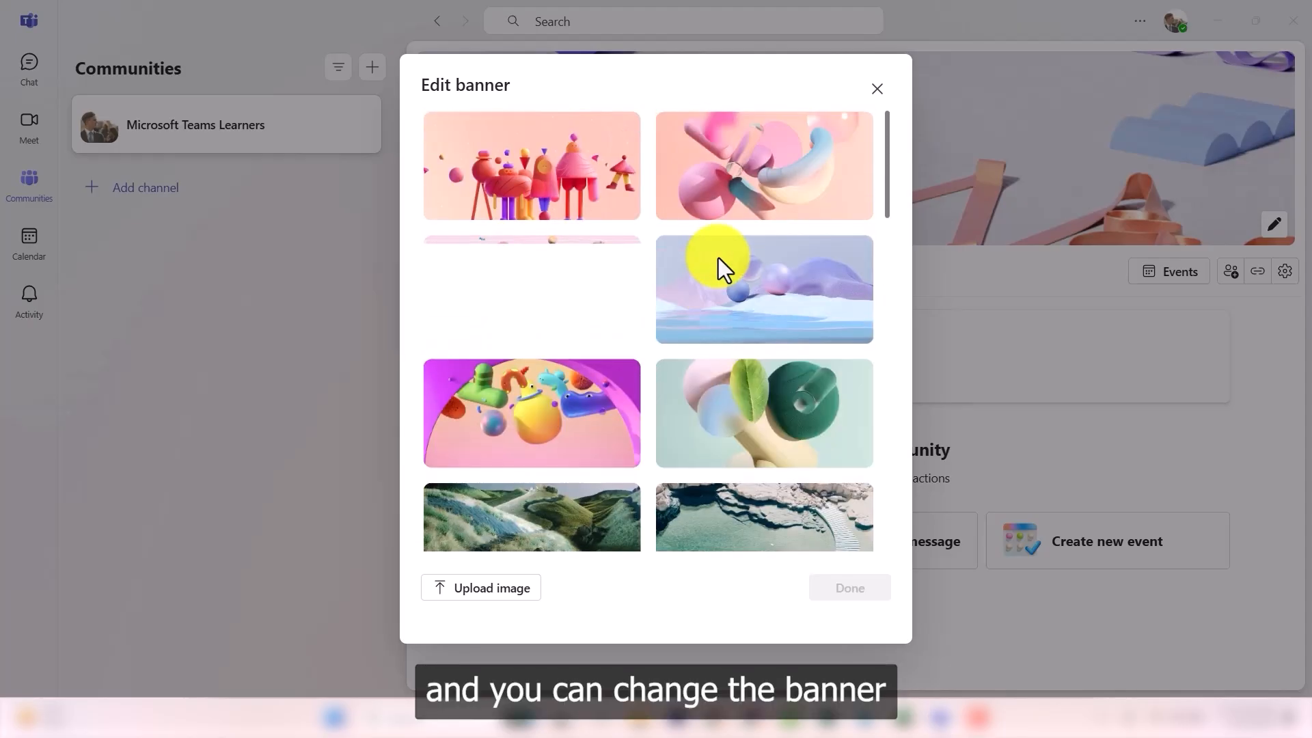
{"action": "scroll", "coordinate": [718, 271], "scroll_direction": "down", "scroll_amount": 5}
{"action": "scroll", "coordinate": [575, 272], "scroll_direction": "down", "scroll_amount": 10}
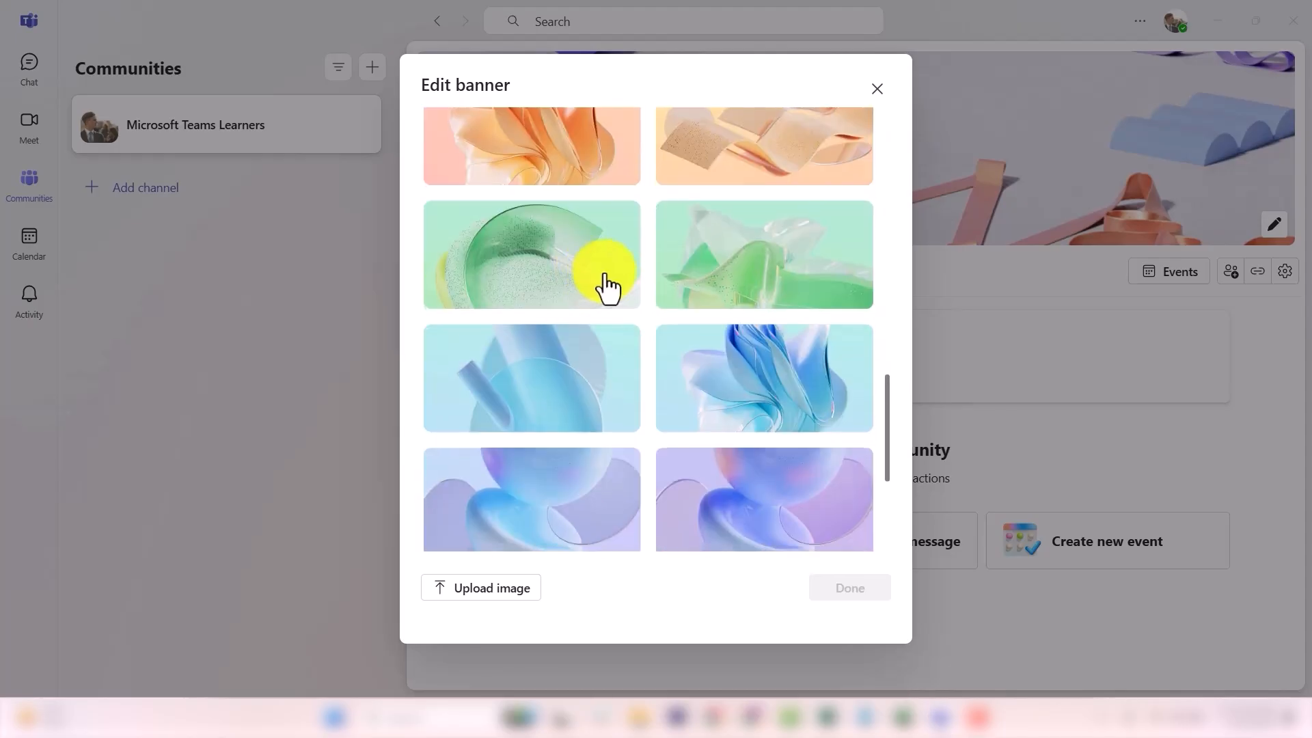
{"action": "scroll", "coordinate": [635, 275], "scroll_direction": "up", "scroll_amount": 12}
{"action": "scroll", "coordinate": [633, 286], "scroll_direction": "up", "scroll_amount": 6}
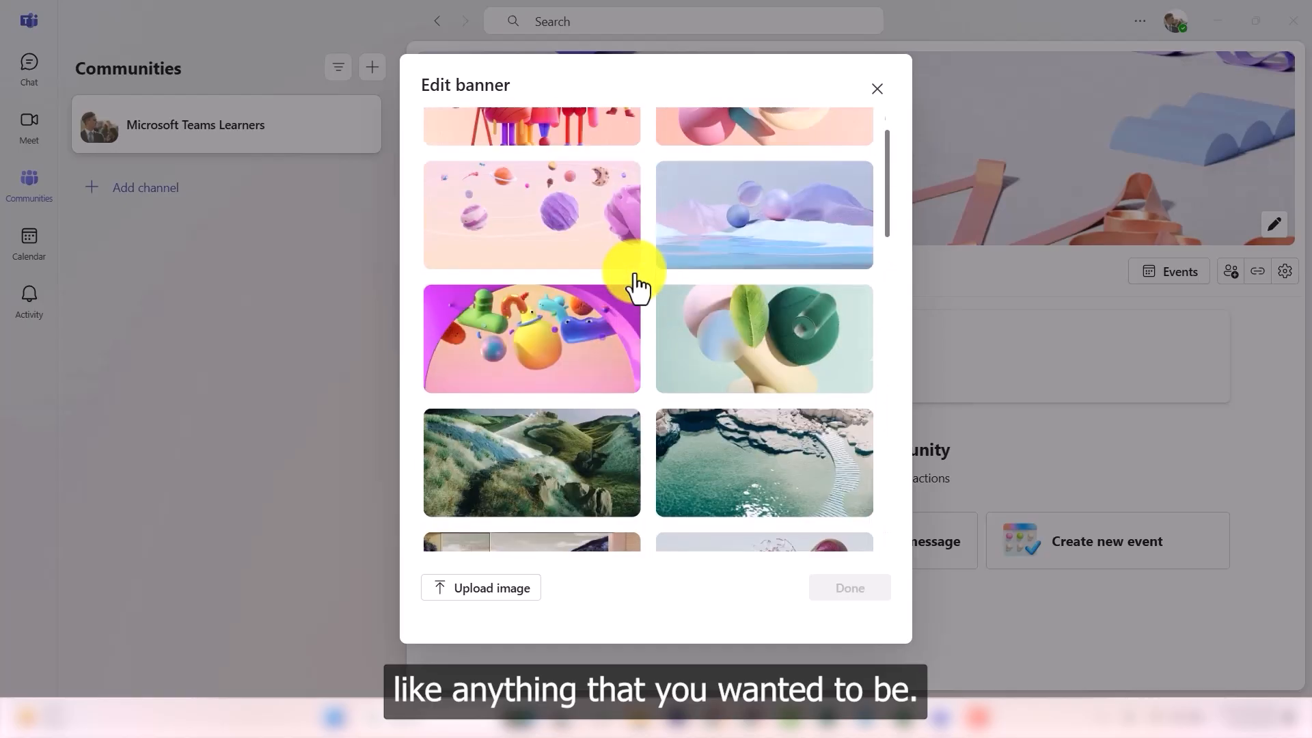
{"action": "left_click", "coordinate": [542, 193]}
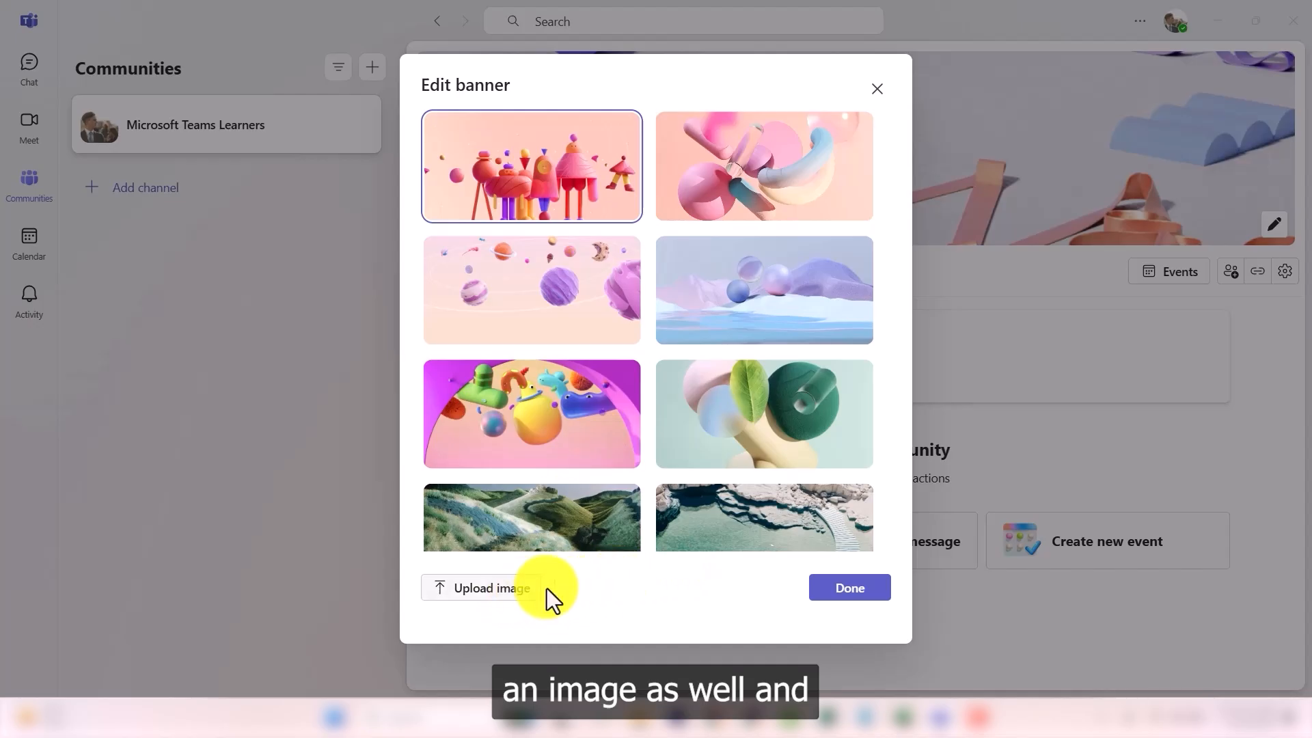
{"action": "scroll", "coordinate": [703, 351], "scroll_direction": "down", "scroll_amount": 5}
{"action": "scroll", "coordinate": [703, 351], "scroll_direction": "up", "scroll_amount": 5}
{"action": "left_click", "coordinate": [523, 328]}
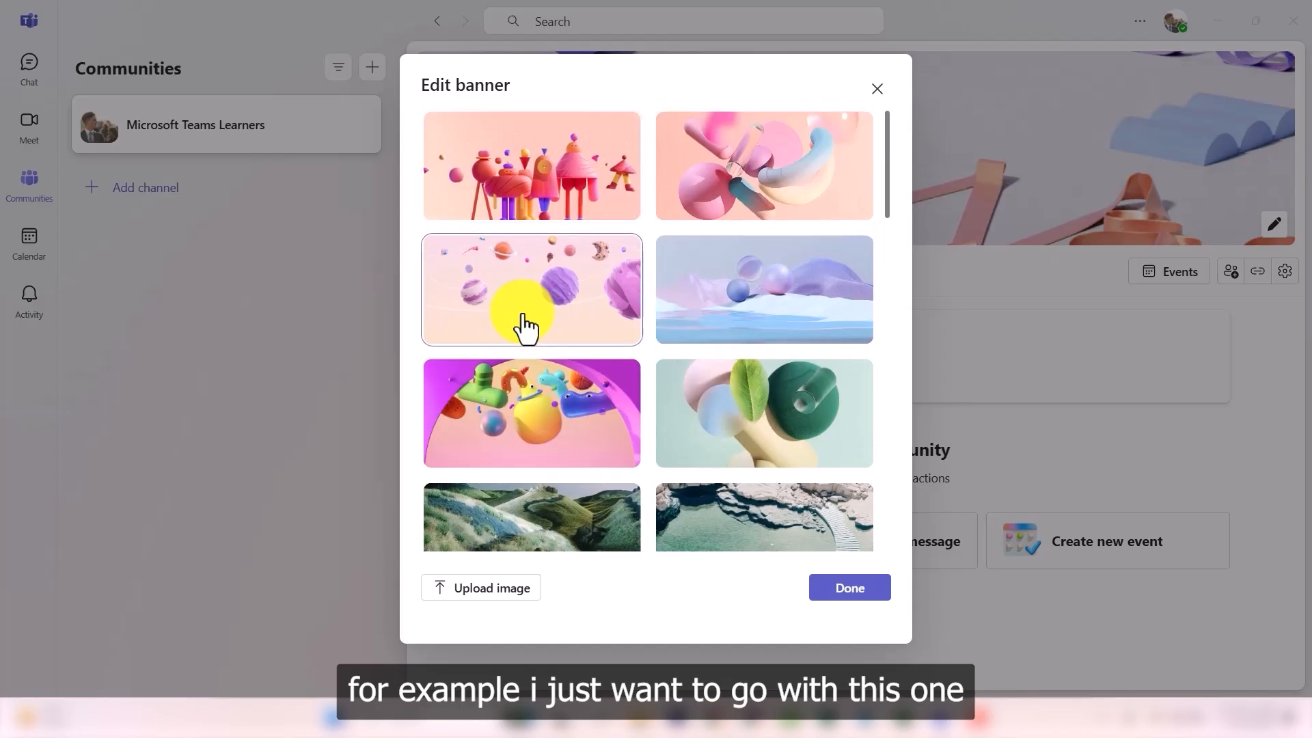
{"action": "left_click", "coordinate": [854, 595]}
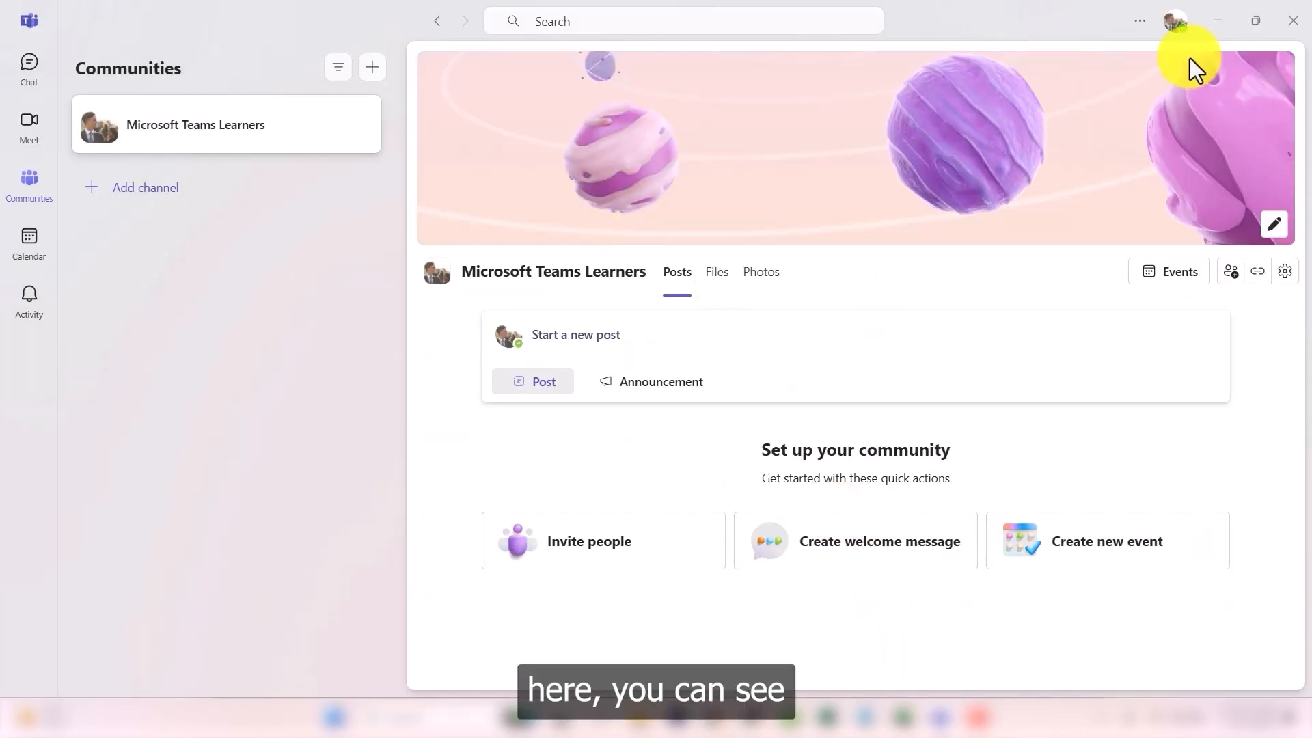
Step: Upload the photo of a smiling man in the street as the community banner
{"action": "left_click", "coordinate": [1273, 224]}
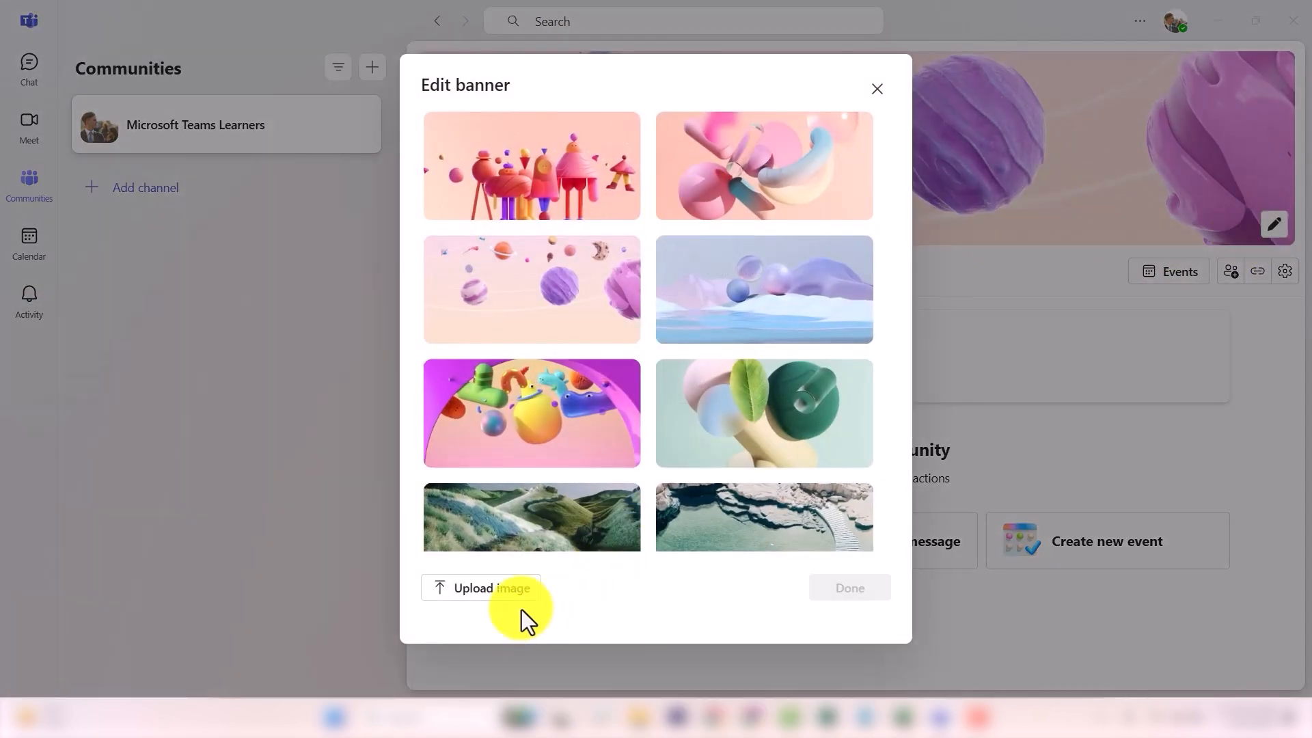
{"action": "left_click", "coordinate": [505, 593]}
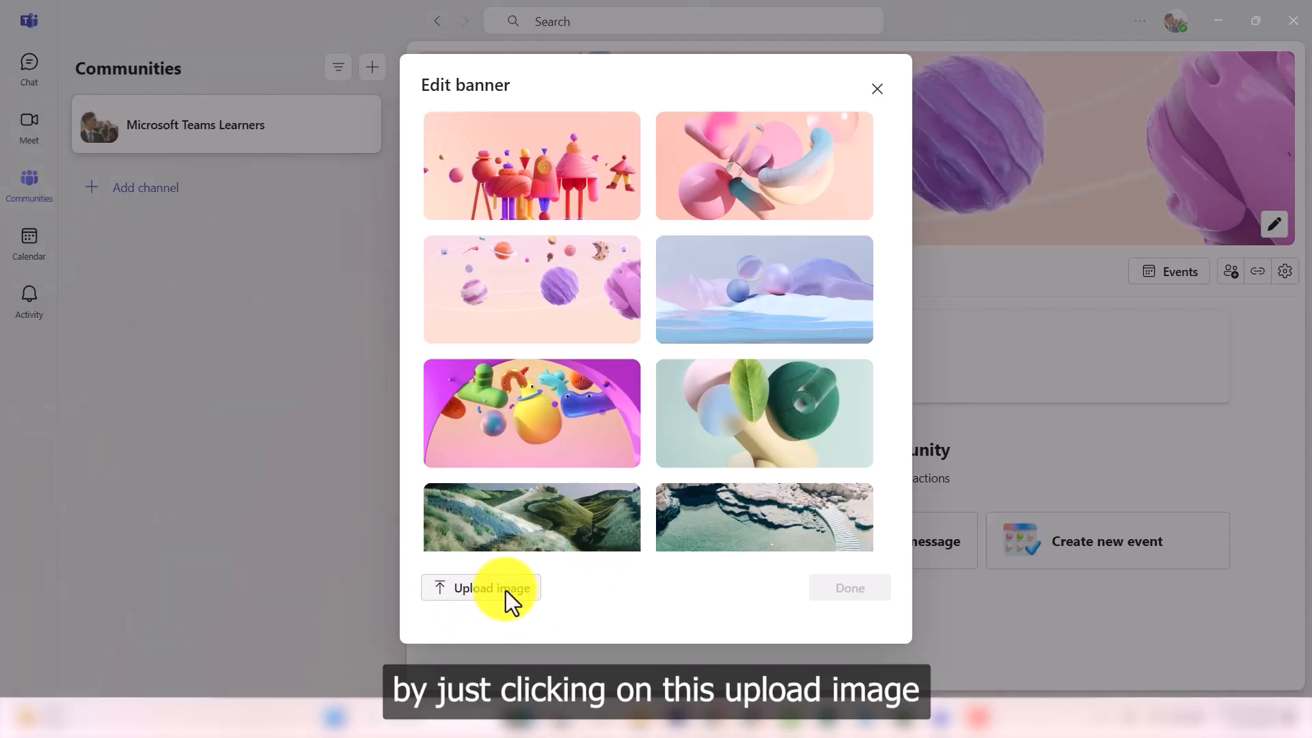
{"action": "scroll", "coordinate": [396, 195], "scroll_direction": "up", "scroll_amount": 1}
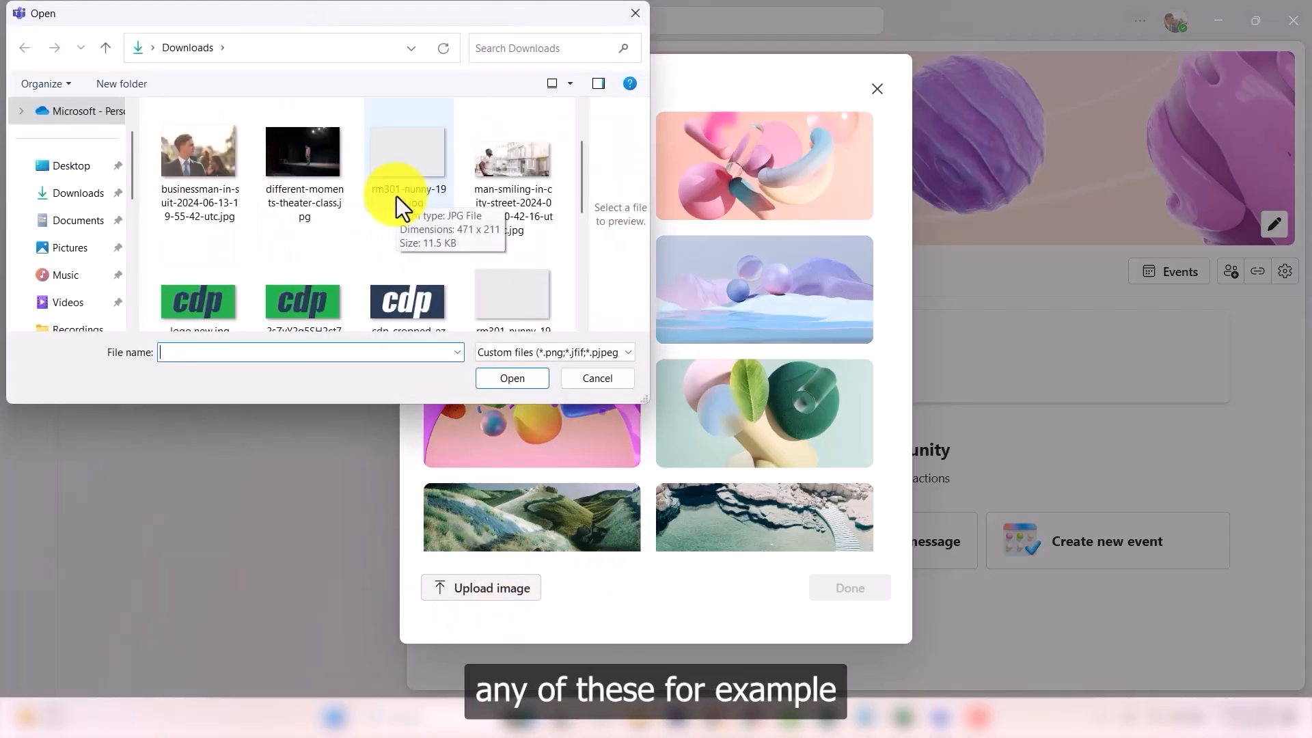
{"action": "left_click", "coordinate": [506, 175]}
{"action": "left_click", "coordinate": [505, 377]}
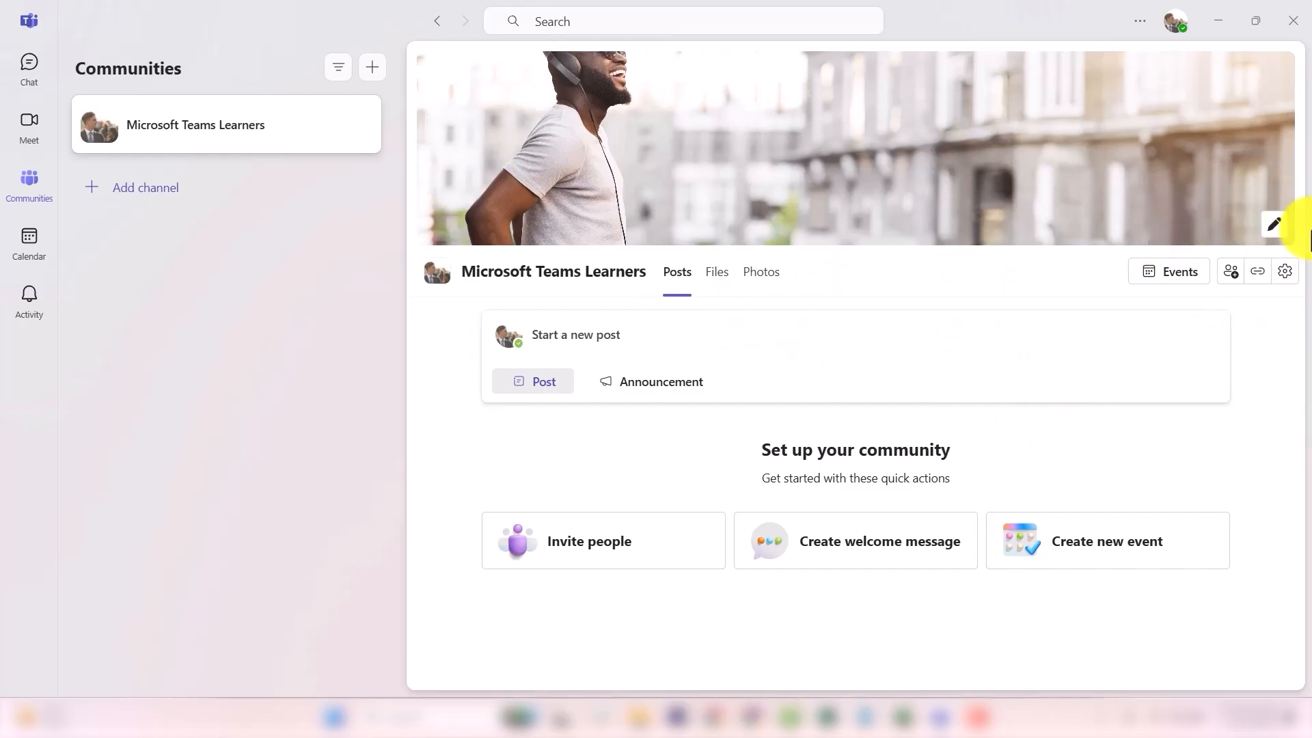
Step: Swap the banner for the first preset template of pink whimsical figures
{"action": "left_click", "coordinate": [1270, 228]}
{"action": "scroll", "coordinate": [711, 263], "scroll_direction": "down", "scroll_amount": 5}
{"action": "scroll", "coordinate": [796, 187], "scroll_direction": "up", "scroll_amount": 5}
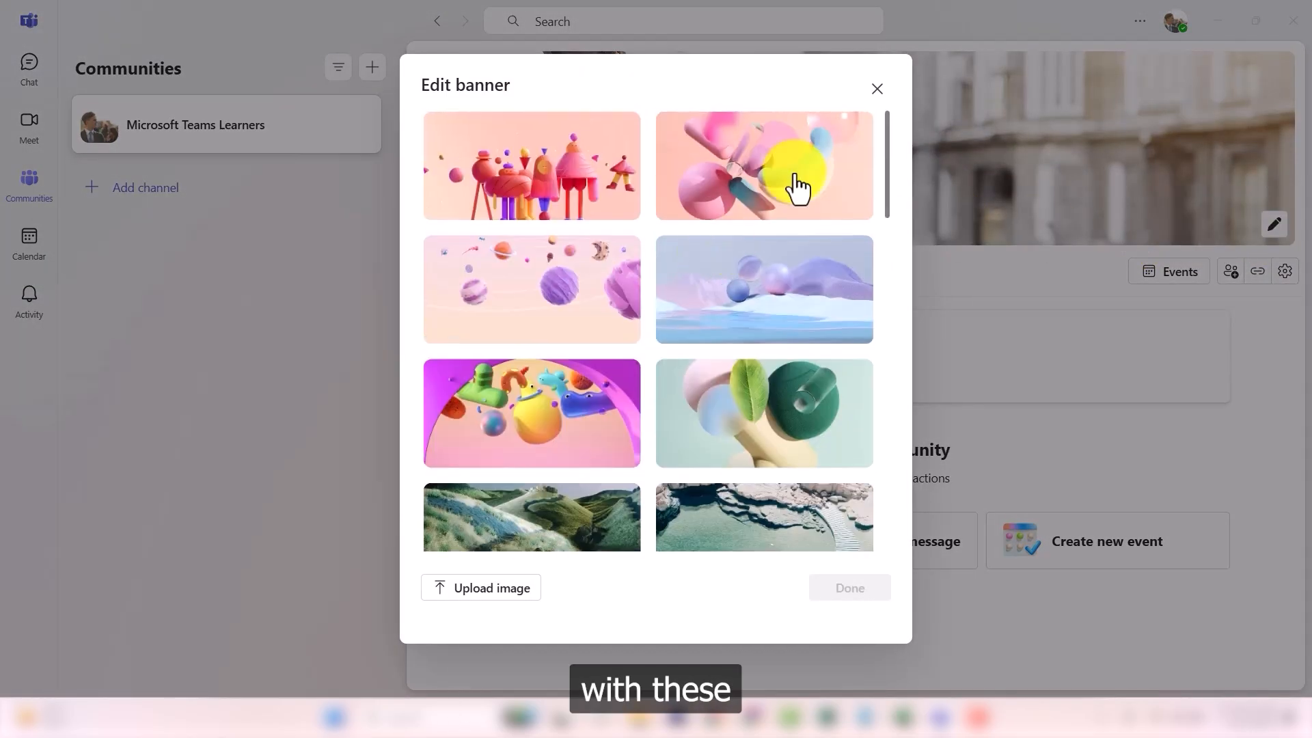
{"action": "left_click", "coordinate": [519, 179]}
{"action": "left_click", "coordinate": [852, 586]}
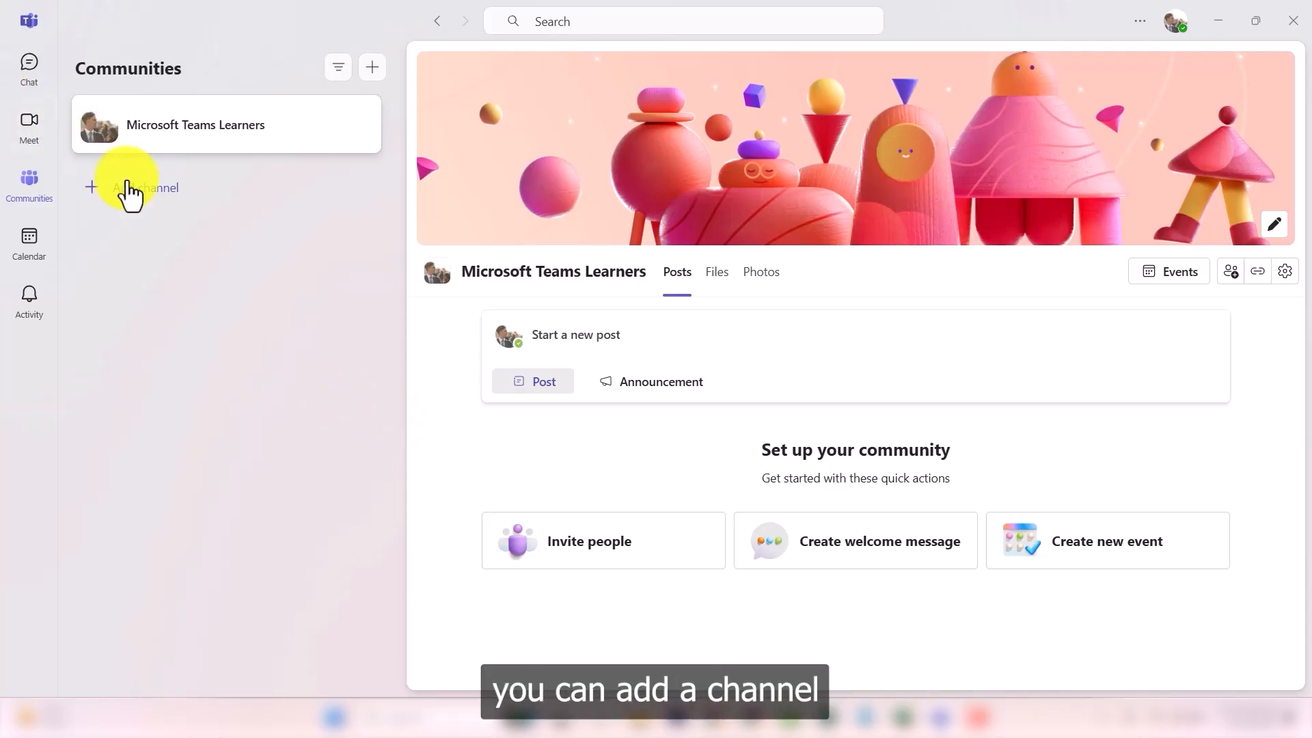
Step: Start a new channel with the sunglasses emoji and the name 'Updates regarding MS'
{"action": "mouse_move", "coordinate": [205, 124]}
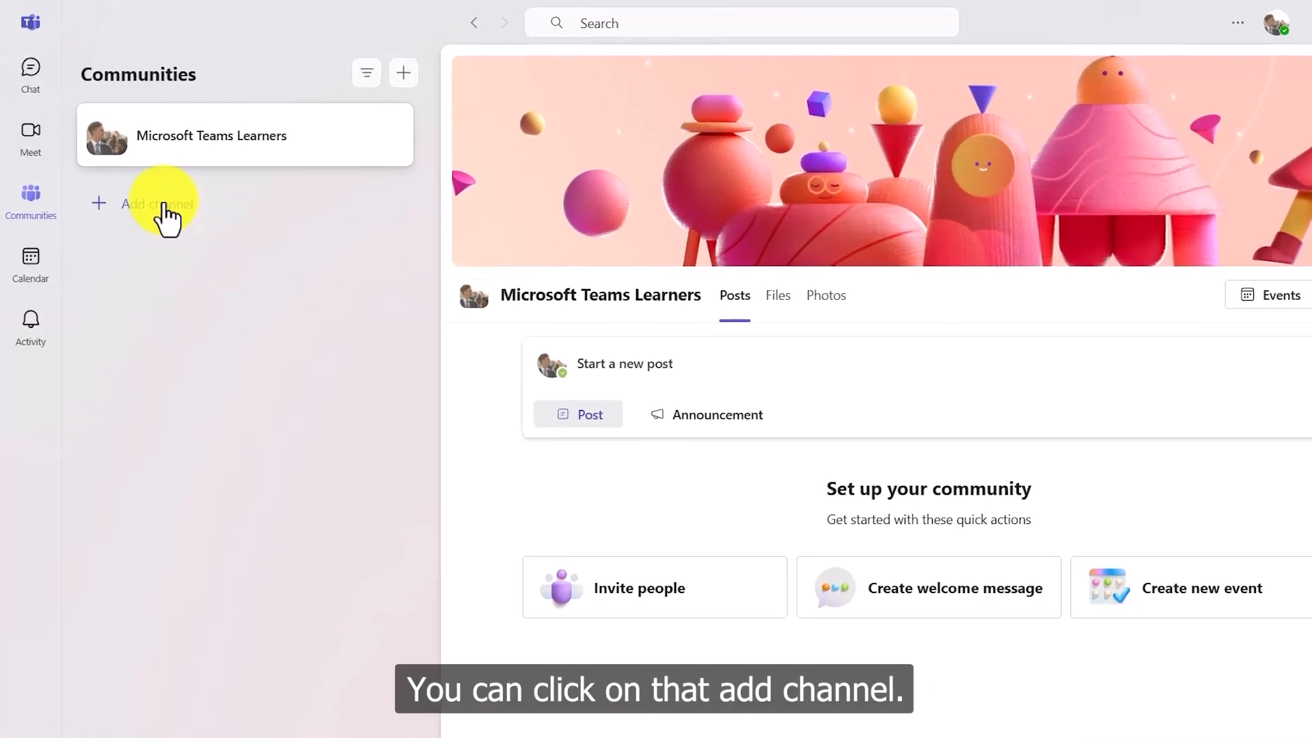
{"action": "left_click", "coordinate": [164, 197]}
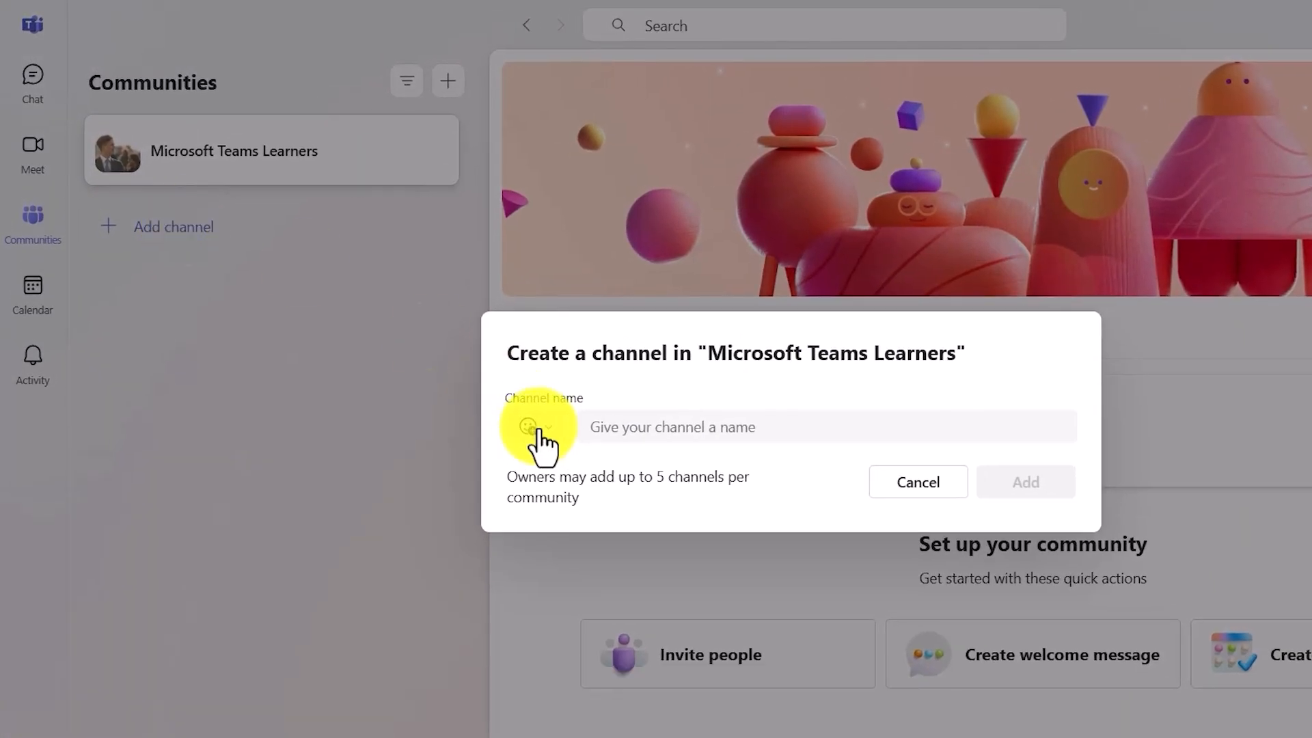
{"action": "left_click", "coordinate": [534, 423]}
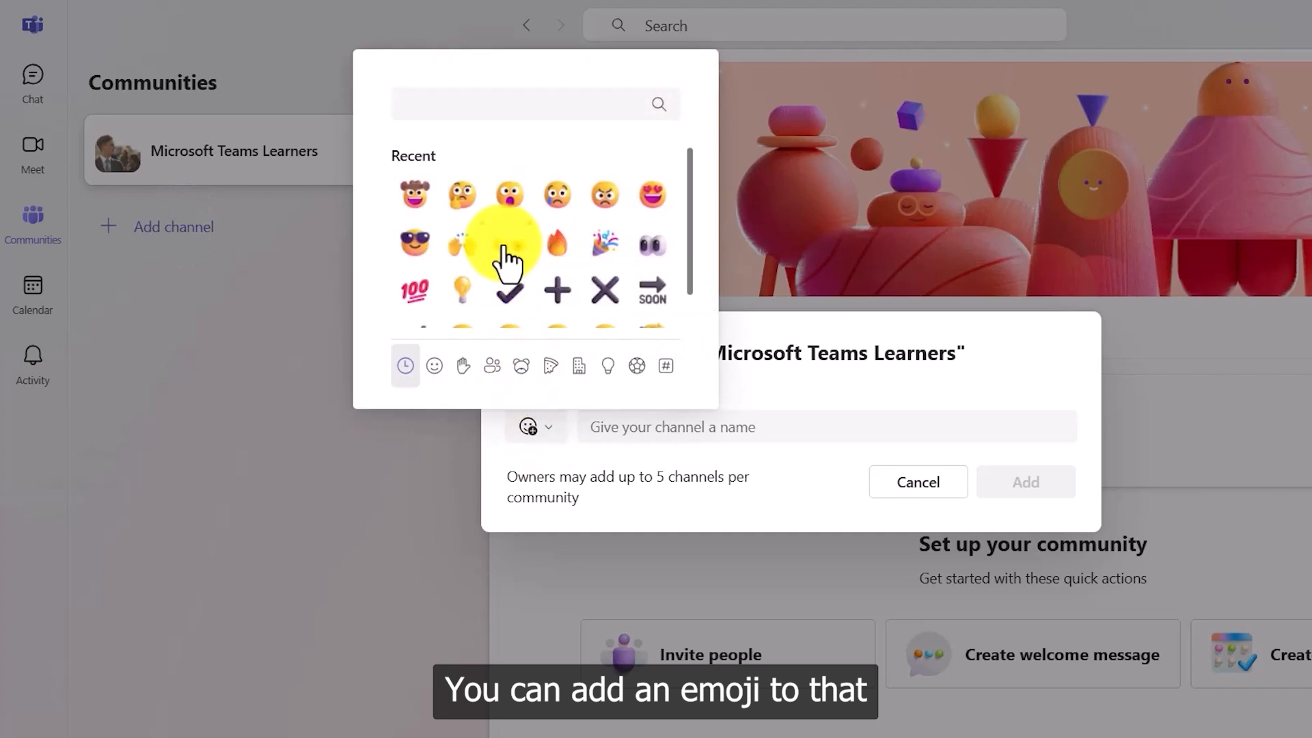
{"action": "scroll", "coordinate": [505, 258], "scroll_direction": "down", "scroll_amount": 1}
{"action": "scroll", "coordinate": [502, 242], "scroll_direction": "up", "scroll_amount": 1}
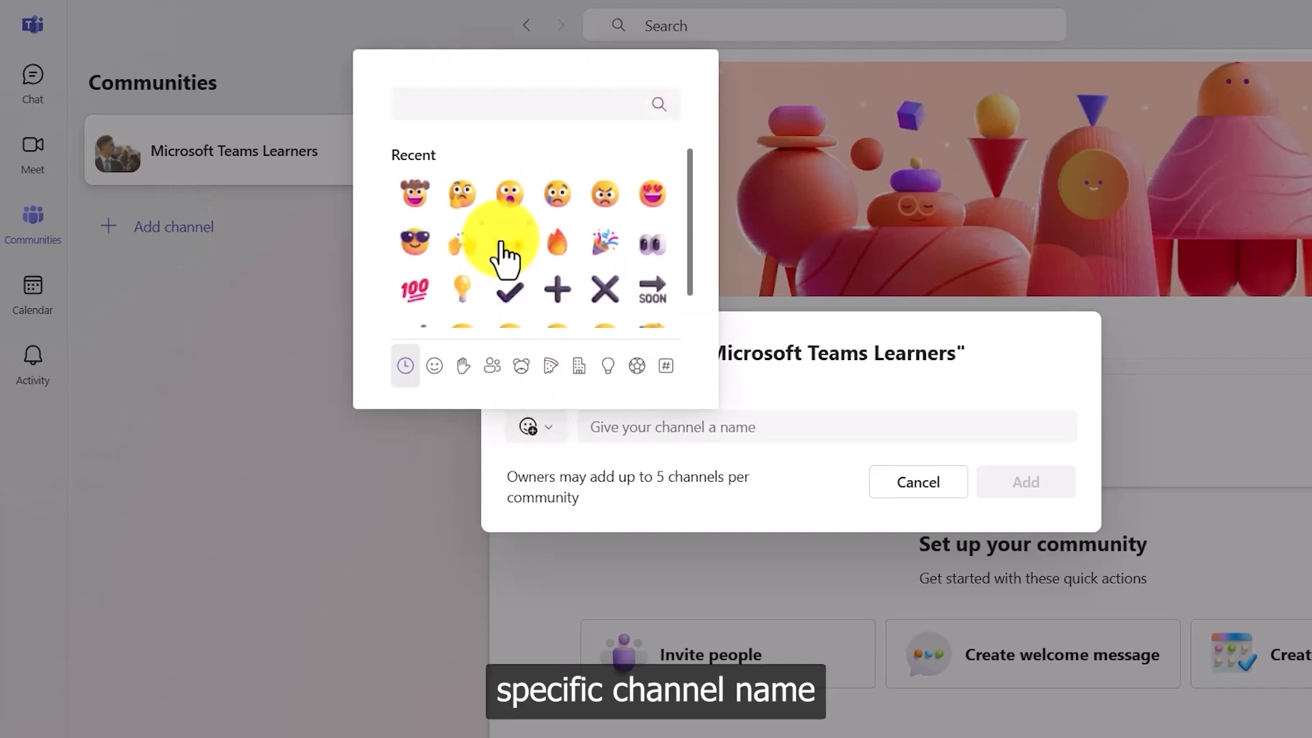
{"action": "left_click", "coordinate": [417, 244]}
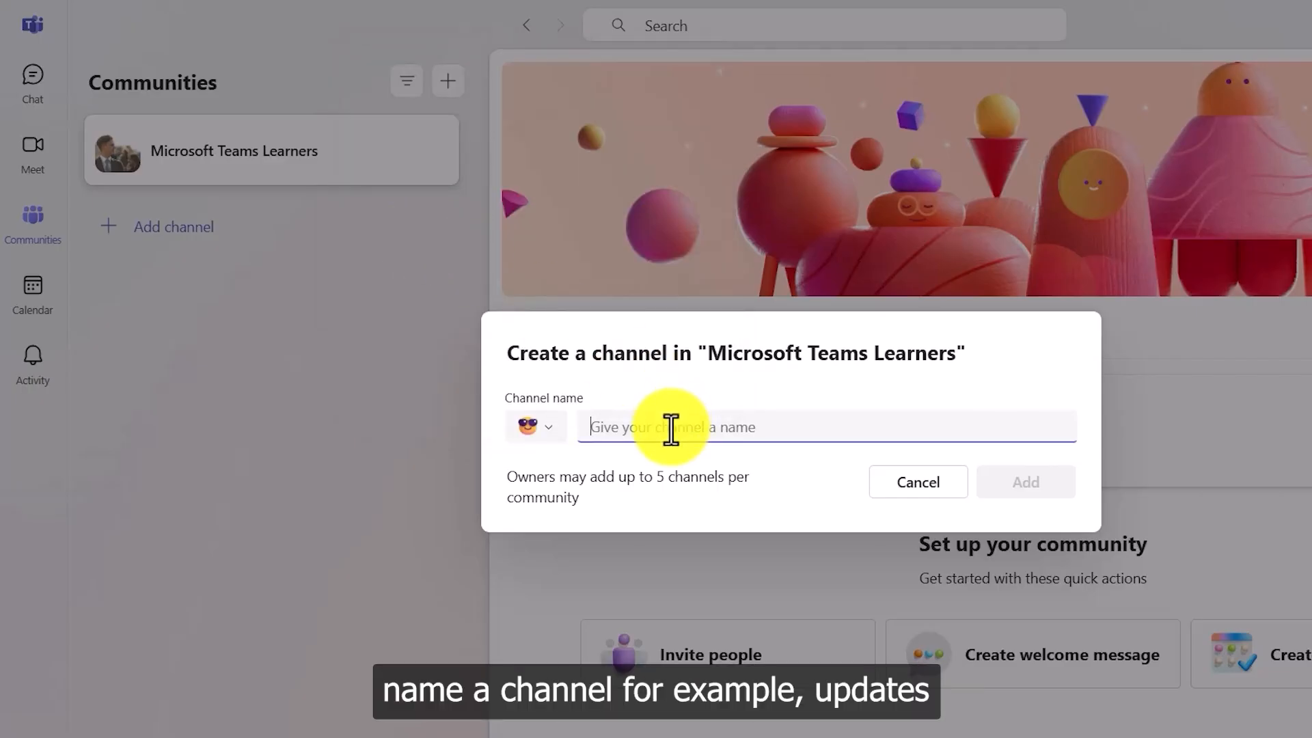
{"action": "type", "text": "Updates "}
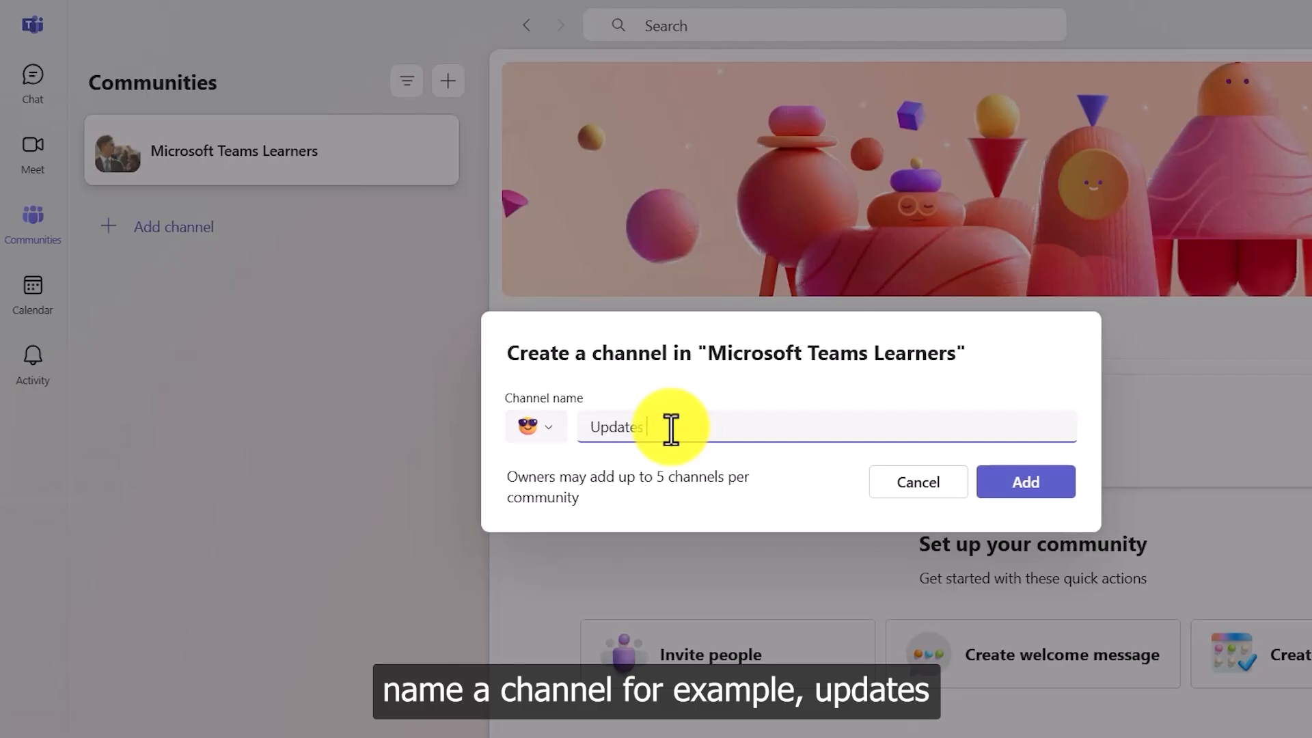
{"action": "type", "text": "reg"}
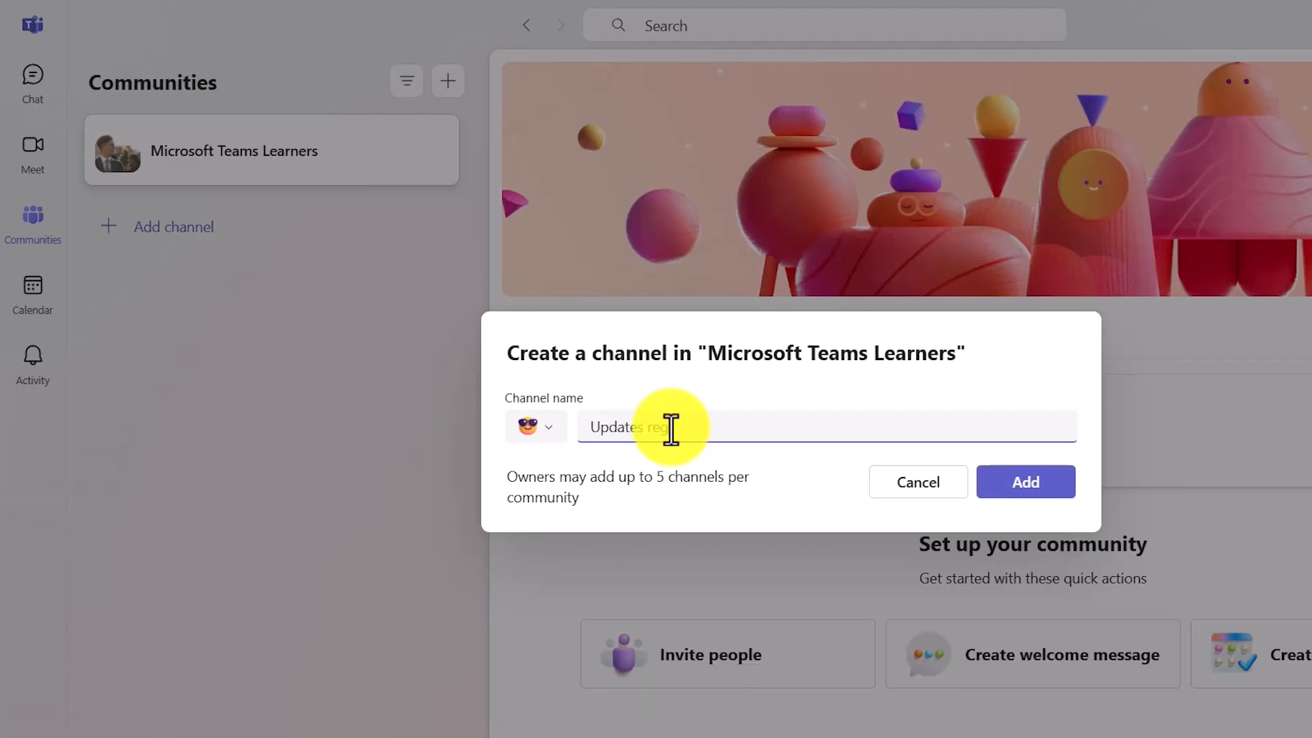
{"action": "type", "text": "arding MS Teams"}
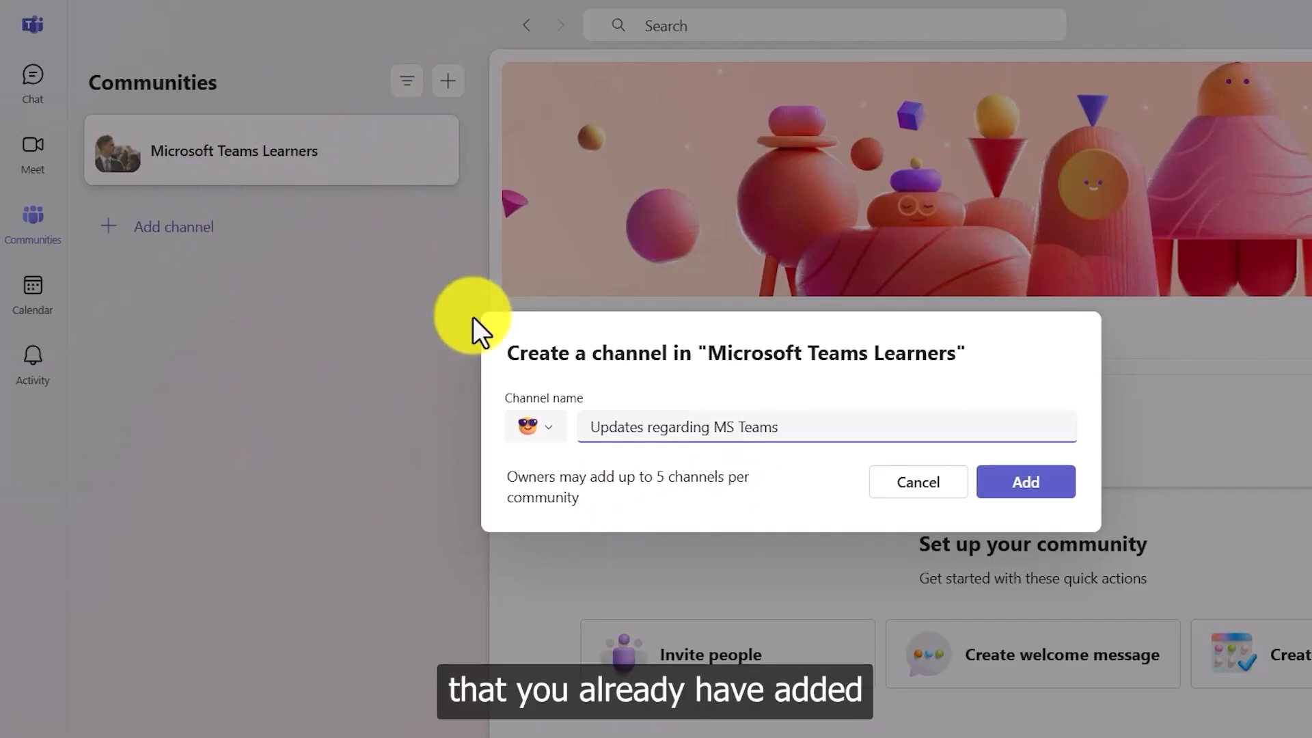
Step: Create the 'Updates regarding MS Teams' channel in Microsoft Teams Learners
{"action": "left_click", "coordinate": [1024, 487]}
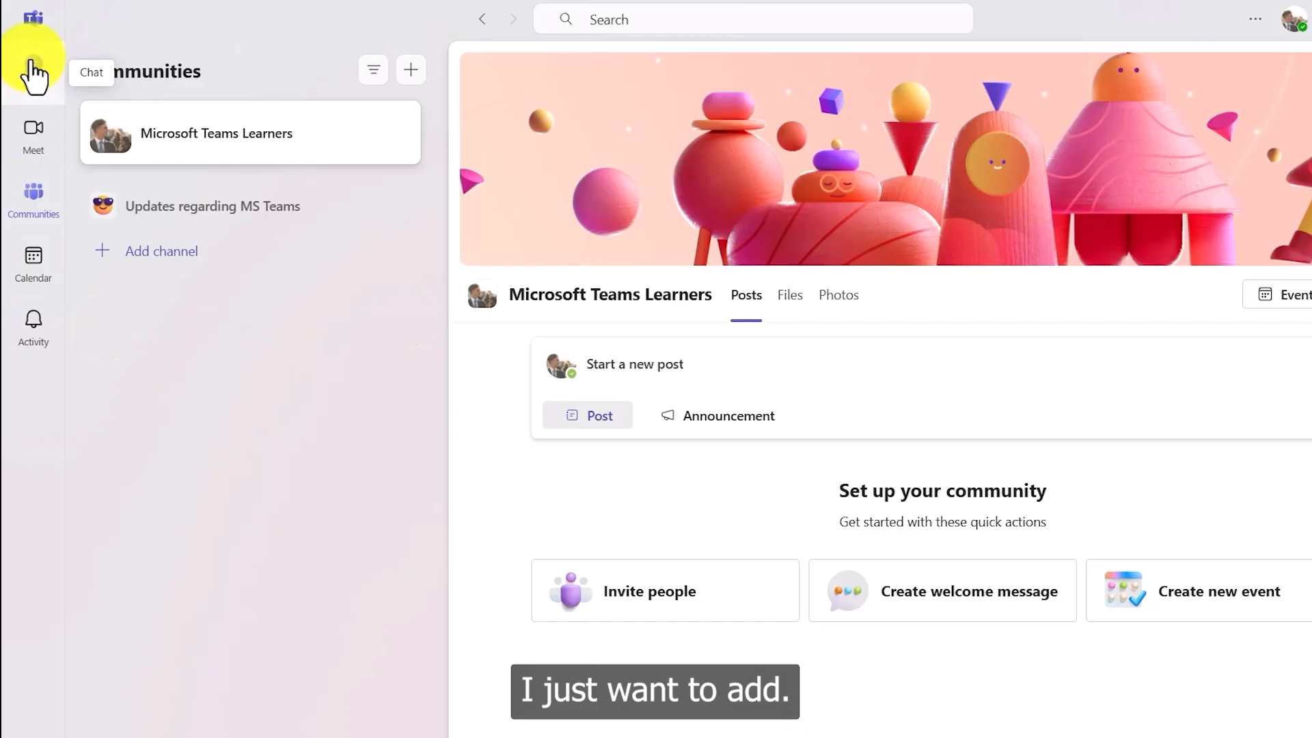
{"action": "left_click", "coordinate": [32, 72]}
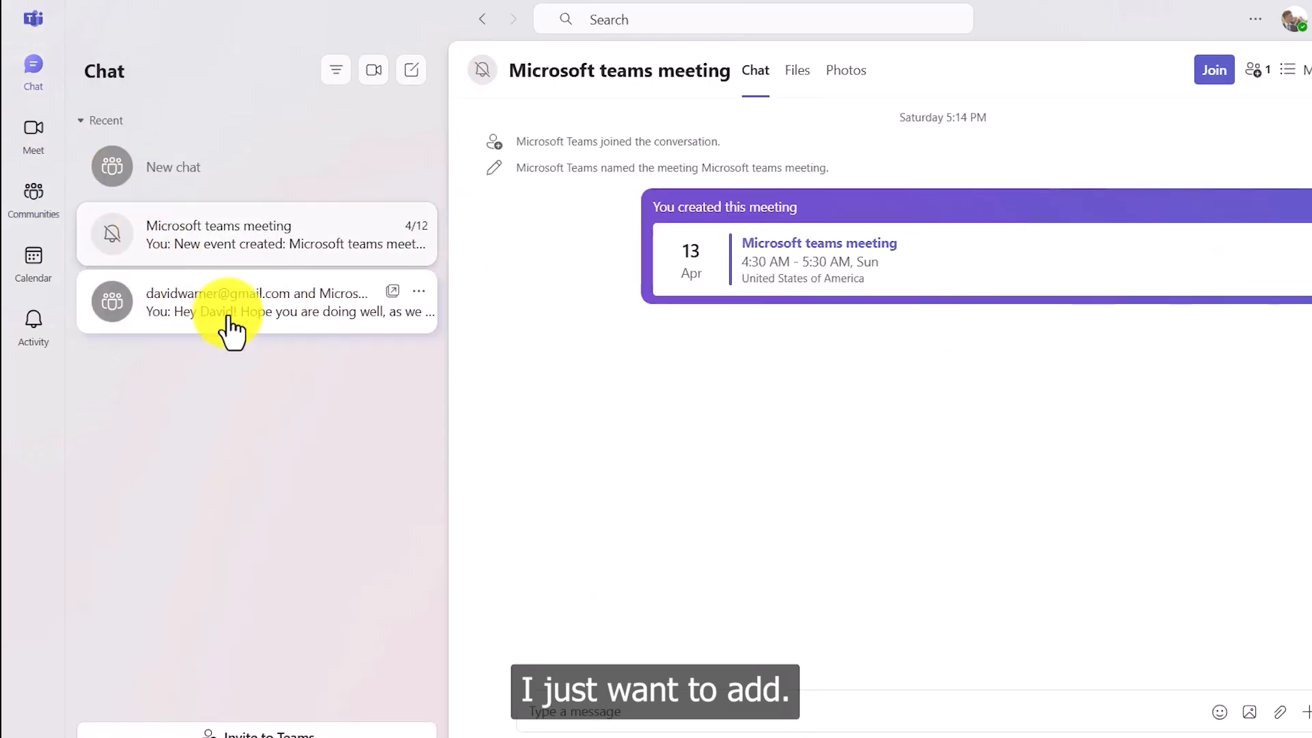
{"action": "left_click", "coordinate": [212, 333]}
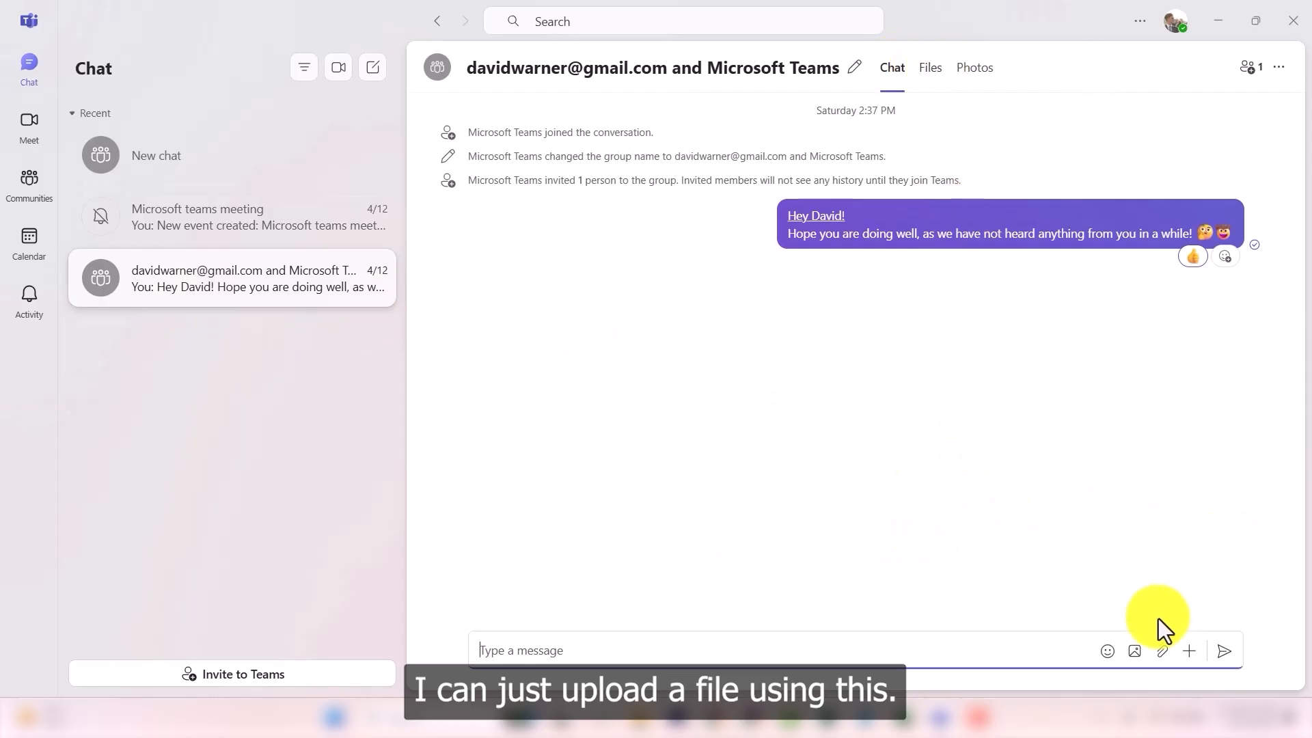
{"action": "left_click", "coordinate": [1162, 653]}
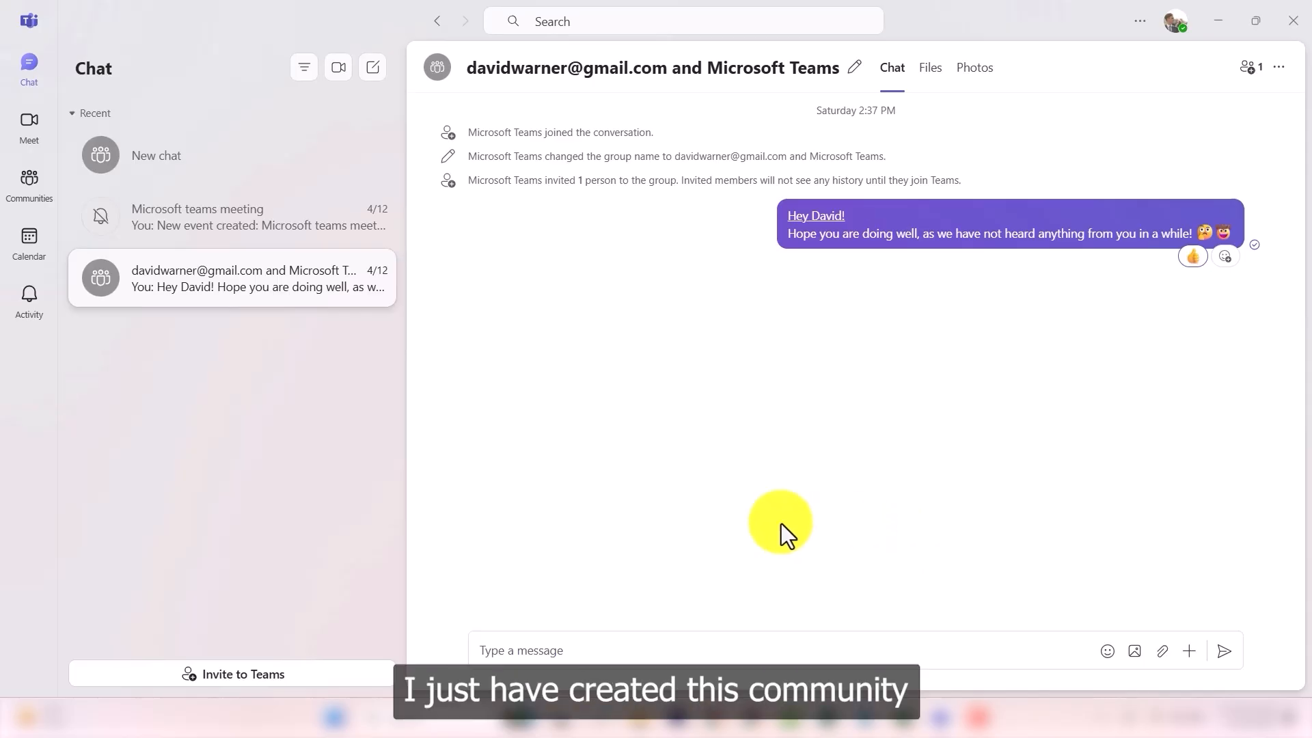
{"action": "left_click", "coordinate": [29, 182]}
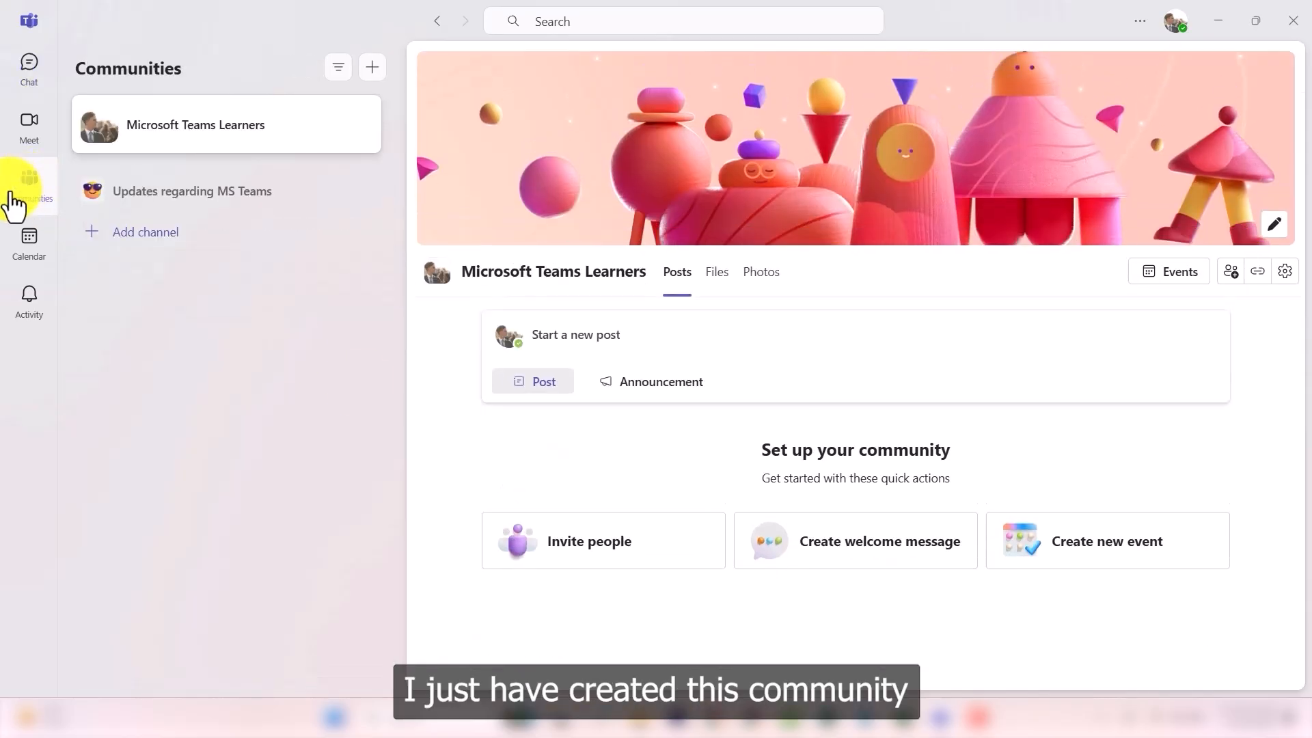
Step: Go to the Files area of the Updates regarding MS Teams channel
{"action": "left_click", "coordinate": [164, 202]}
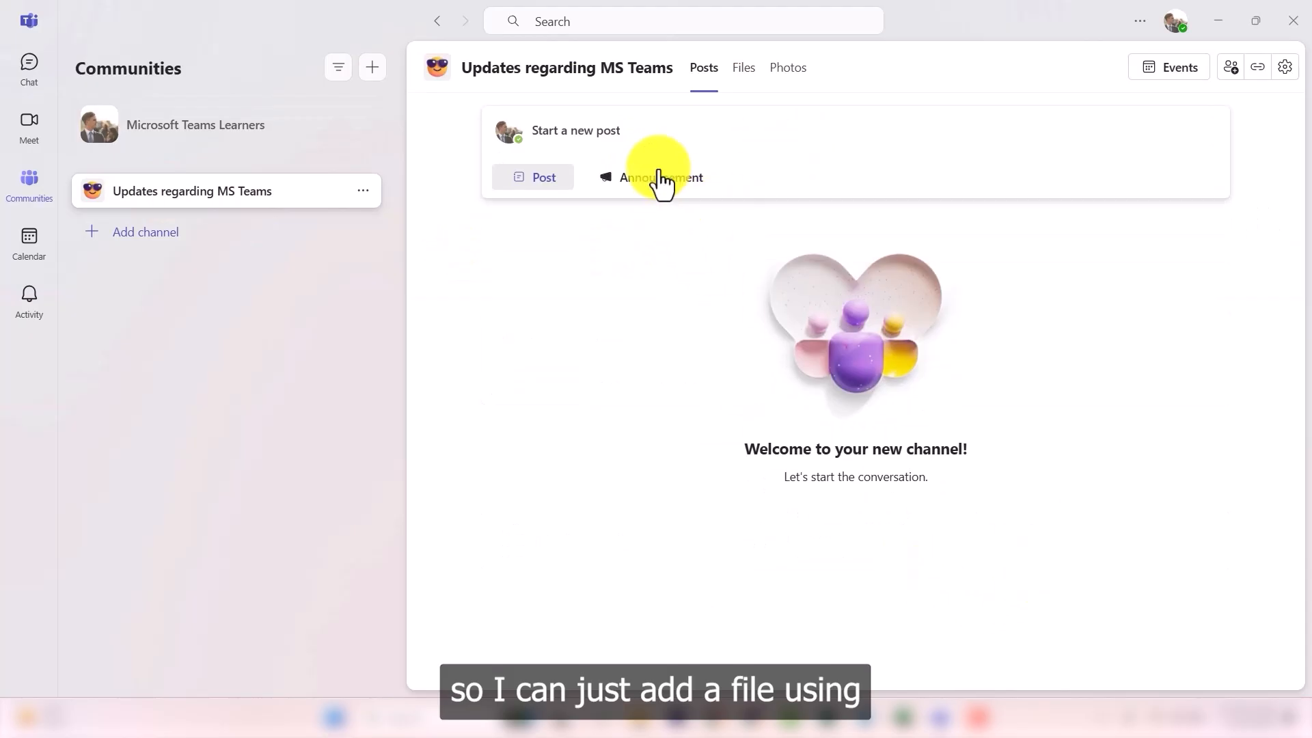
{"action": "left_click", "coordinate": [610, 145]}
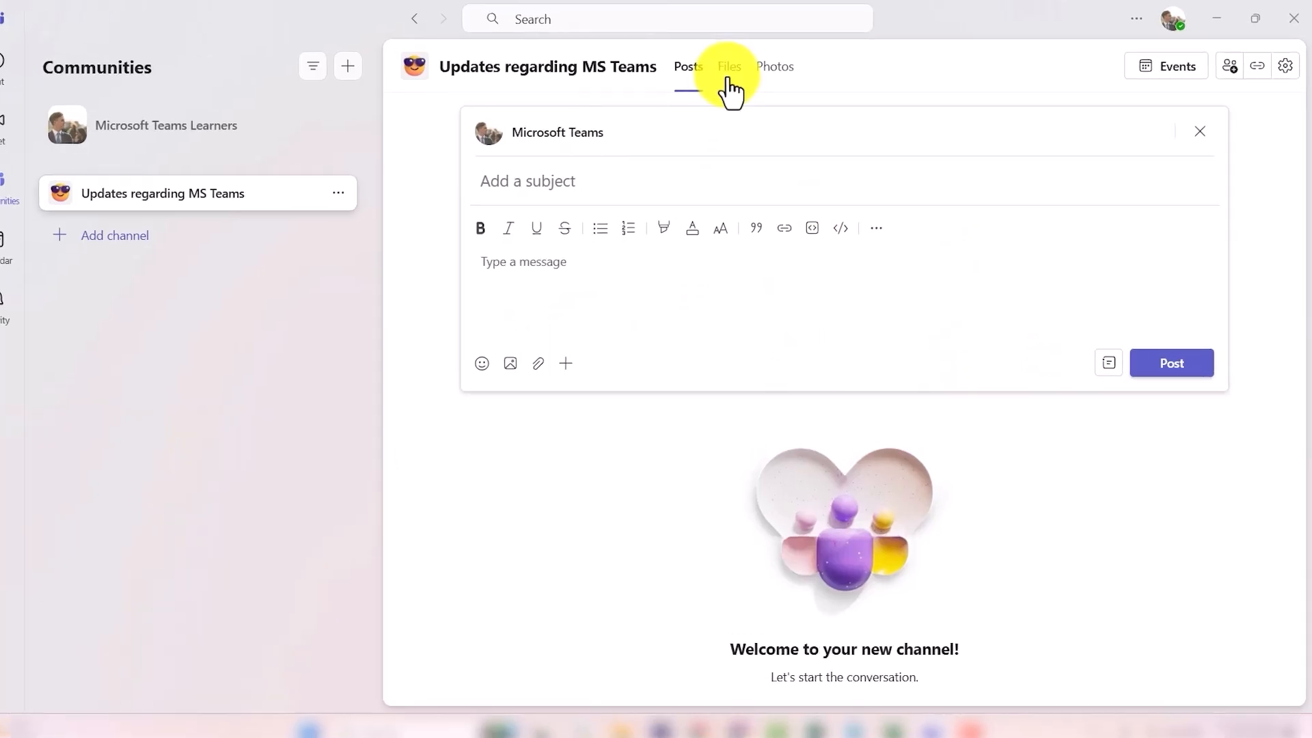
{"action": "left_click", "coordinate": [729, 68]}
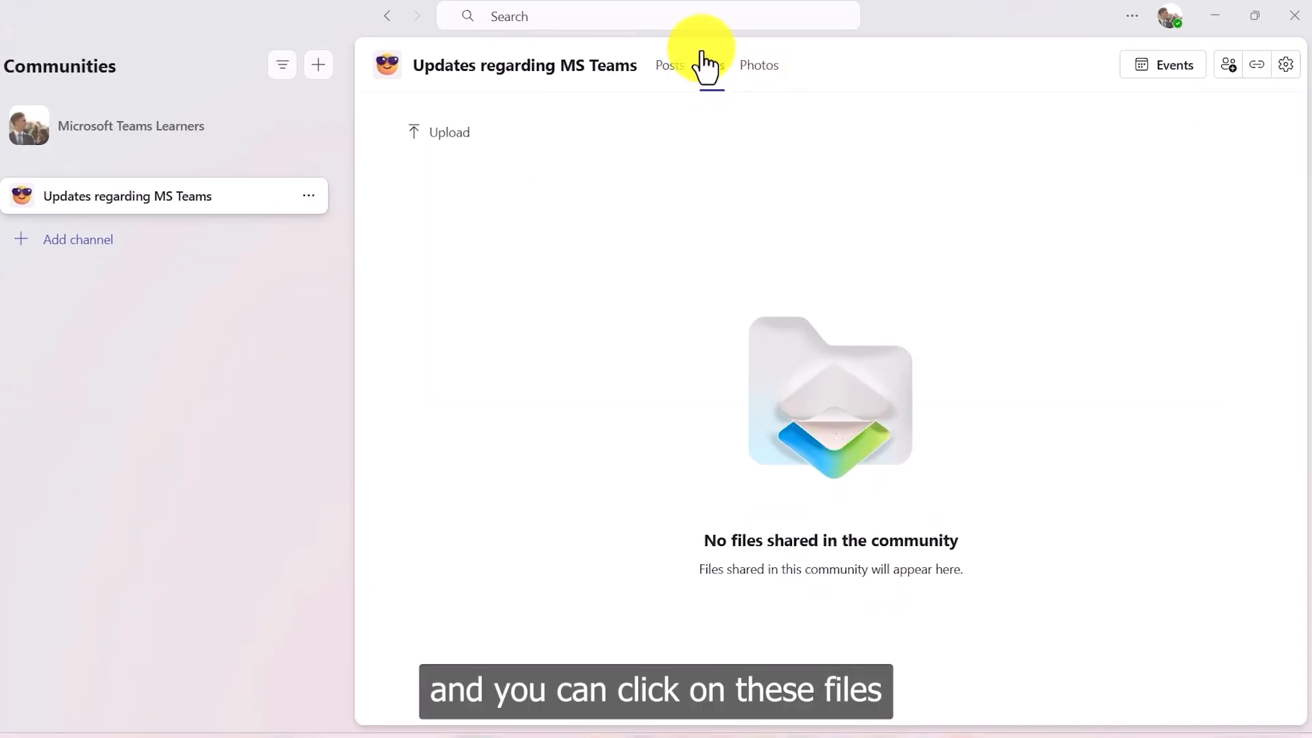
Step: Attach Thesis introduction chapter.docx from cloud files and open it in the browser
{"action": "left_click", "coordinate": [433, 133]}
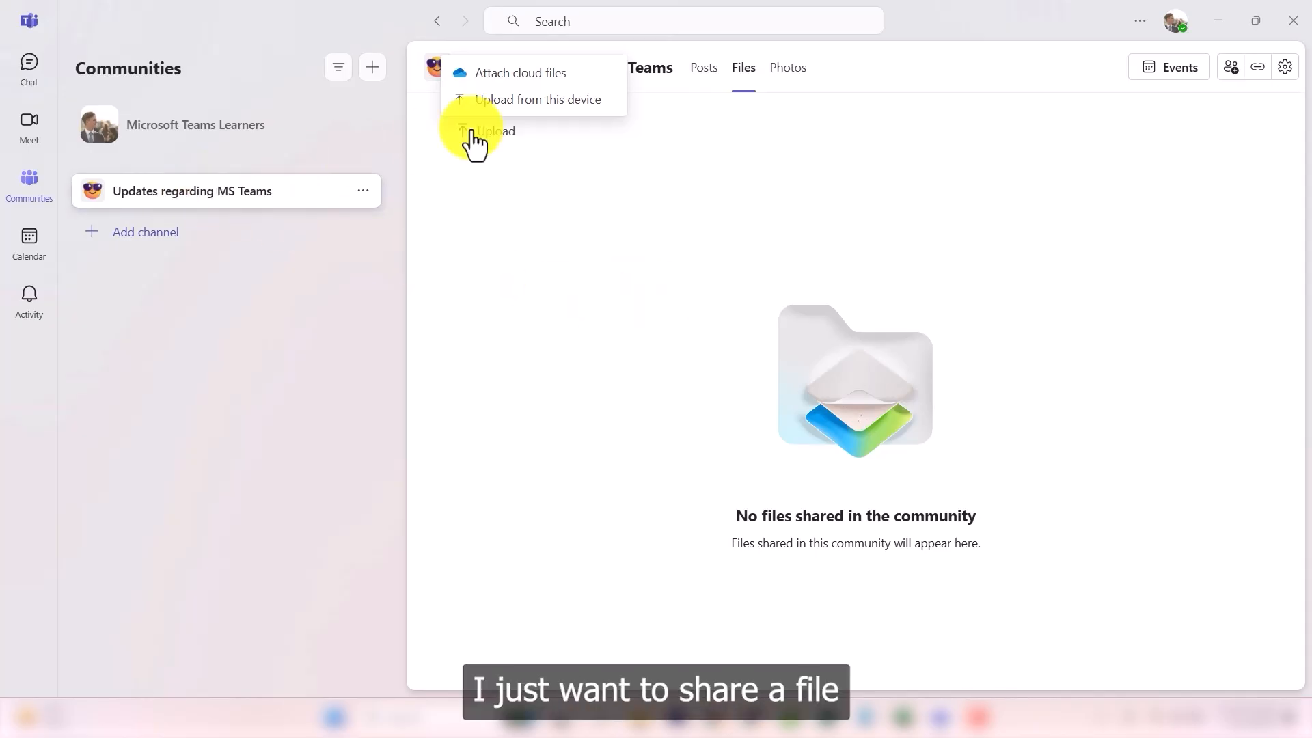
{"action": "left_click", "coordinate": [522, 72]}
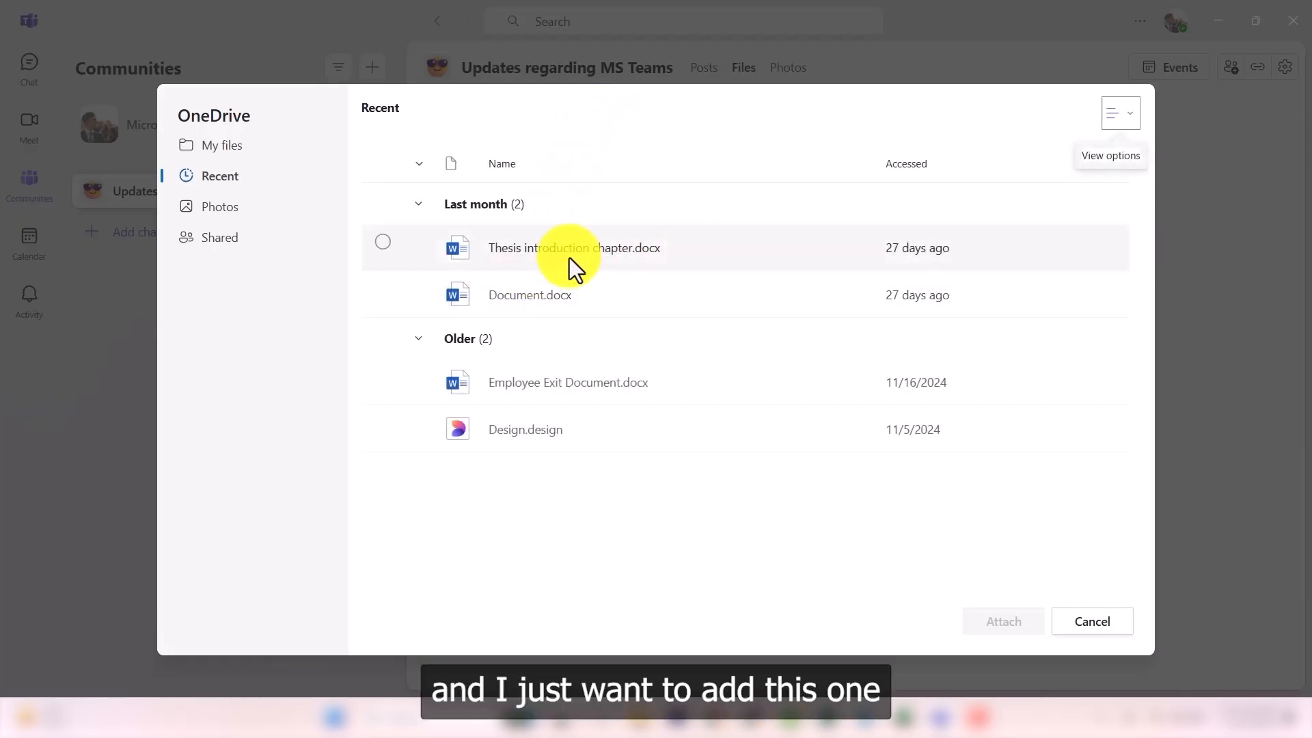
{"action": "left_click", "coordinate": [575, 250]}
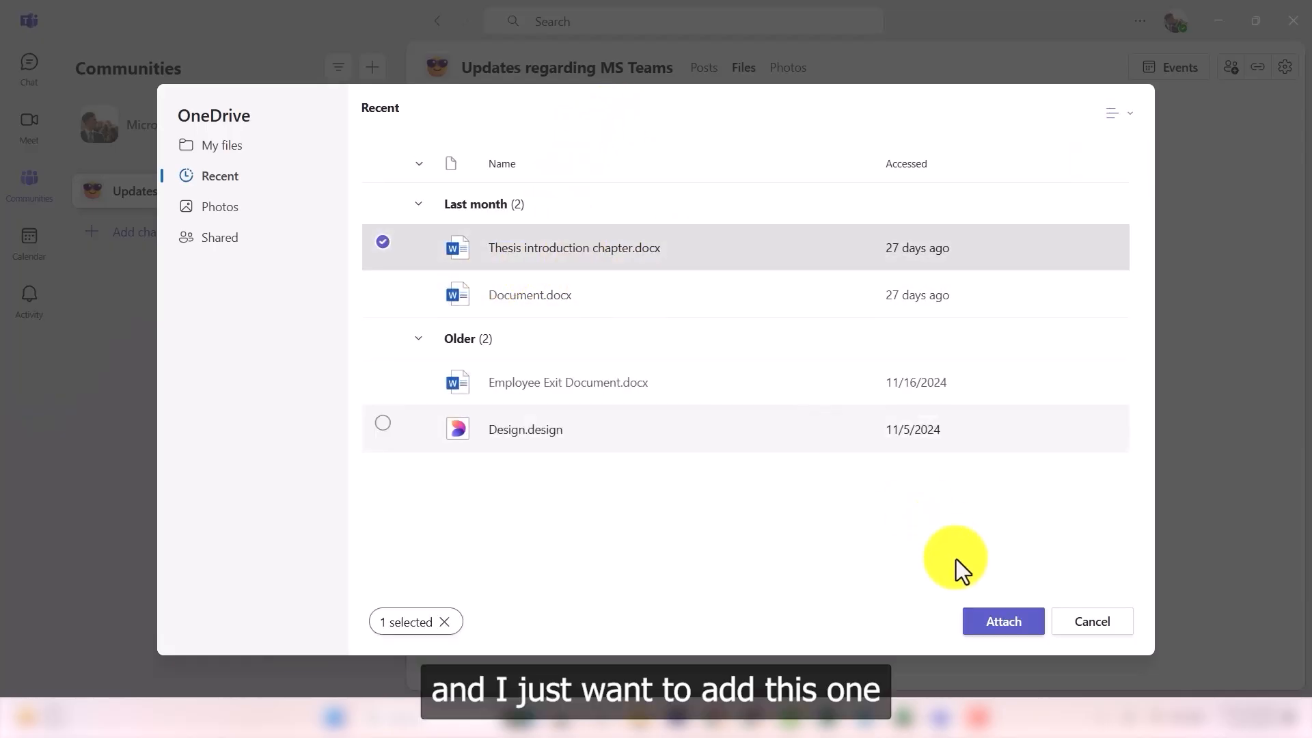
{"action": "left_click", "coordinate": [999, 620]}
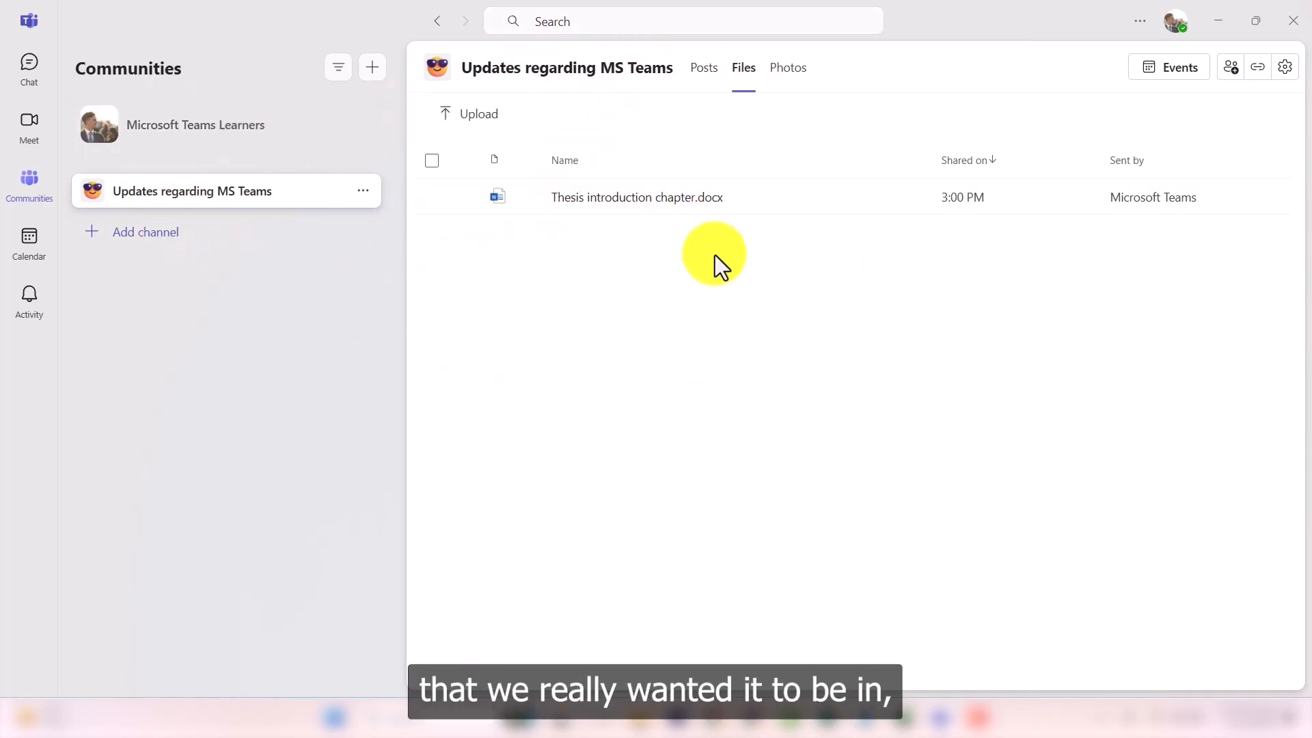
{"action": "left_click", "coordinate": [631, 203]}
{"action": "left_click", "coordinate": [632, 204]}
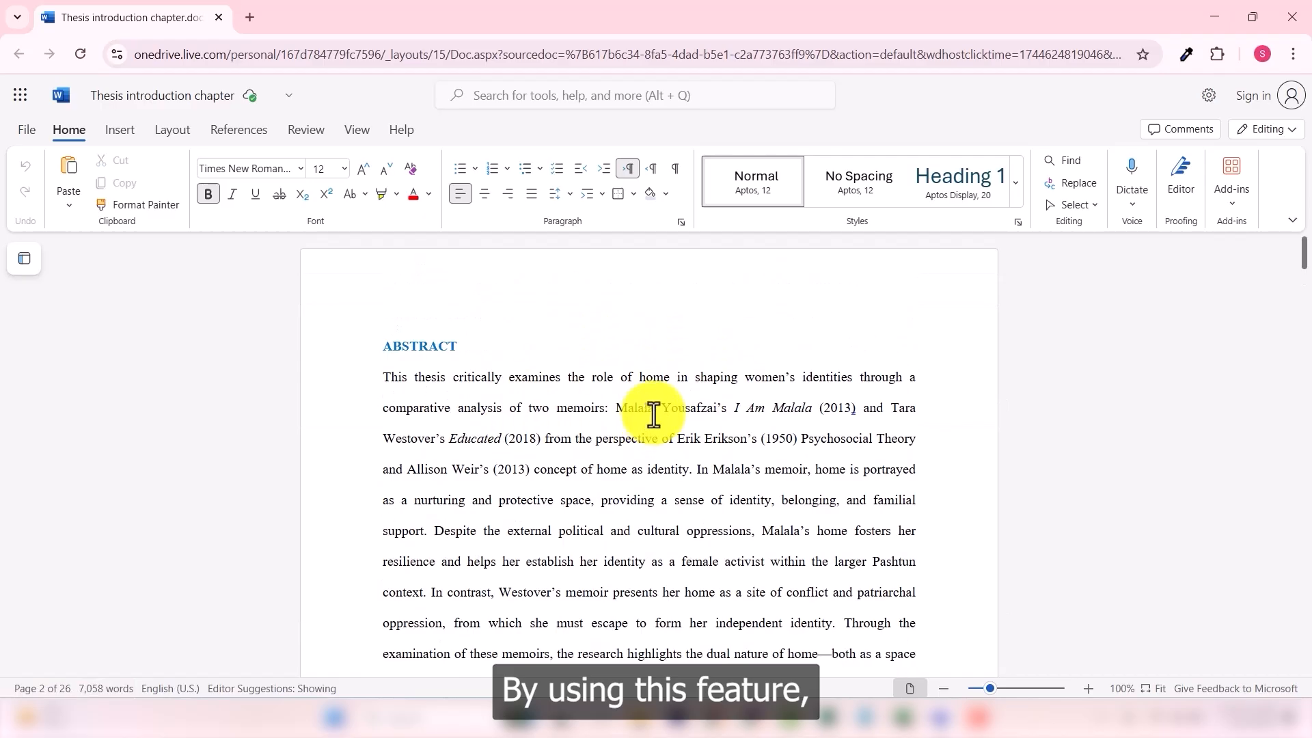
{"action": "scroll", "coordinate": [666, 407], "scroll_direction": "down", "scroll_amount": 5}
{"action": "scroll", "coordinate": [680, 403], "scroll_direction": "down", "scroll_amount": 15}
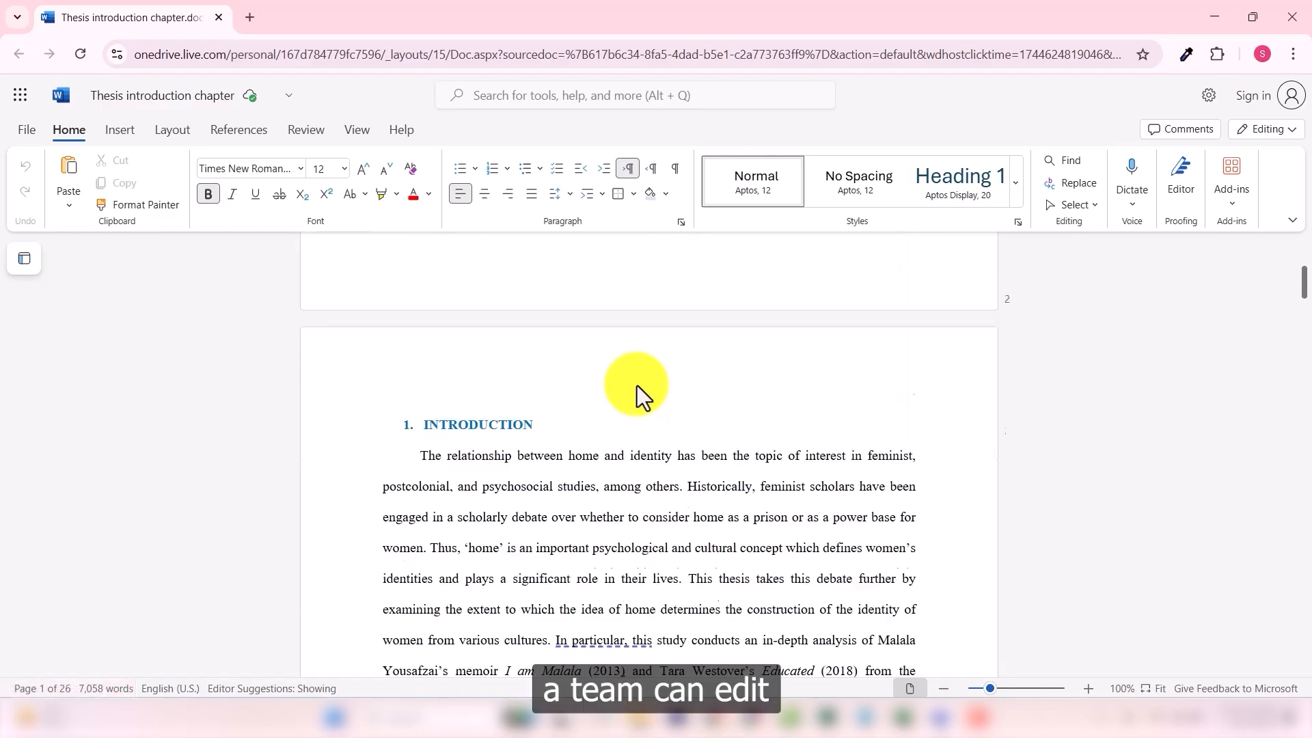
{"action": "scroll", "coordinate": [634, 385], "scroll_direction": "down", "scroll_amount": 6}
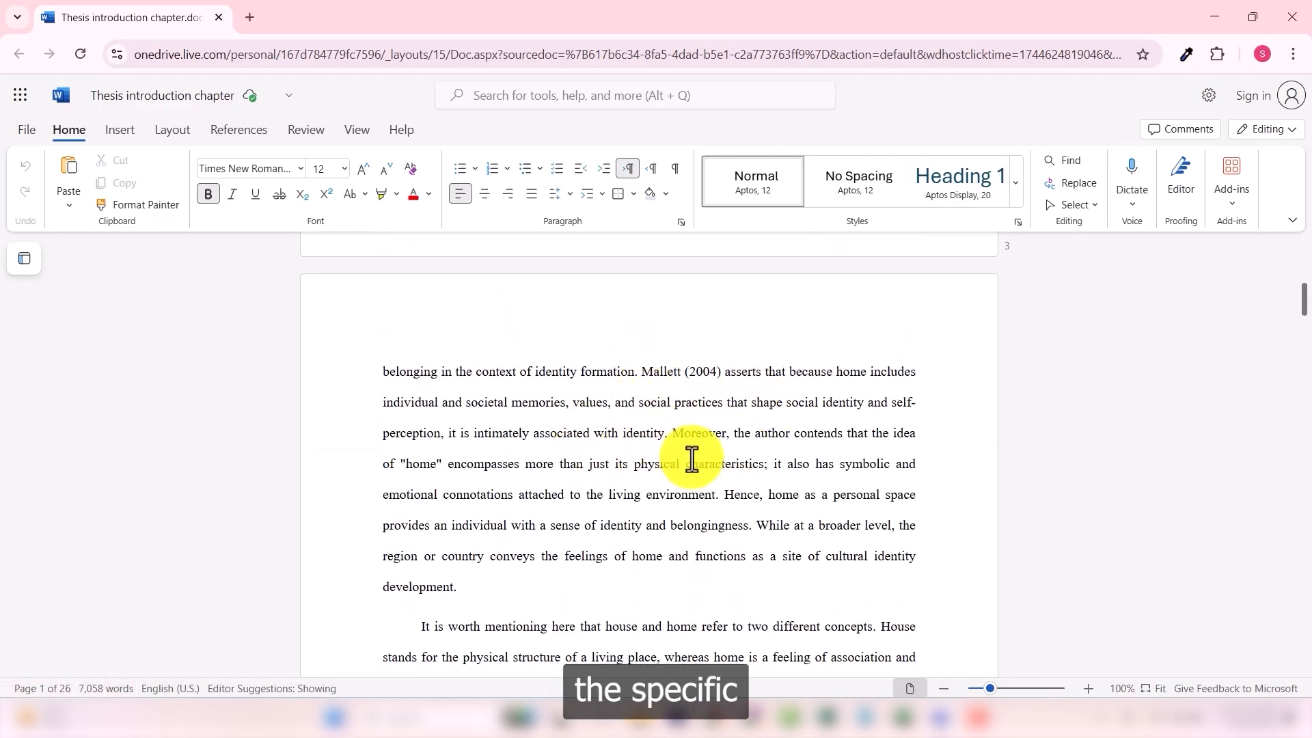
{"action": "scroll", "coordinate": [659, 425], "scroll_direction": "down", "scroll_amount": 6}
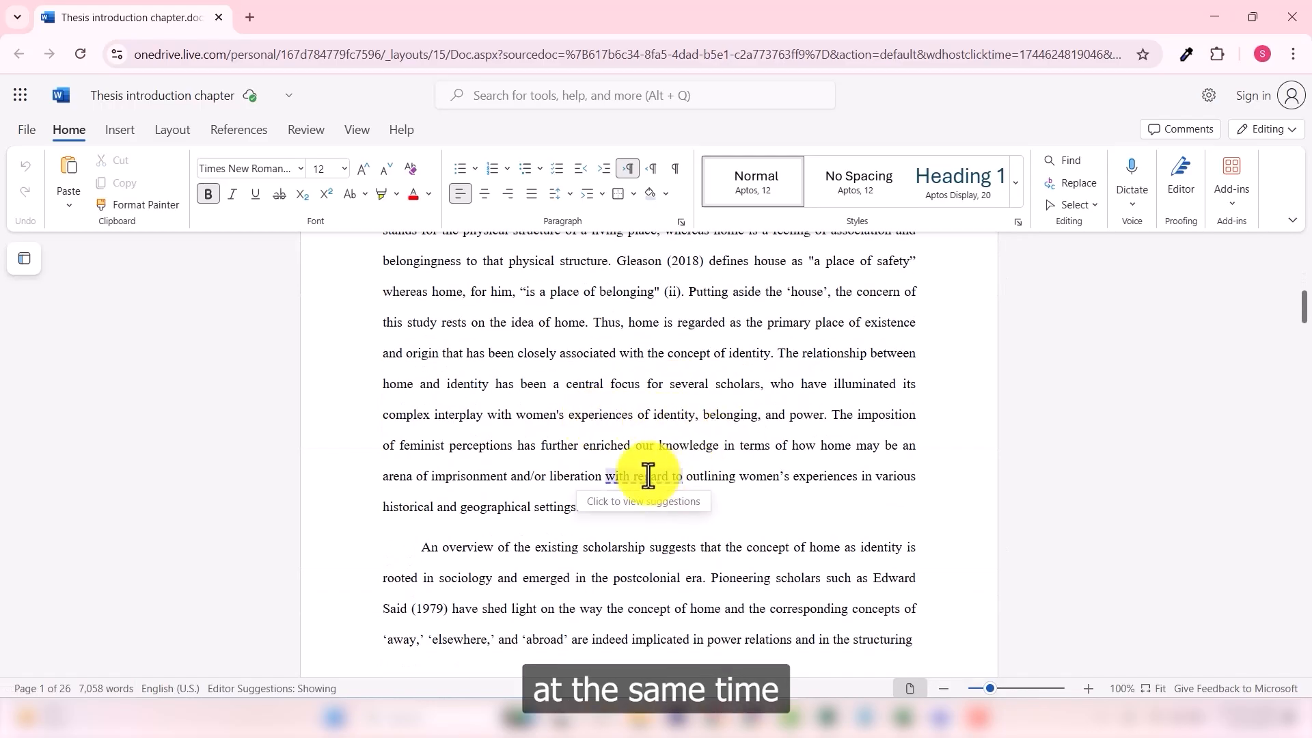
{"action": "scroll", "coordinate": [683, 417], "scroll_direction": "down", "scroll_amount": 15}
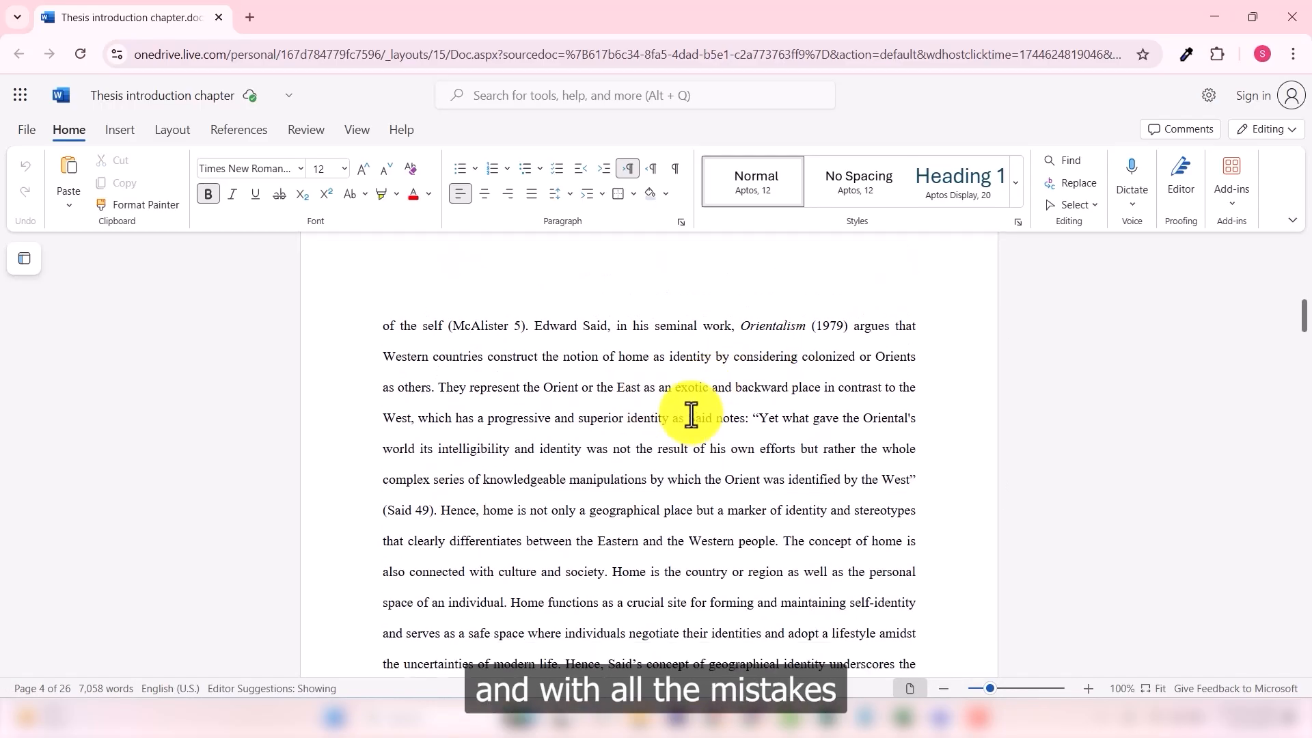
{"action": "scroll", "coordinate": [638, 420], "scroll_direction": "down", "scroll_amount": 15}
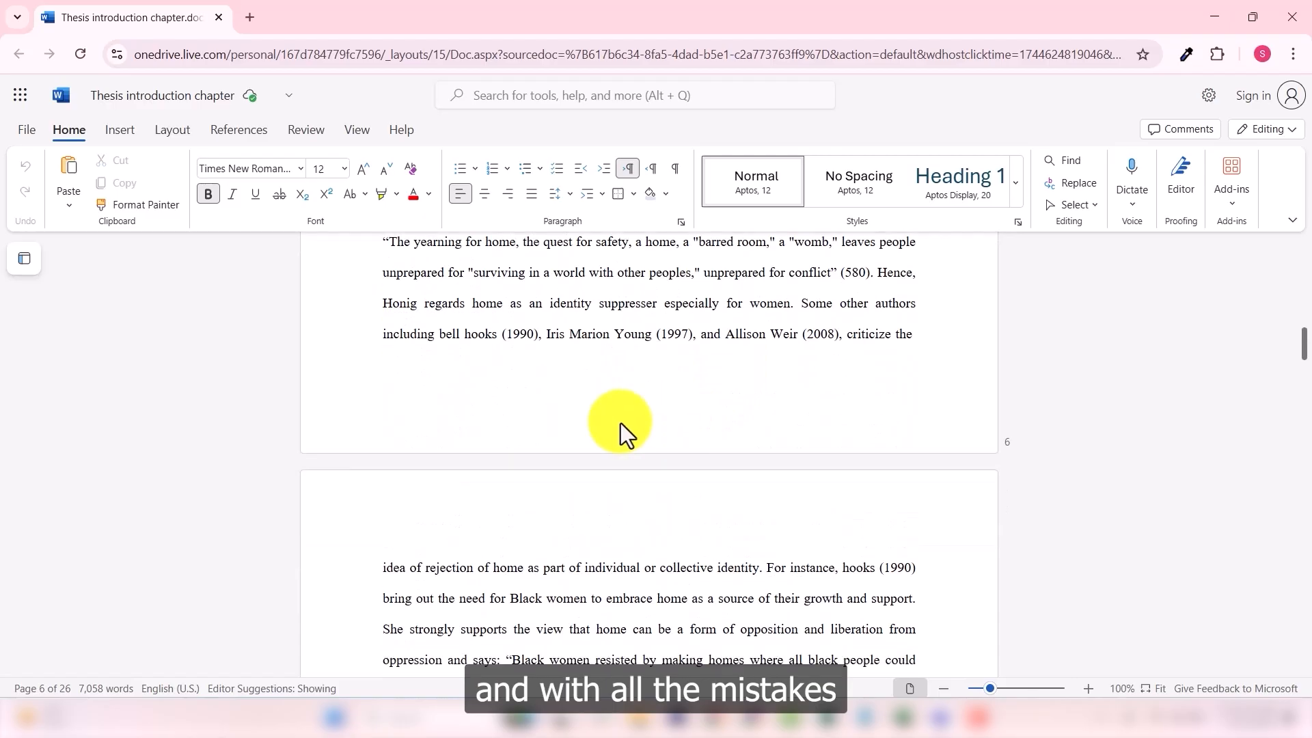
{"action": "scroll", "coordinate": [683, 527], "scroll_direction": "down", "scroll_amount": 7}
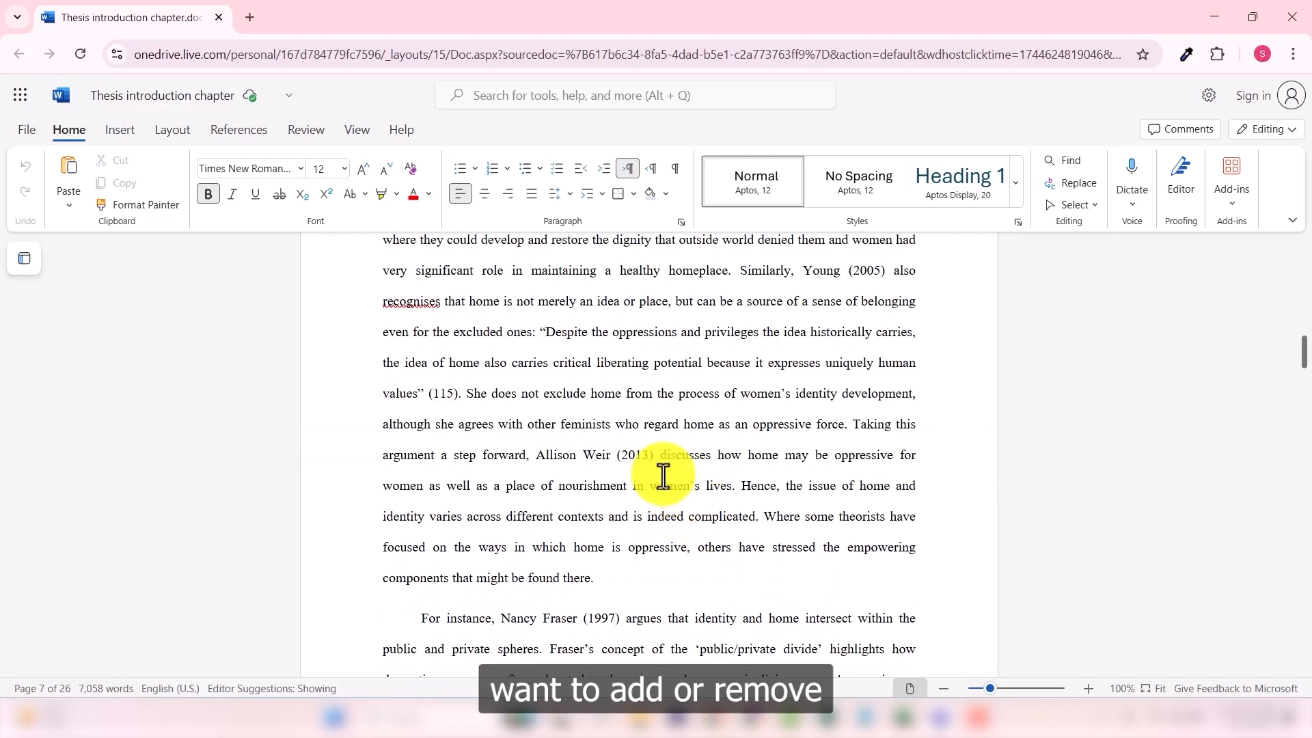
{"action": "scroll", "coordinate": [624, 481], "scroll_direction": "down", "scroll_amount": 4}
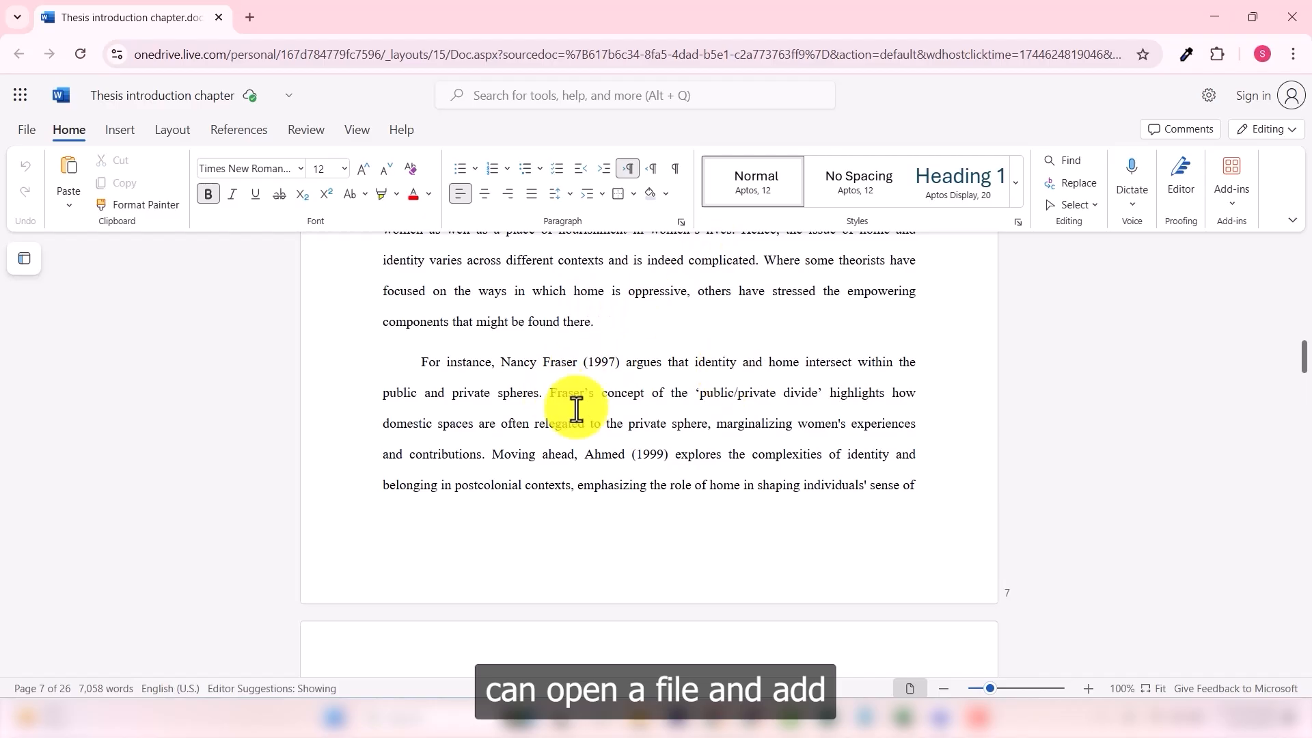
{"action": "scroll", "coordinate": [749, 445], "scroll_direction": "down", "scroll_amount": 6}
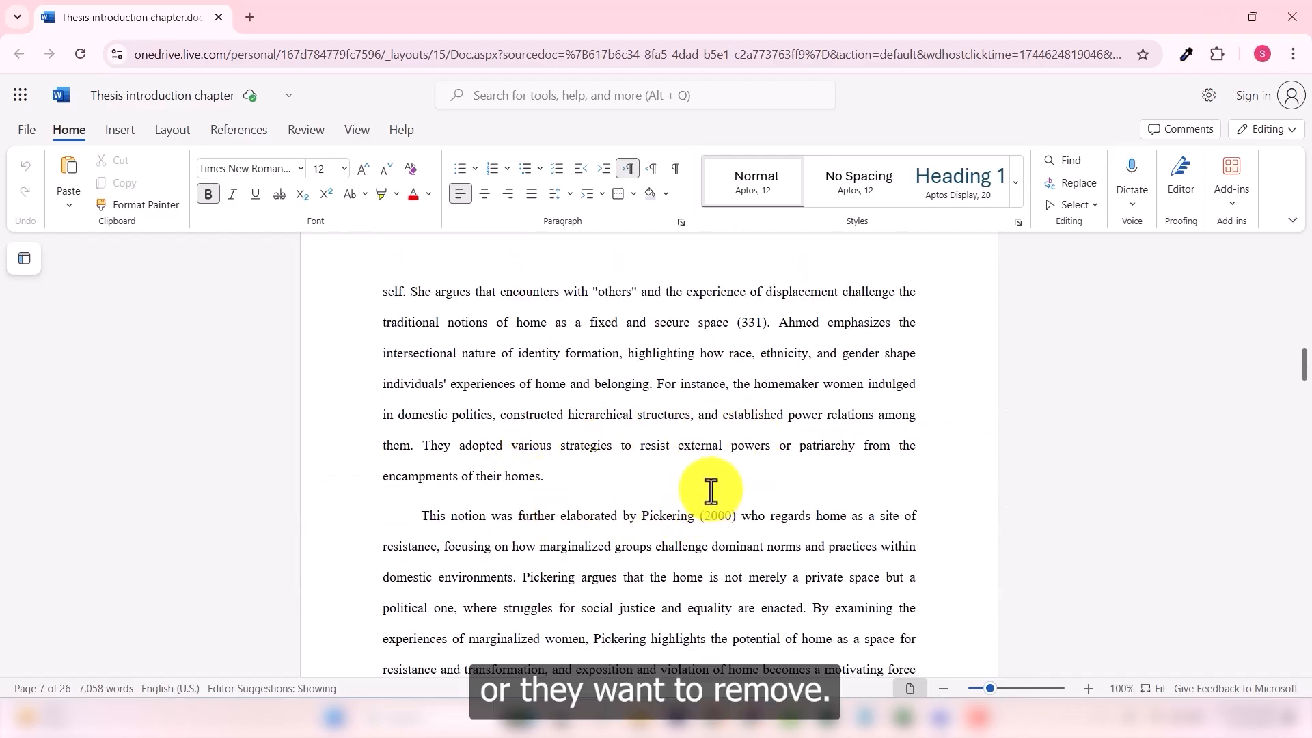
{"action": "scroll", "coordinate": [585, 468], "scroll_direction": "up", "scroll_amount": 15}
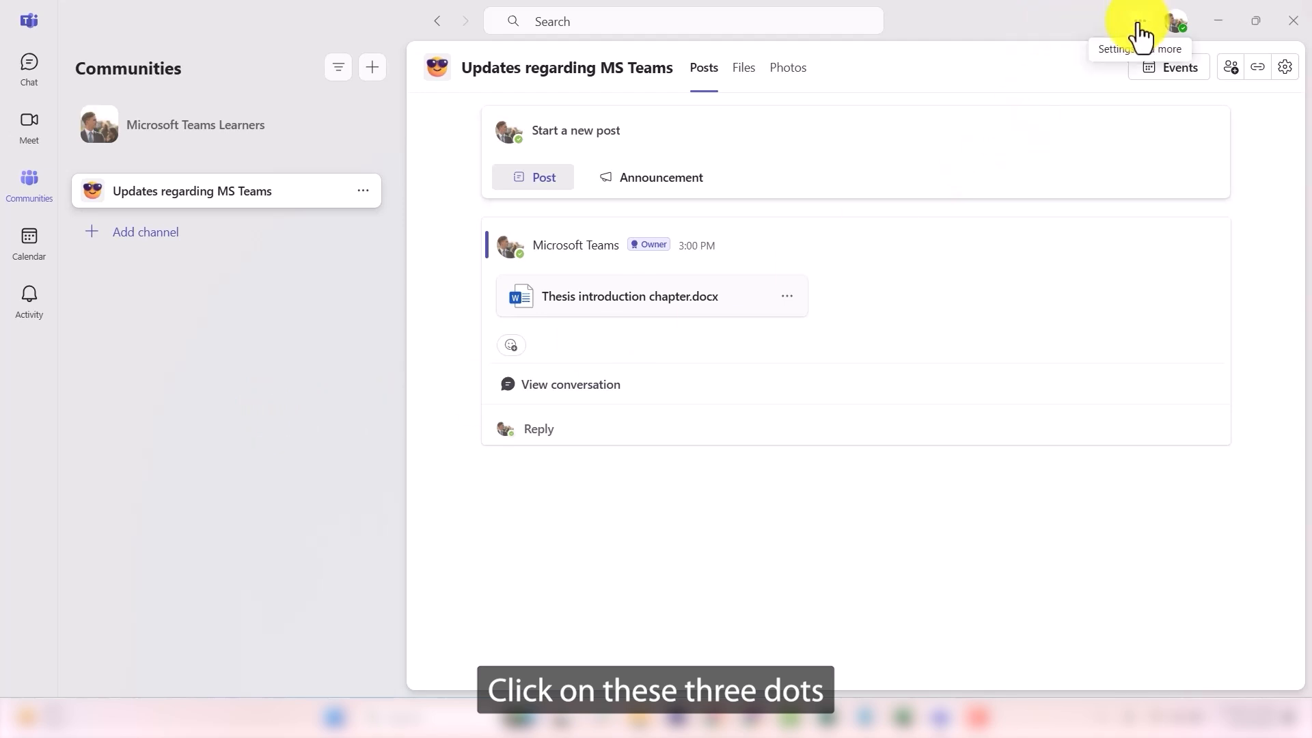
Step: Review the Notifications and activity settings, including the mute, sound and display options
{"action": "left_click", "coordinate": [1141, 24]}
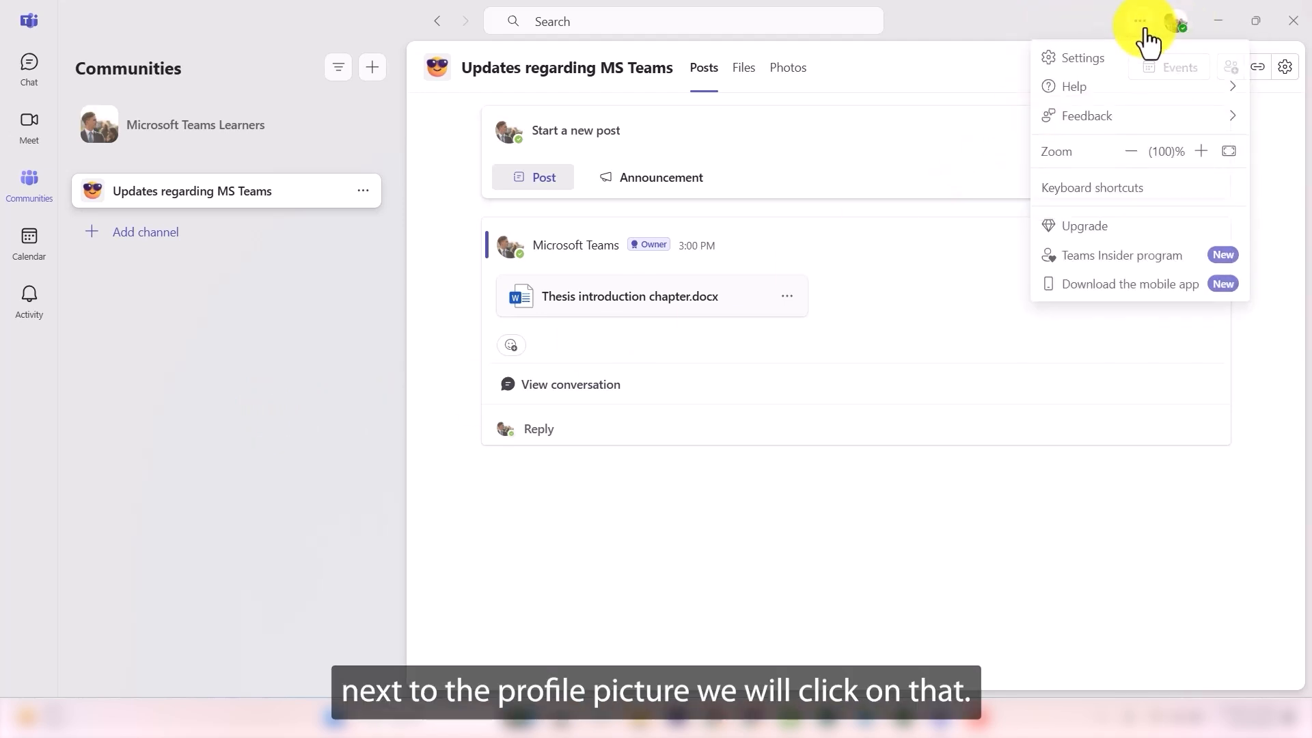
{"action": "left_click", "coordinate": [1123, 68]}
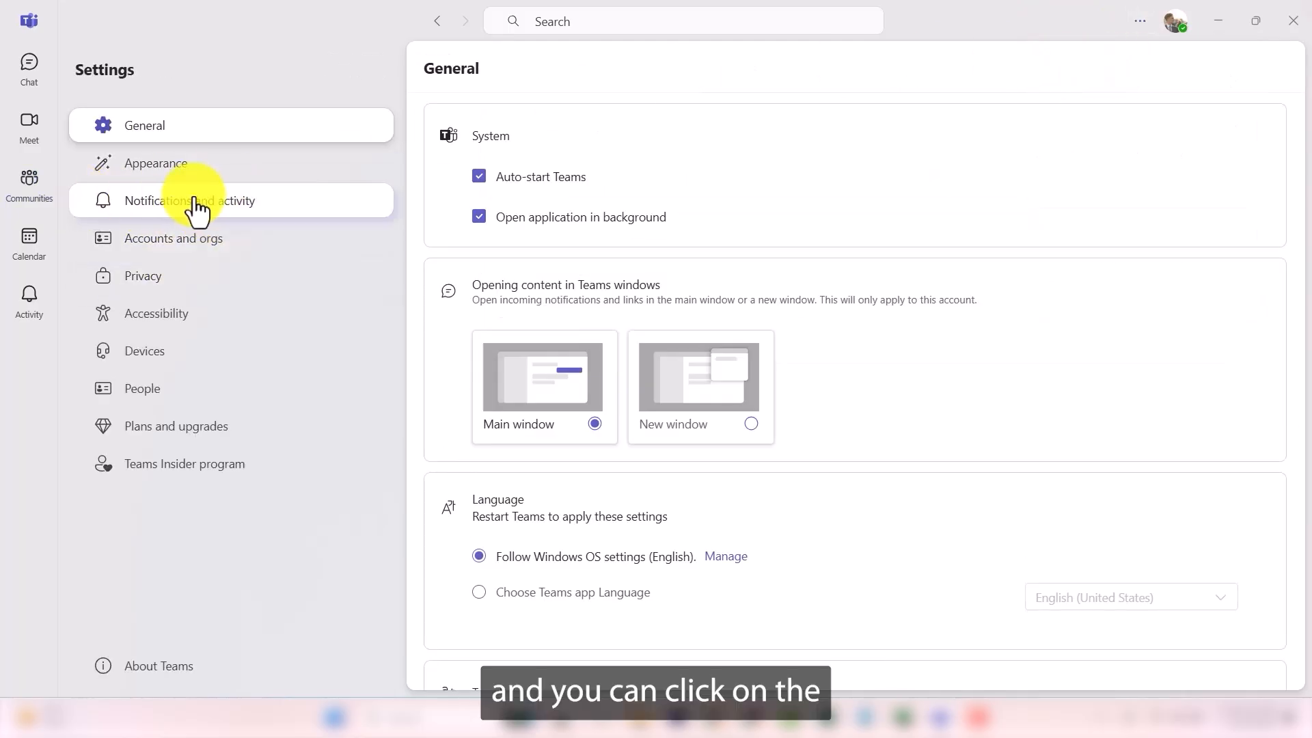
{"action": "left_click", "coordinate": [222, 214]}
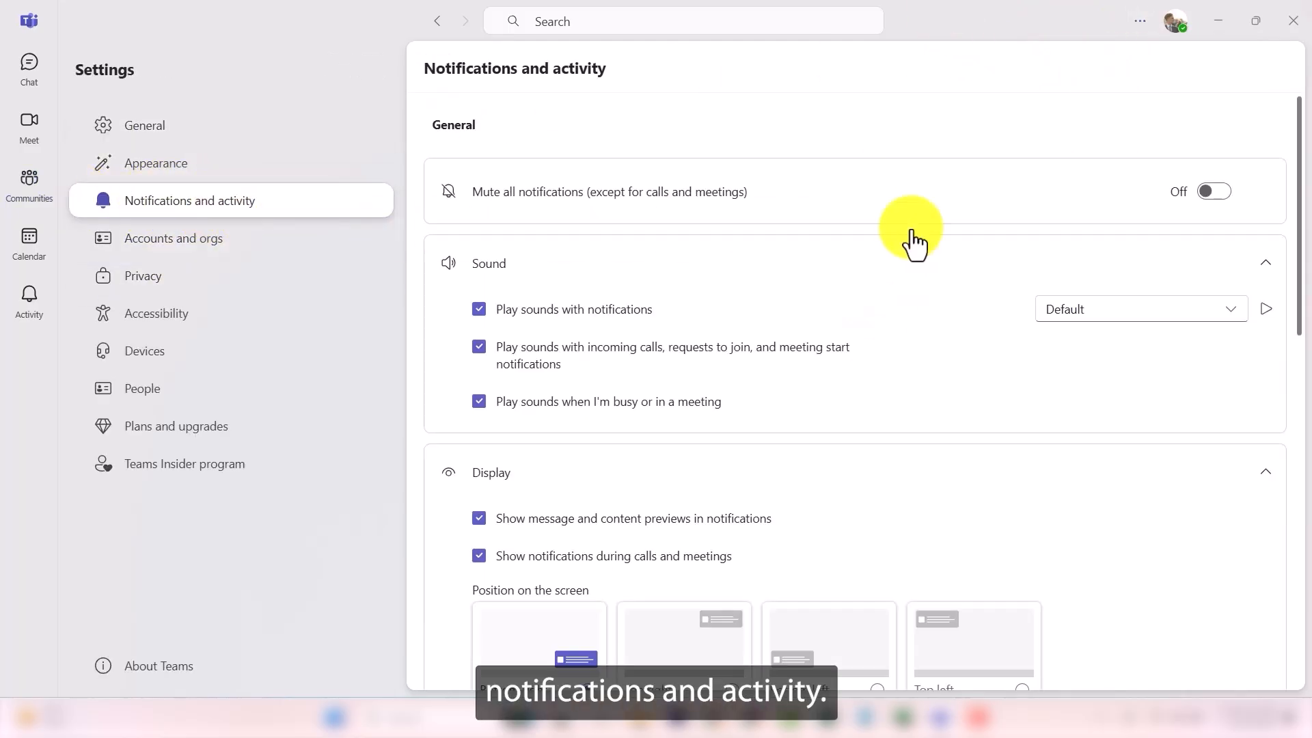
{"action": "scroll", "coordinate": [738, 205], "scroll_direction": "down", "scroll_amount": 12}
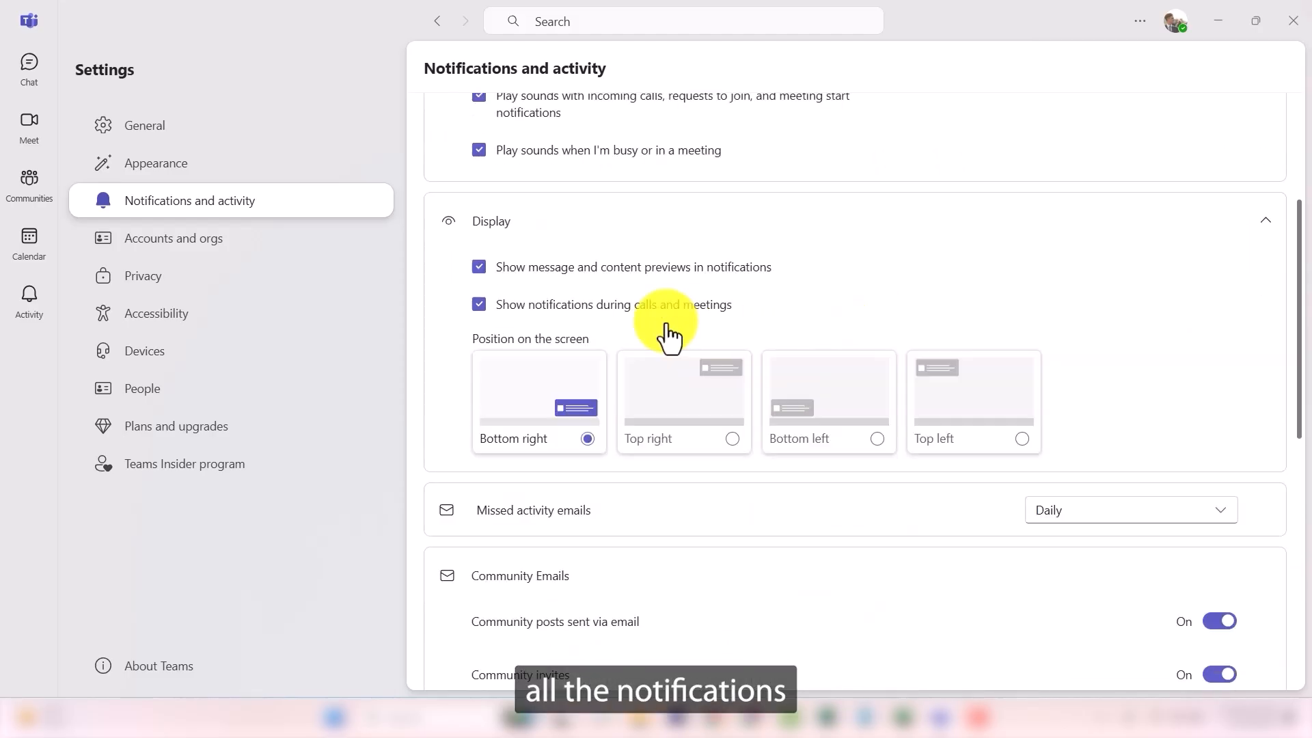
{"action": "scroll", "coordinate": [689, 306], "scroll_direction": "down", "scroll_amount": 1}
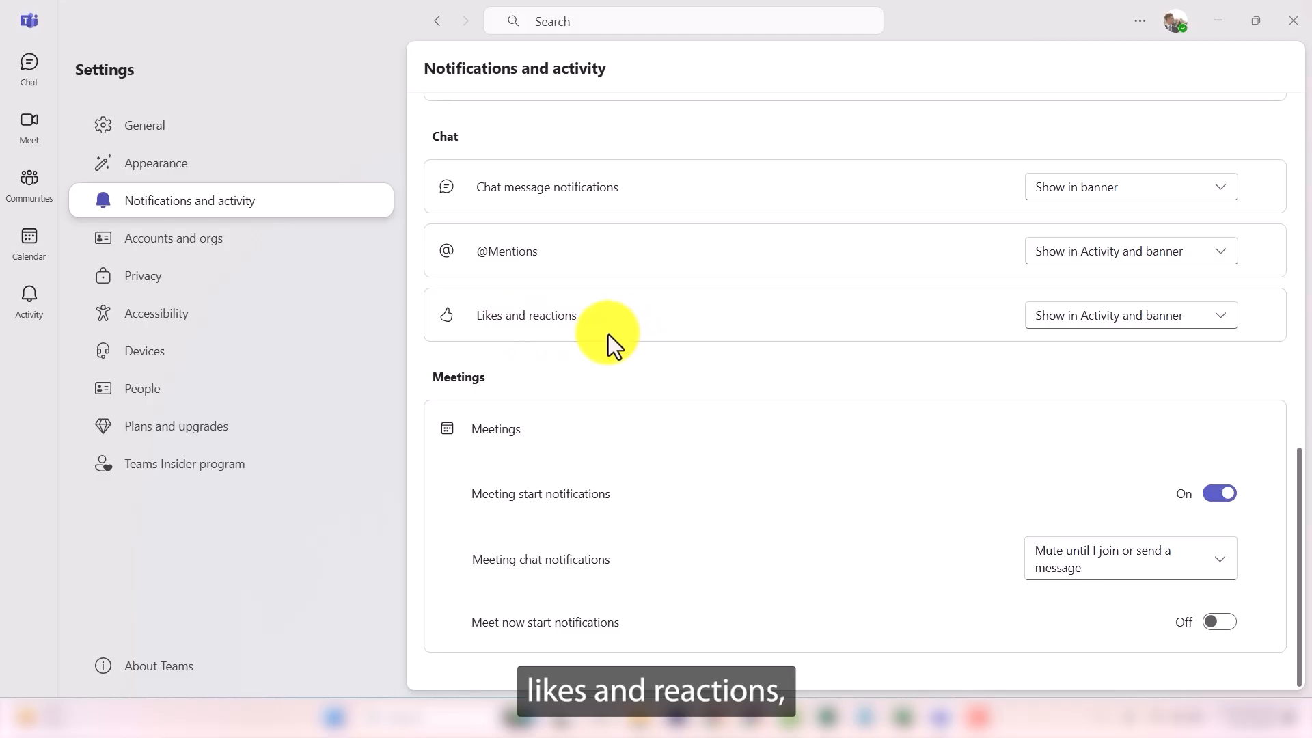
{"action": "scroll", "coordinate": [690, 396], "scroll_direction": "up", "scroll_amount": 12}
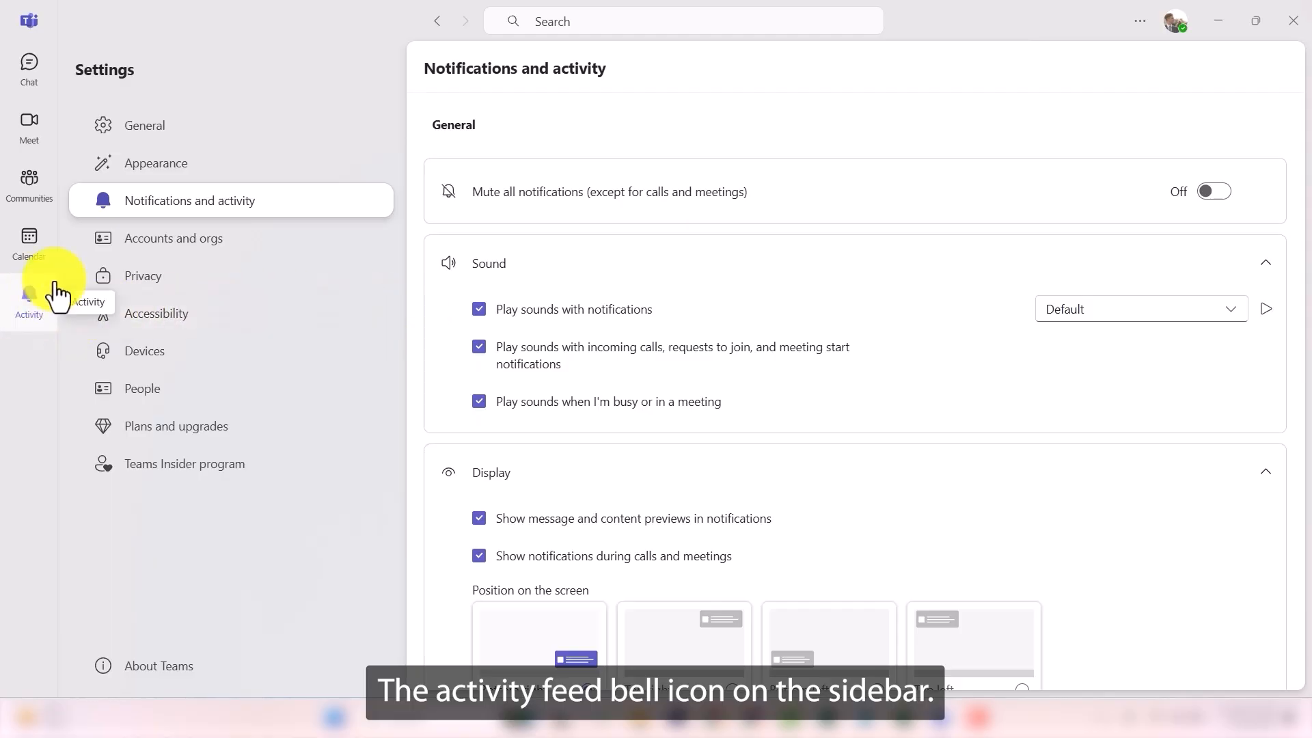
Step: Go to the Activity feed and bring up its type-to-filter box
{"action": "left_click", "coordinate": [30, 309]}
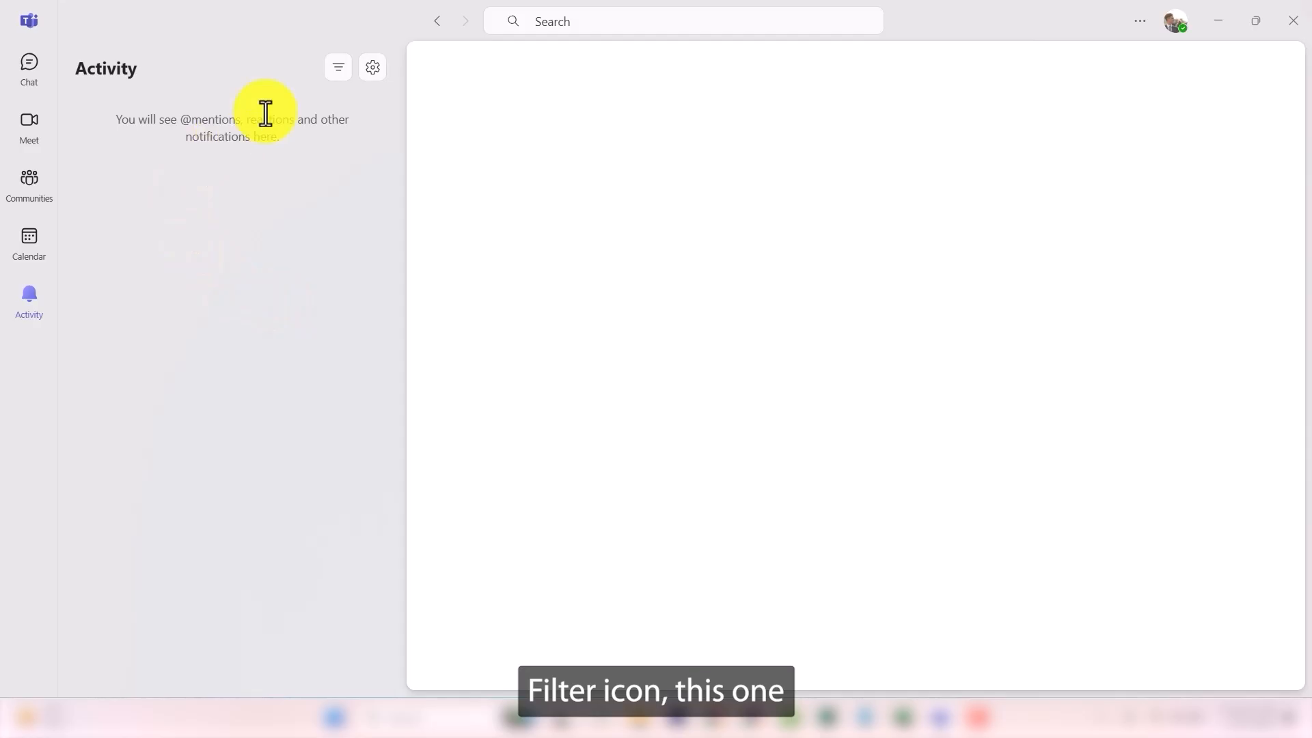
{"action": "left_click", "coordinate": [339, 77]}
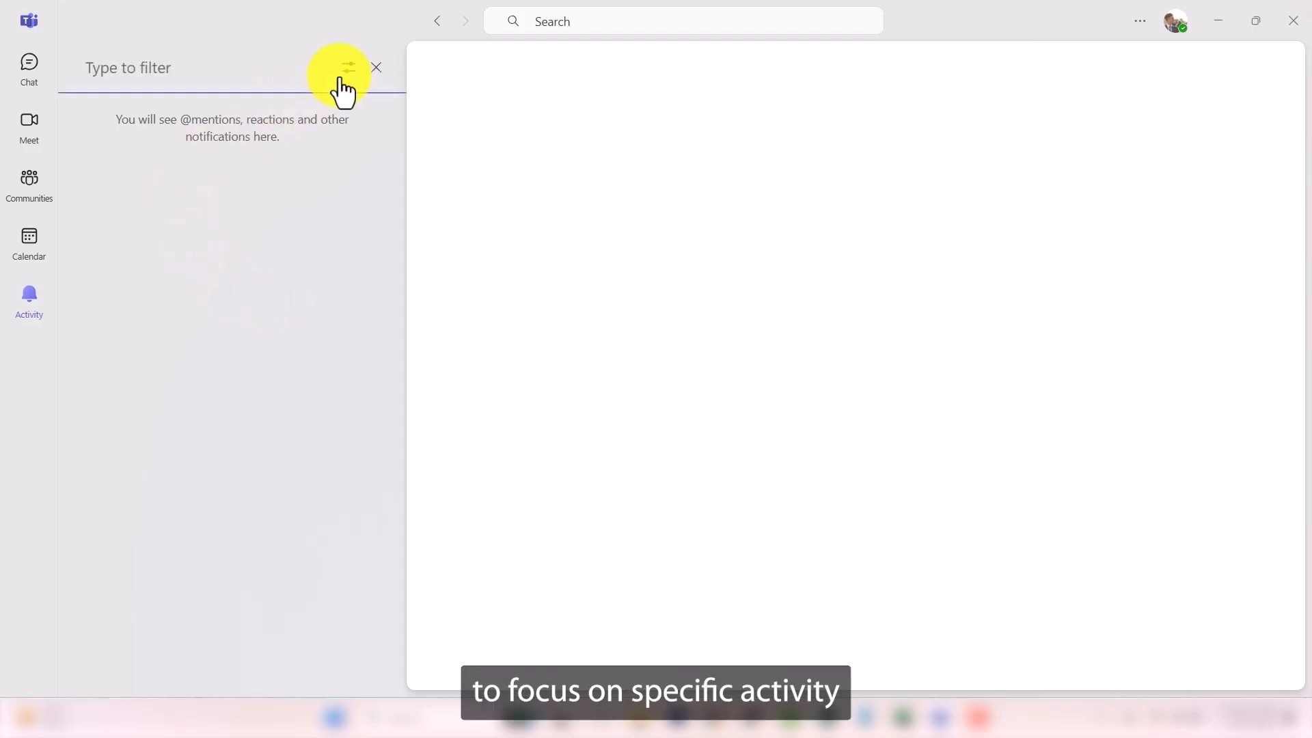